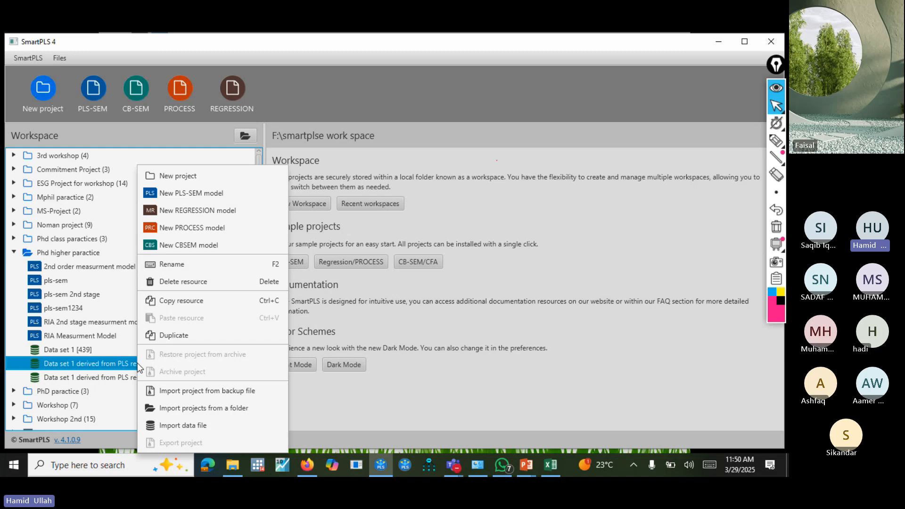
Step: Create a new PLS-SEM model named "1stage measurment model 2stage disjoint" in the Phd higher paractice project
left_click(203, 192)
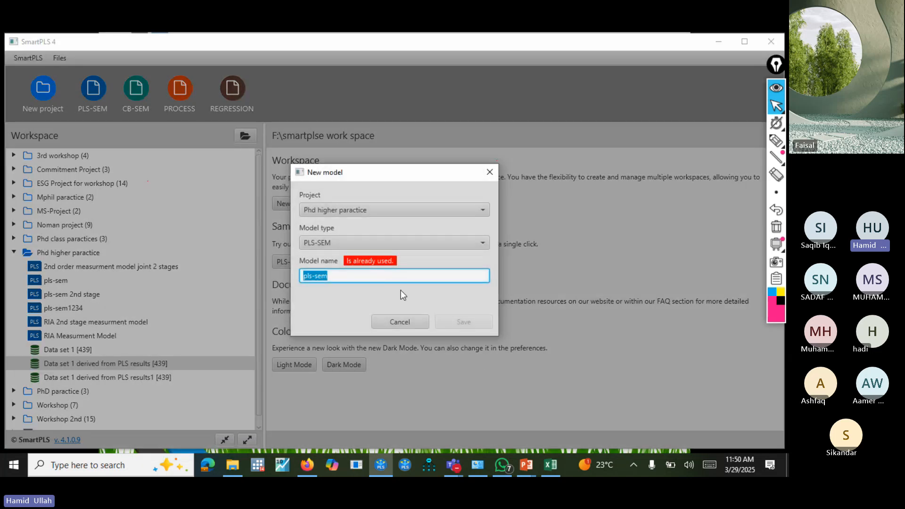
left_click(387, 279)
key("BackSpace")
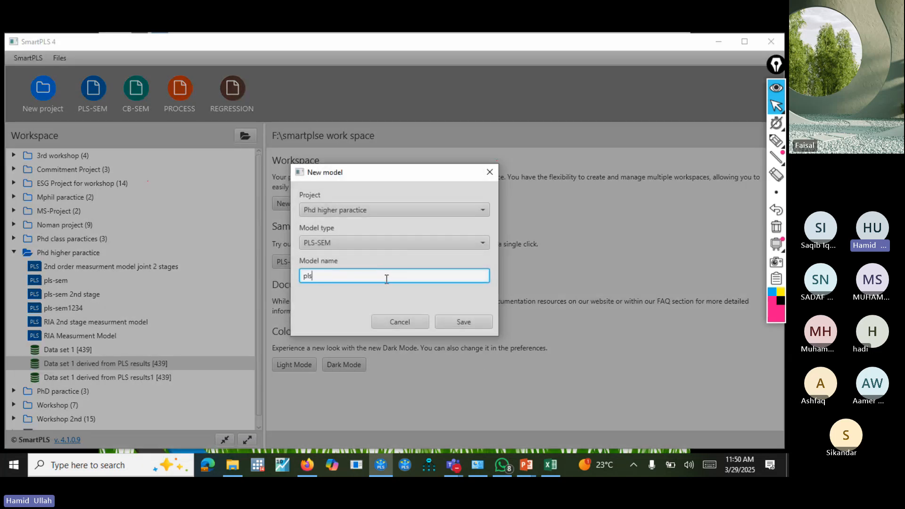
key("BackSpace")
key("BackSpace")
key("BackSpace")
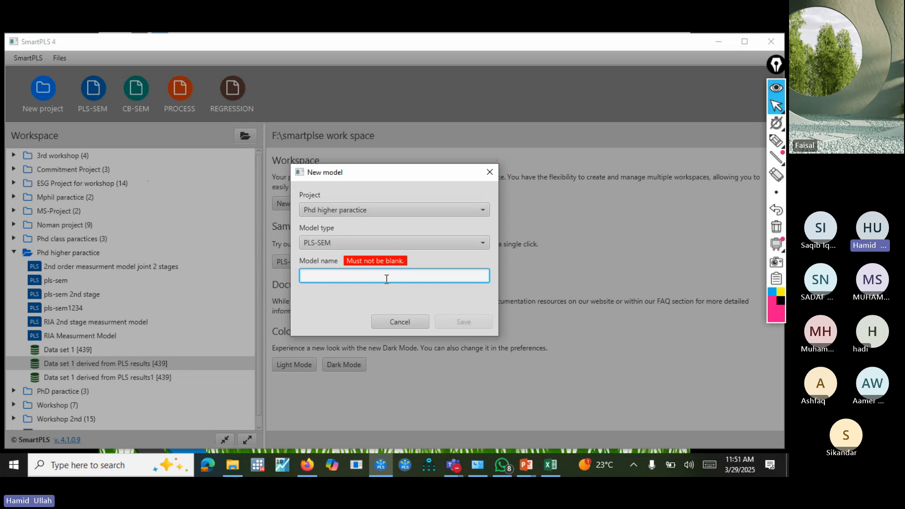
type("1stage ")
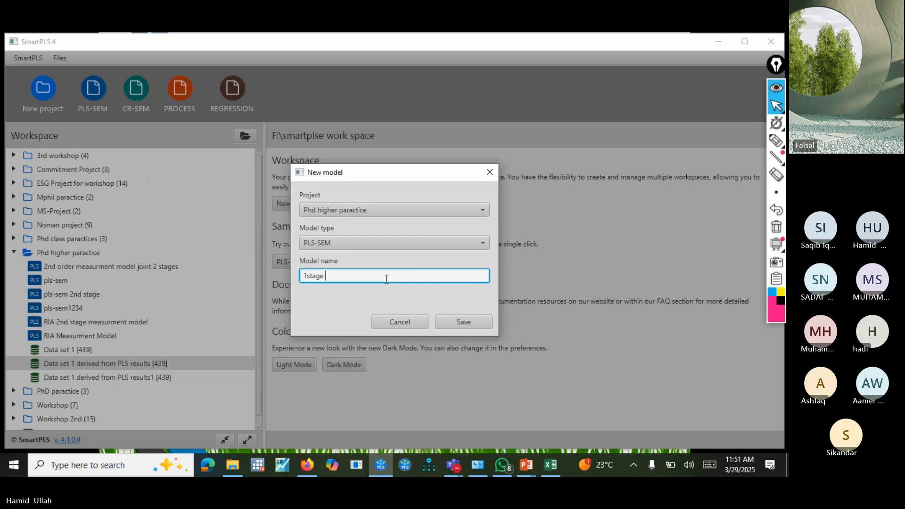
type("measurment")
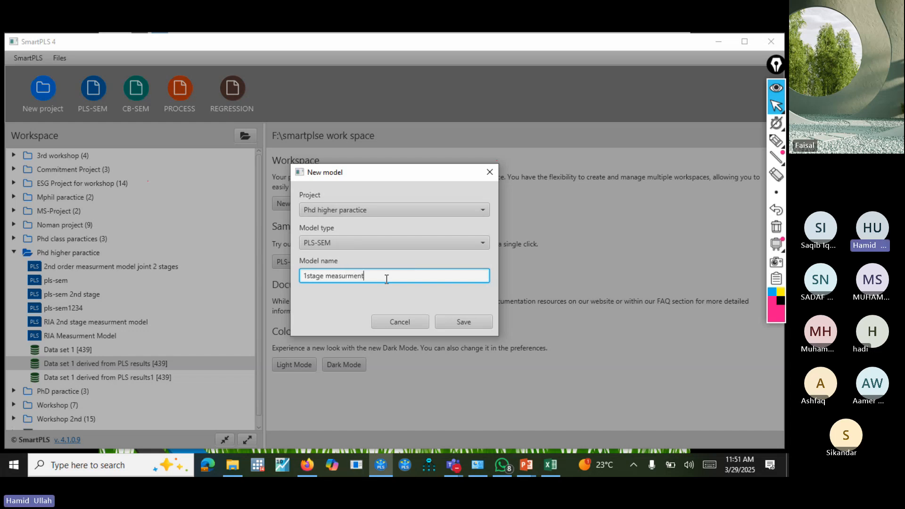
type(" model 2stage disjoint")
left_click(457, 321)
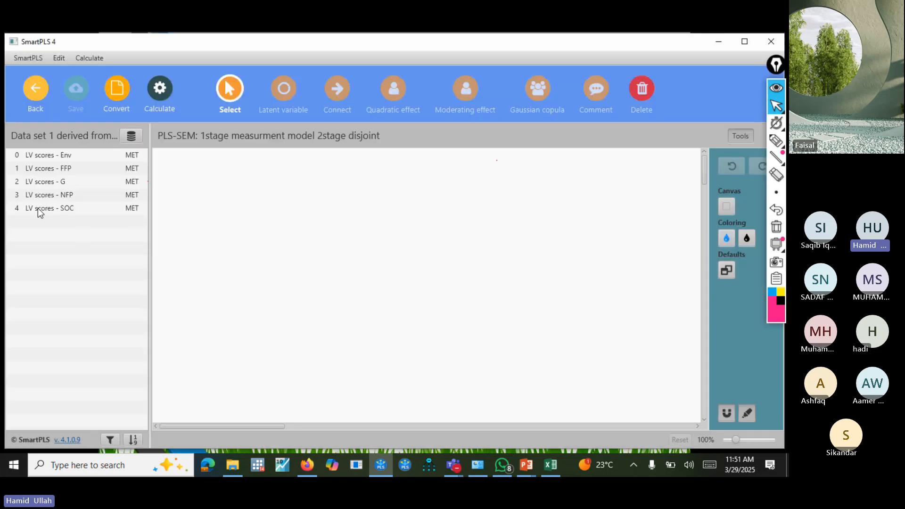
Step: Switch the model's data file to the original "Data set 1 [439]"
left_click(131, 136)
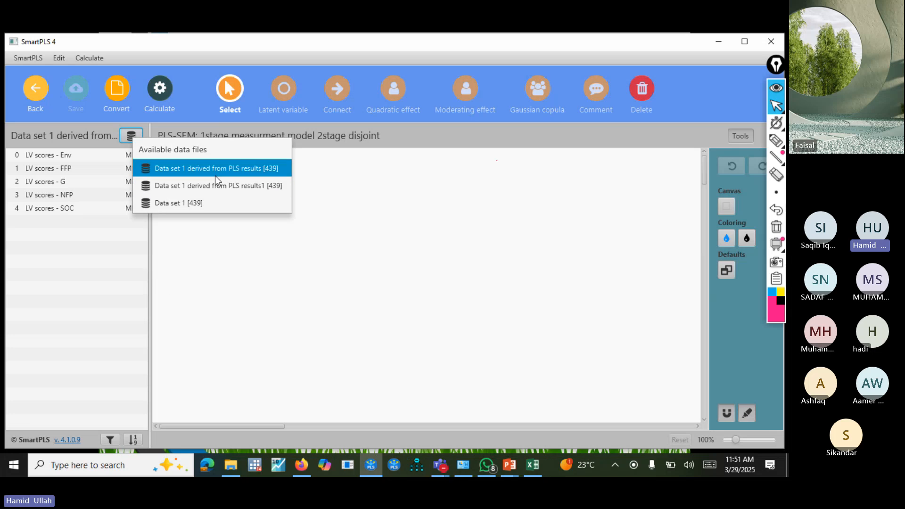
left_click(224, 167)
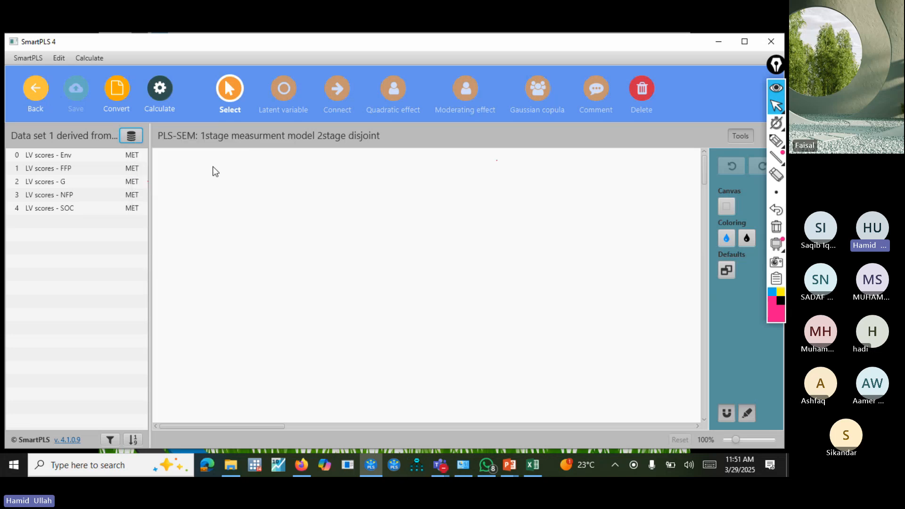
left_click(126, 137)
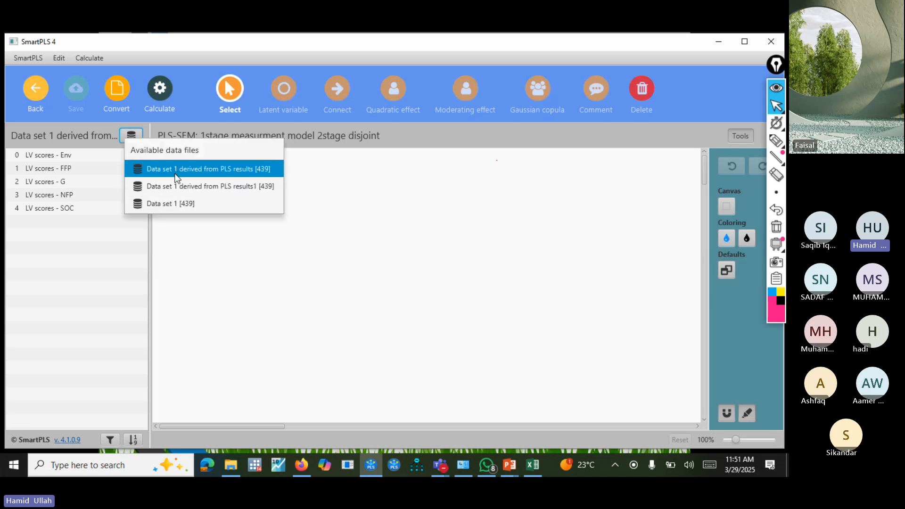
left_click(176, 185)
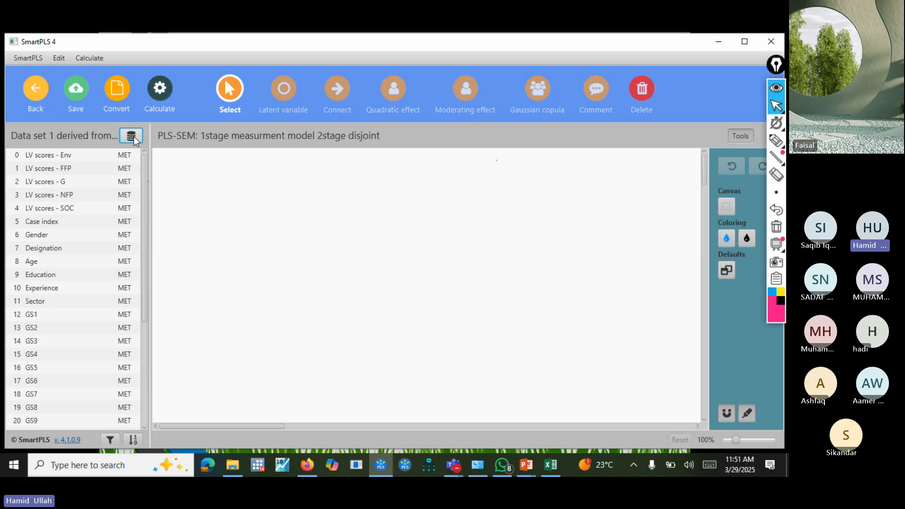
left_click(132, 136)
left_click(177, 205)
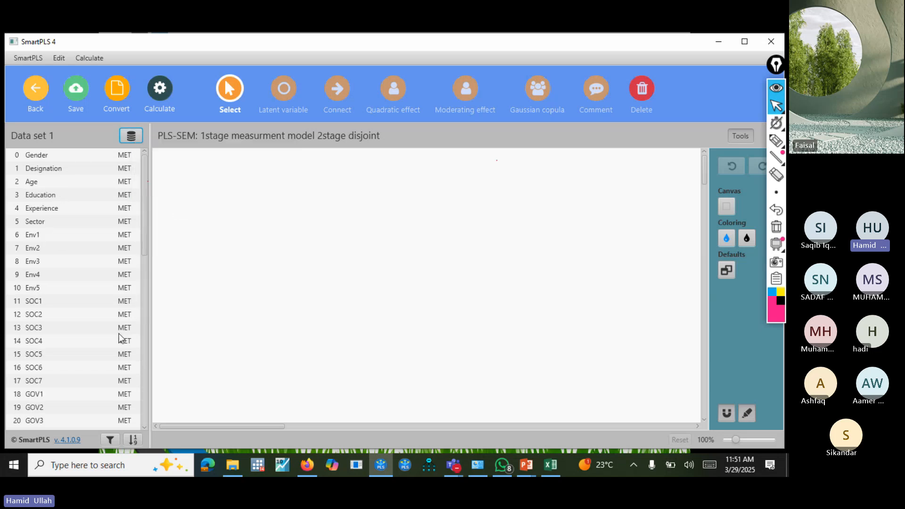
Step: Add a latent variable named Env near the upper edge of the canvas with the indicators Env1 to Env5
left_click(53, 235)
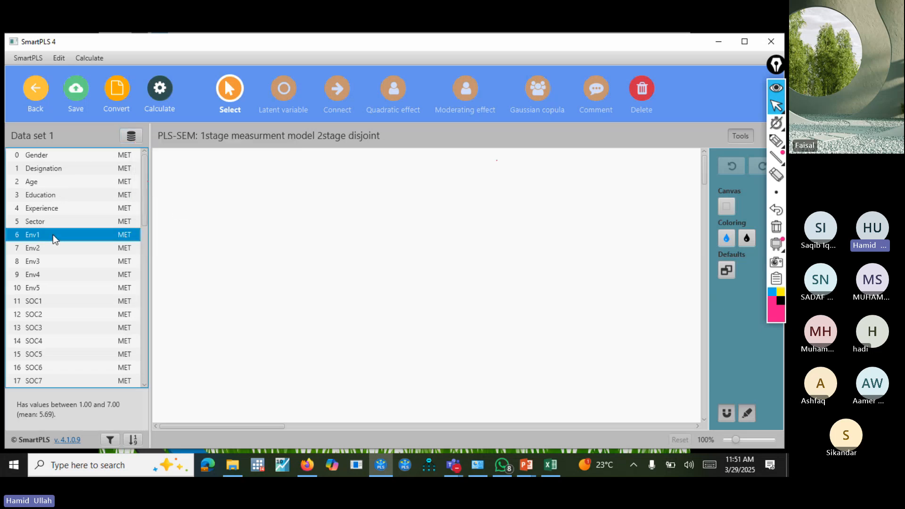
key("shift+Down")
key("shift+Down")
key("shift+Down")
key("shift+Down")
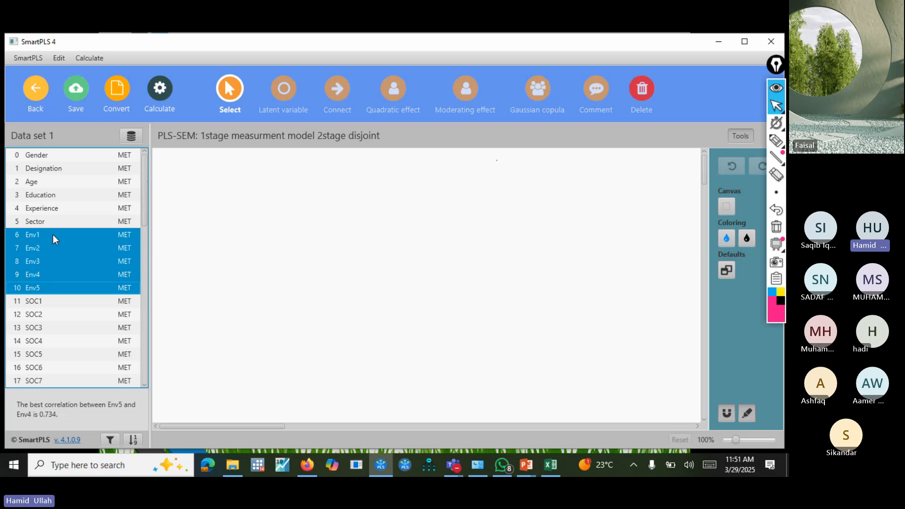
left_click_drag(38, 288, 245, 165)
type("Env")
key("Return")
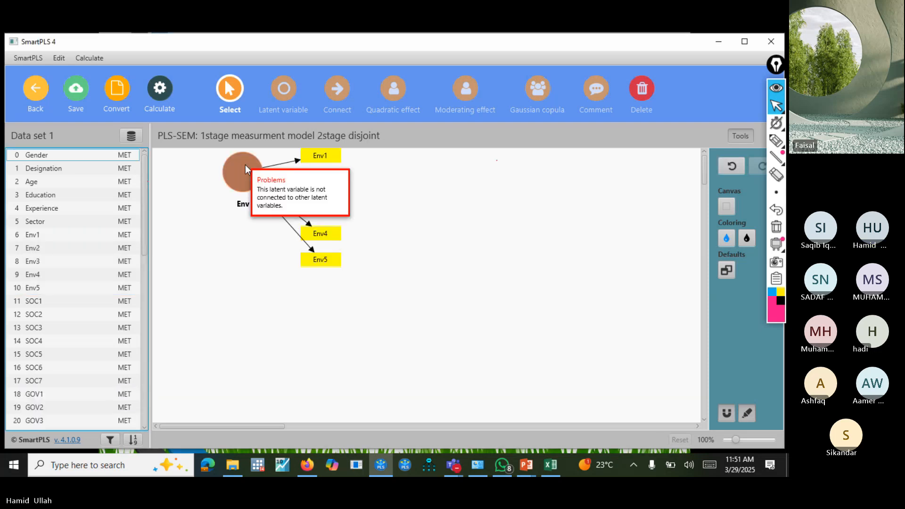
Step: Add a latent variable named SOC below Env with the indicators SOC1 to SOC6
left_click(88, 304)
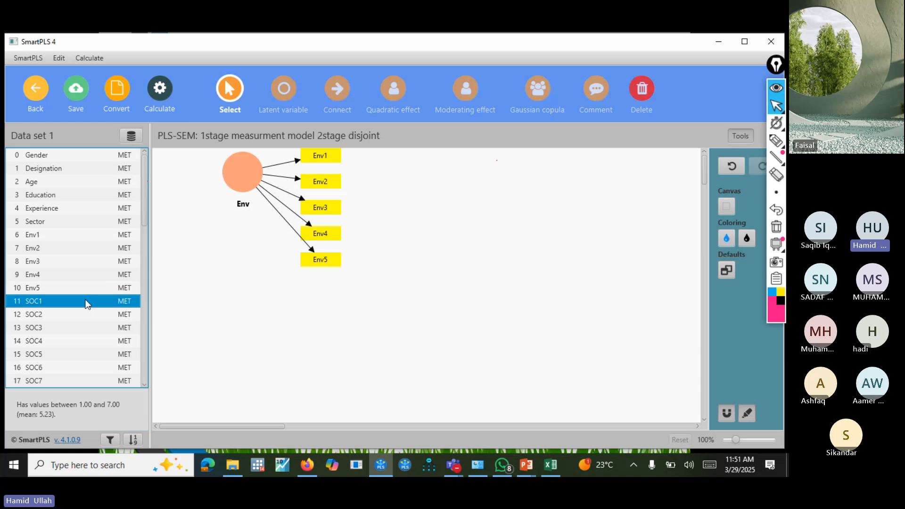
key("shift+Down")
key("shift+Down")
key("shift+Down")
key("shift+Down")
key("shift+Down")
key("shift+Down")
key("shift+Down")
key("shift+Down")
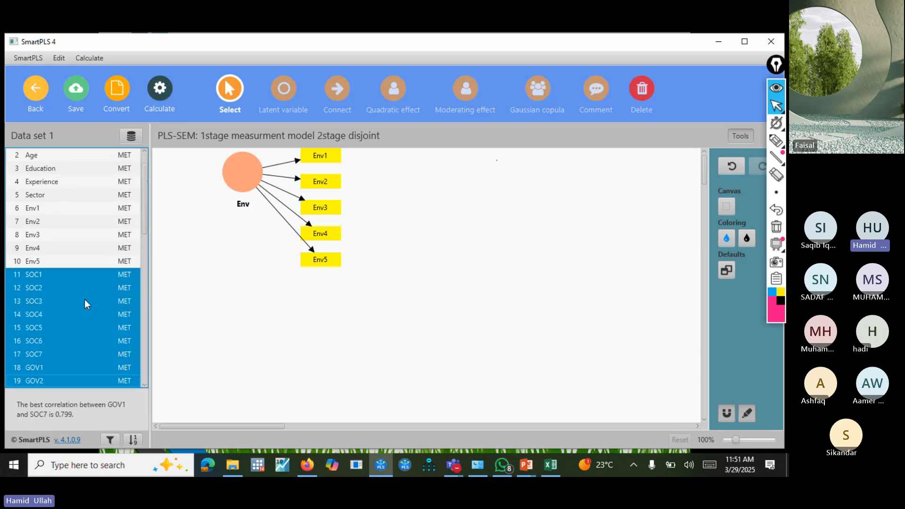
key("shift+Up")
key("shift+Up")
key("shift+Up")
left_click_drag(84, 299, 245, 301)
type("soc")
key("Return")
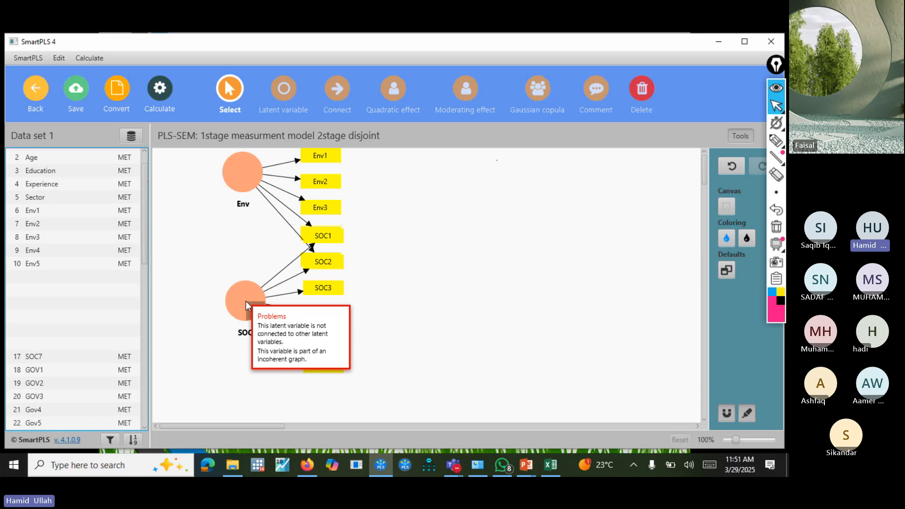
Step: Line up SOC's indicators in a centred row beneath it and move the construct further down and right
left_click(241, 304)
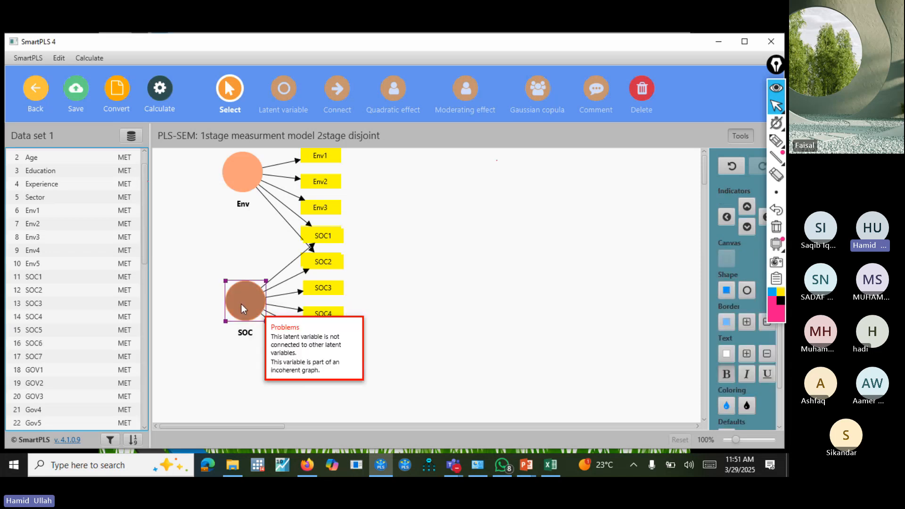
left_click(747, 226)
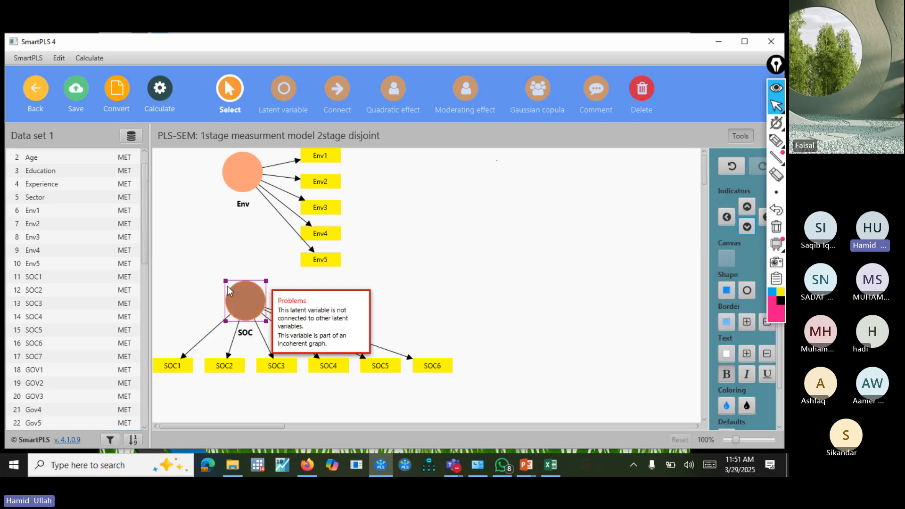
left_click_drag(245, 301, 304, 335)
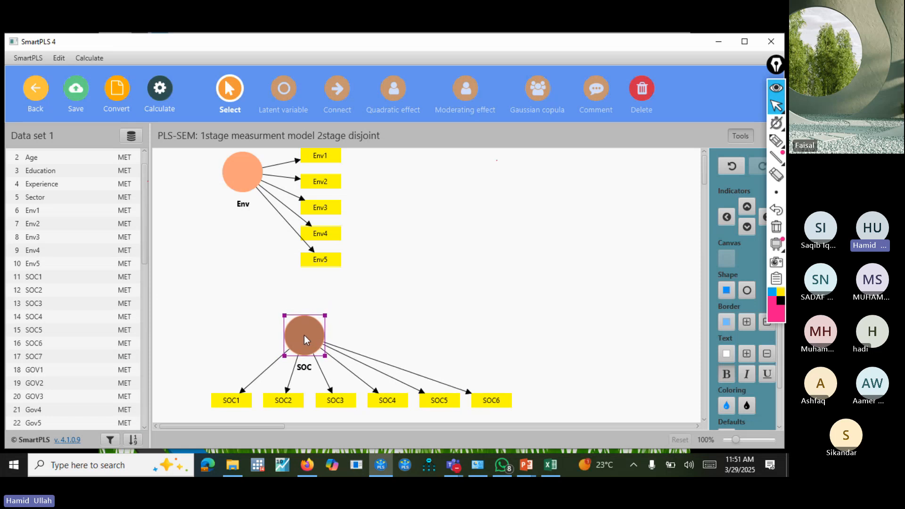
left_click(748, 227)
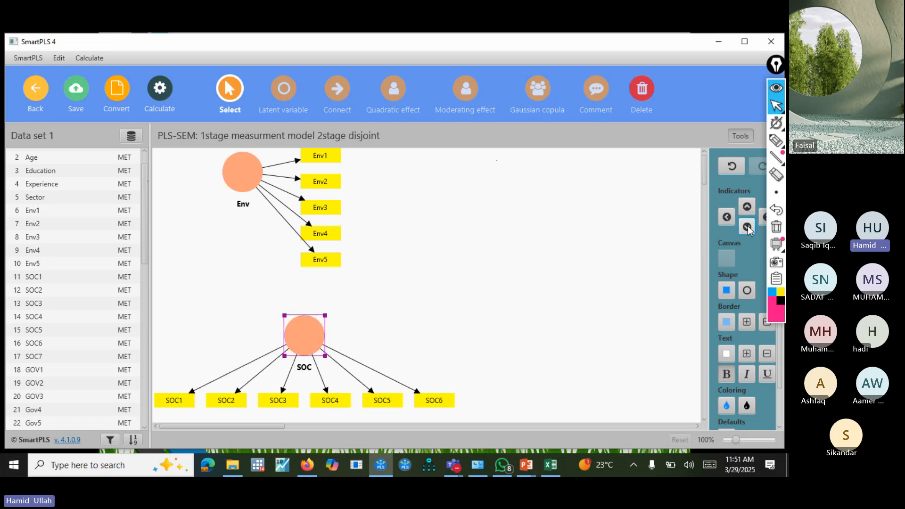
Step: Add a latent variable named Gov between Env and SOC with the indicators GOV1 to Gov5
left_click(40, 372)
key("shift+Down")
key("shift+Down")
key("shift+Down")
key("shift+Down")
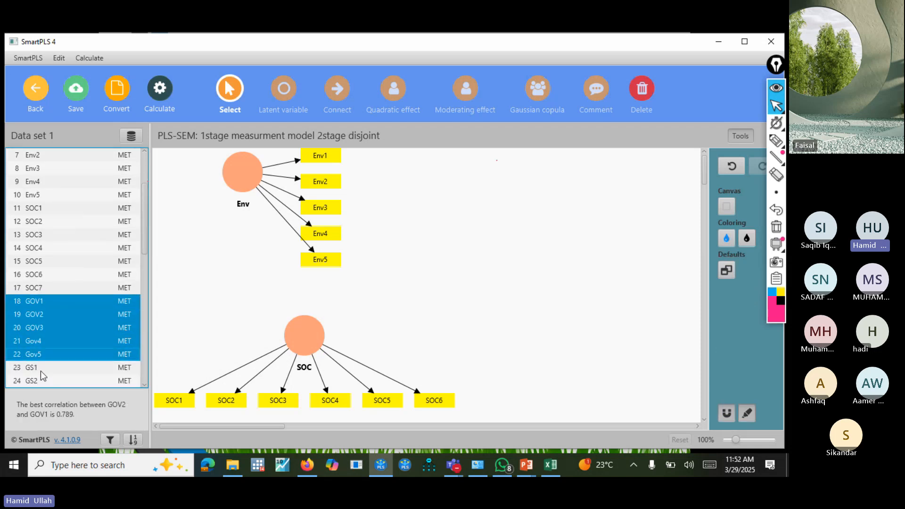
left_click_drag(74, 313, 260, 269)
type("G")
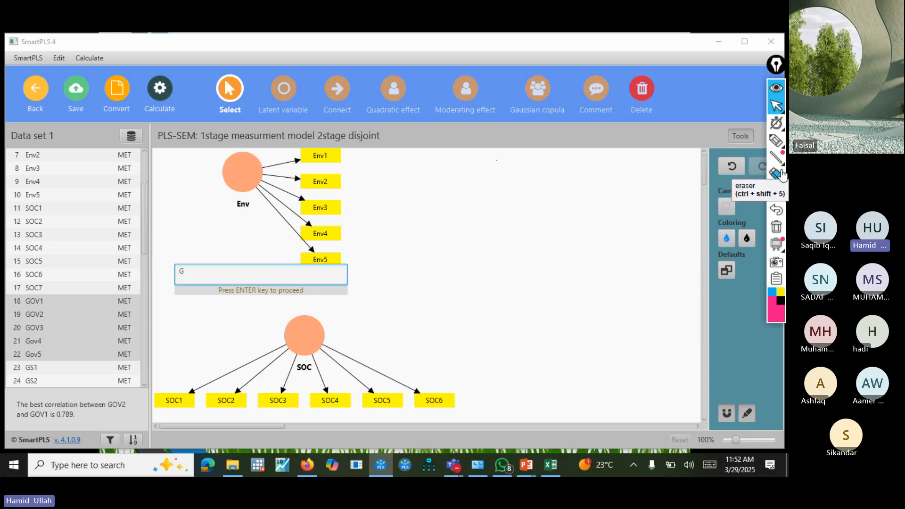
type("ov")
key("Return")
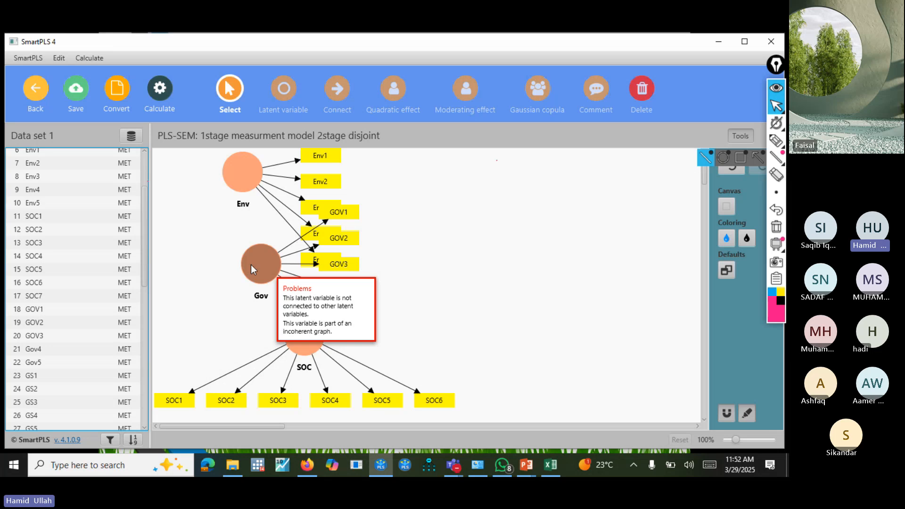
Step: Rearrange the layout with Gov's indicators on its left, Env's indicators above it, and Env and SOC shifted slightly down and right
left_click(253, 174)
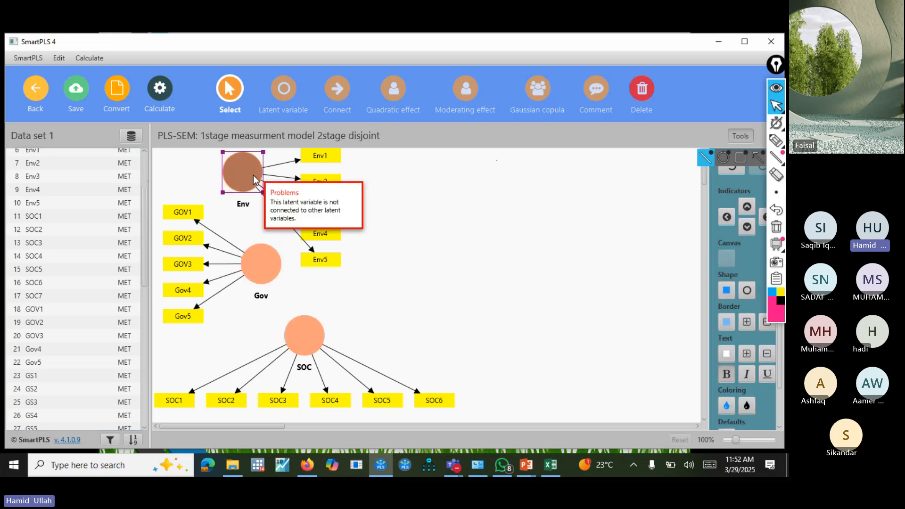
left_click(748, 206)
left_click_drag(261, 171, 276, 204)
left_click(748, 207)
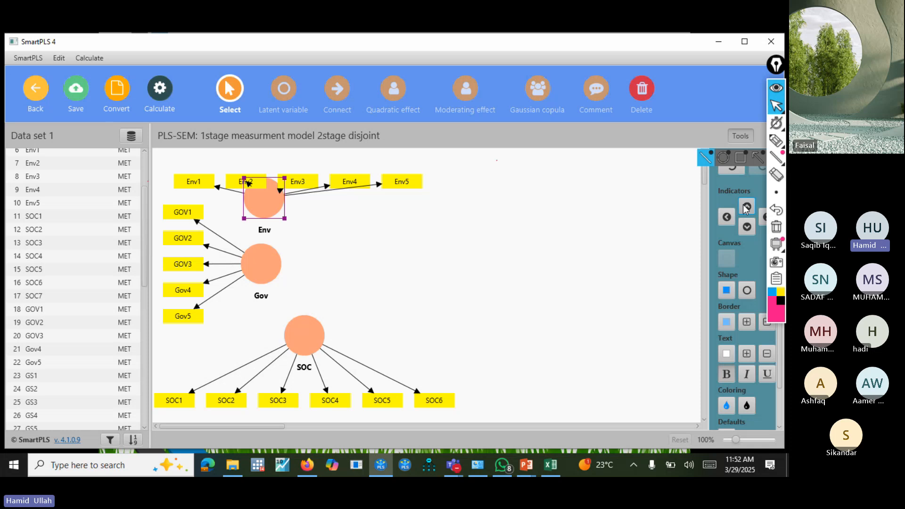
left_click(296, 347)
left_click_drag(296, 346, 321, 353)
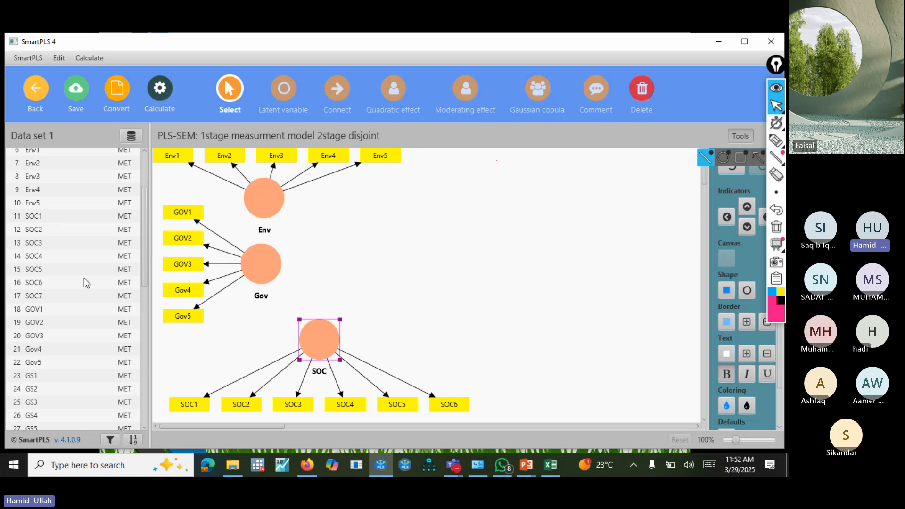
Step: Add a latent variable named FP on the right side of the canvas with the indicators FP1 to FP7
left_click(147, 413)
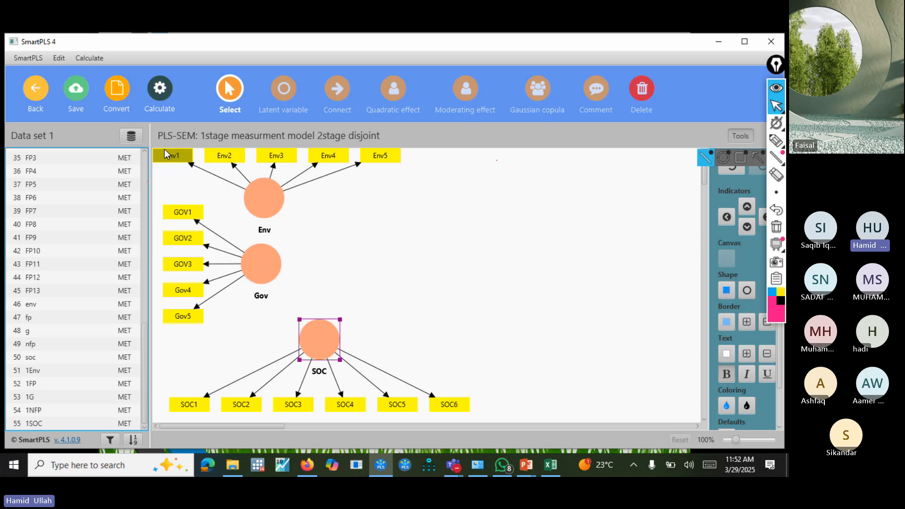
scroll(146, 155, "up", 3)
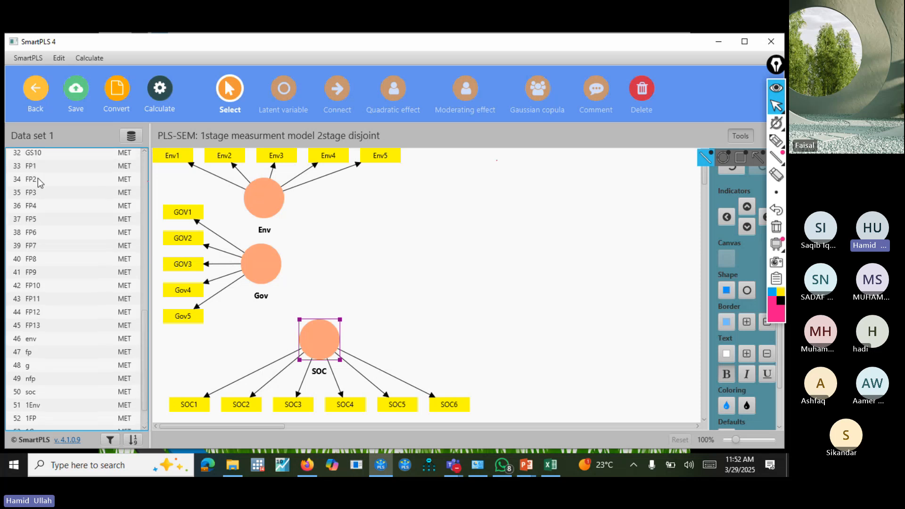
left_click(37, 178)
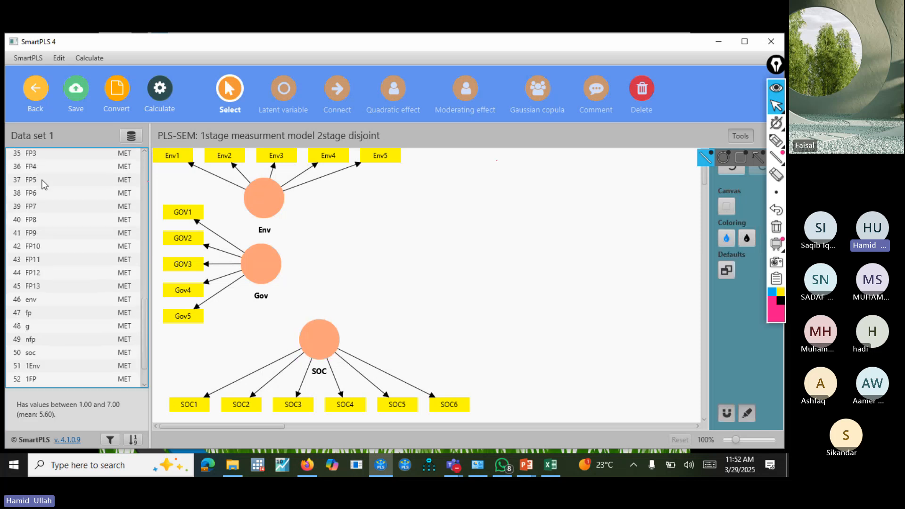
scroll(148, 152, "up", 1)
left_click(144, 151)
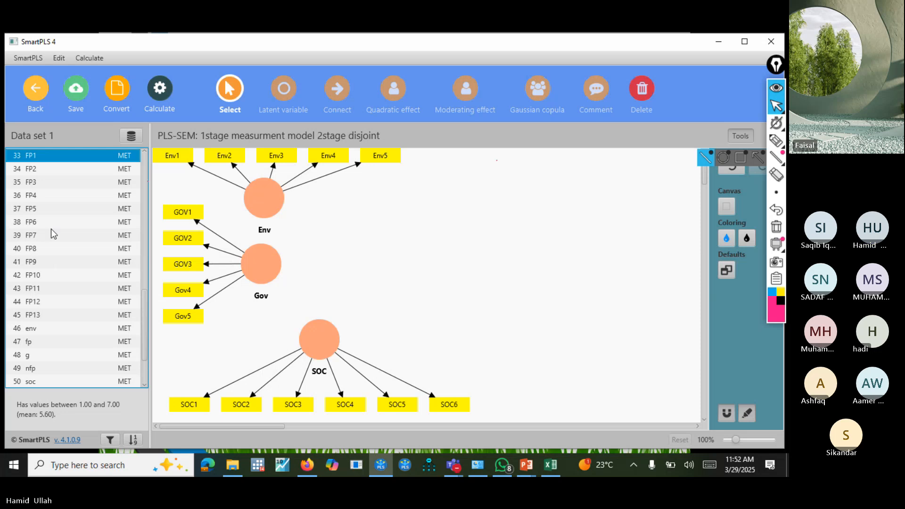
left_click(52, 222, "shift")
left_click(51, 236, "shift")
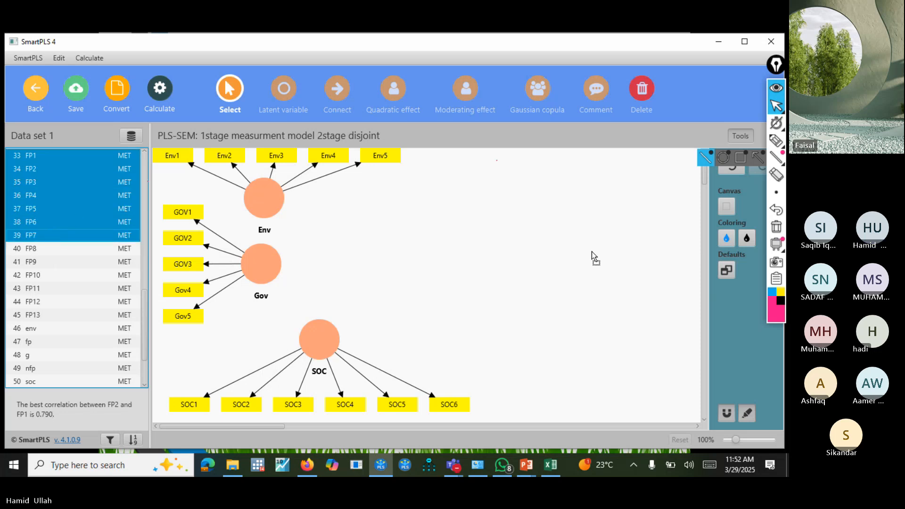
left_click_drag(625, 191, 604, 189)
type("FP")
key("Return")
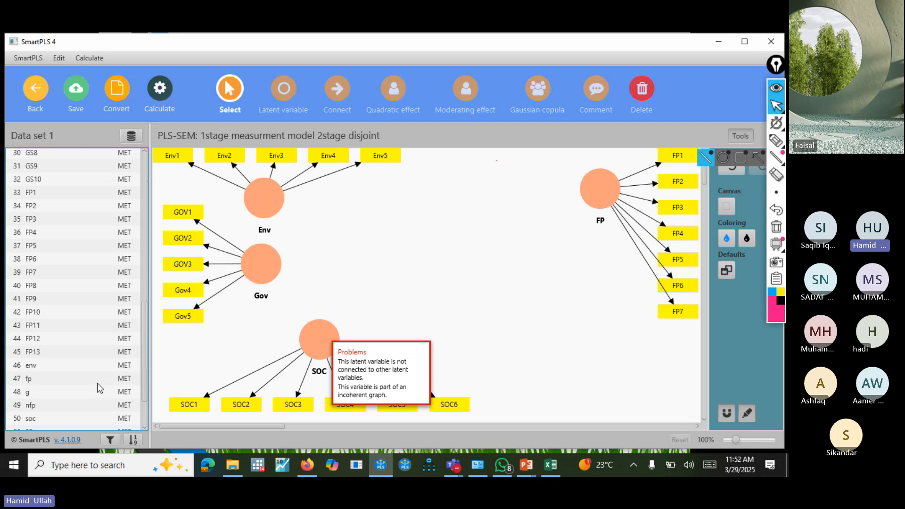
Step: Add a second latent variable named FP below the first FP construct with the indicators FP7 to FP13
left_click(46, 272)
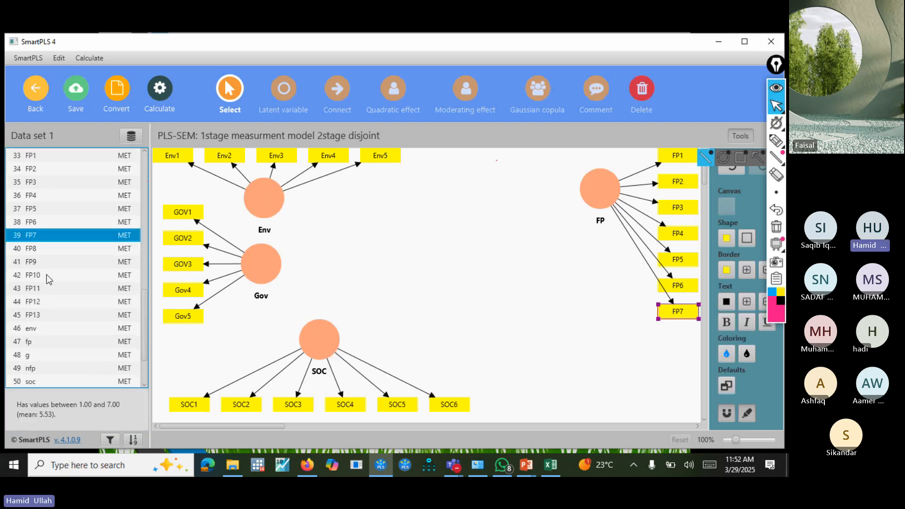
left_click(45, 317, "shift")
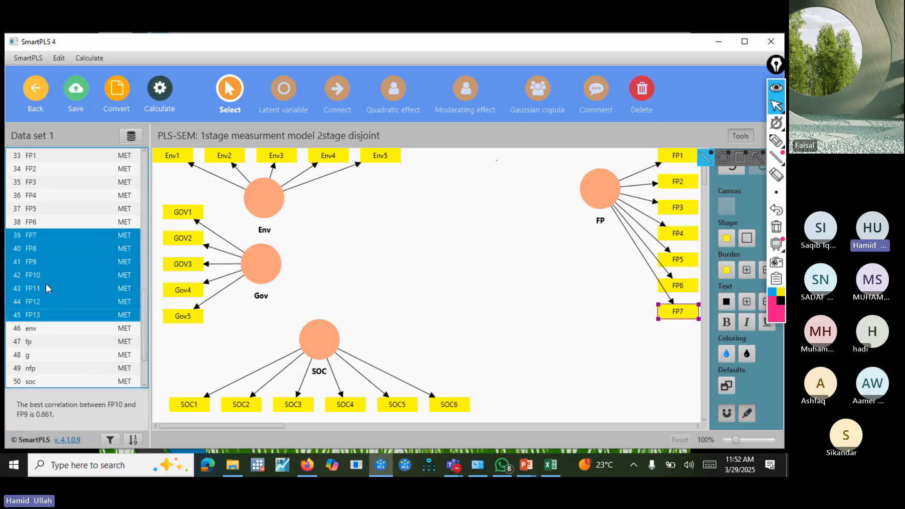
left_click_drag(473, 353, 607, 326)
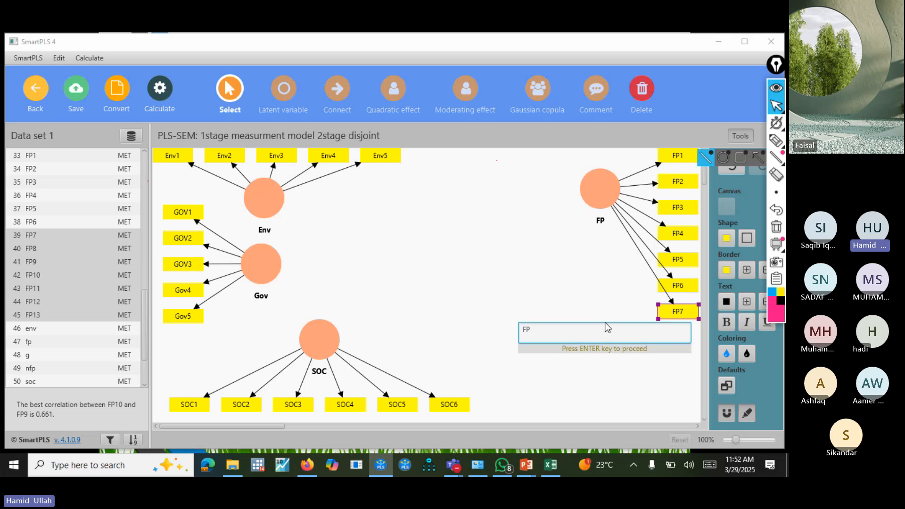
key("Return")
Step: Spread the two FP constructs apart by shifting the upper one left and the lower one further down
left_click(591, 199)
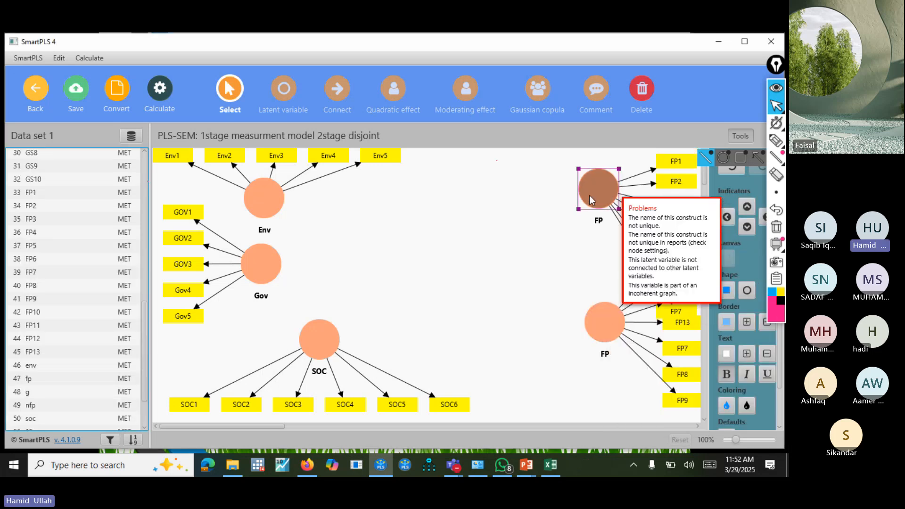
left_click_drag(590, 200, 572, 202)
left_click_drag(737, 441, 737, 442)
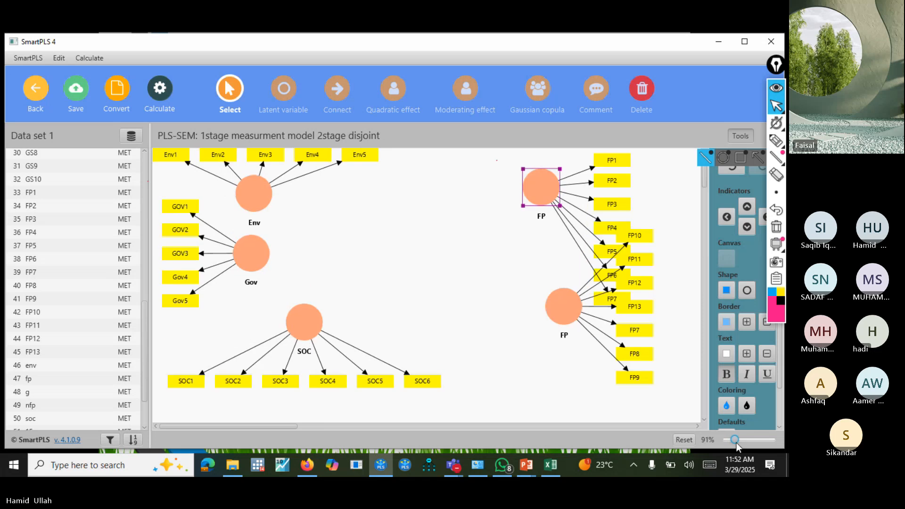
left_click(570, 311)
left_click_drag(570, 310, 570, 351)
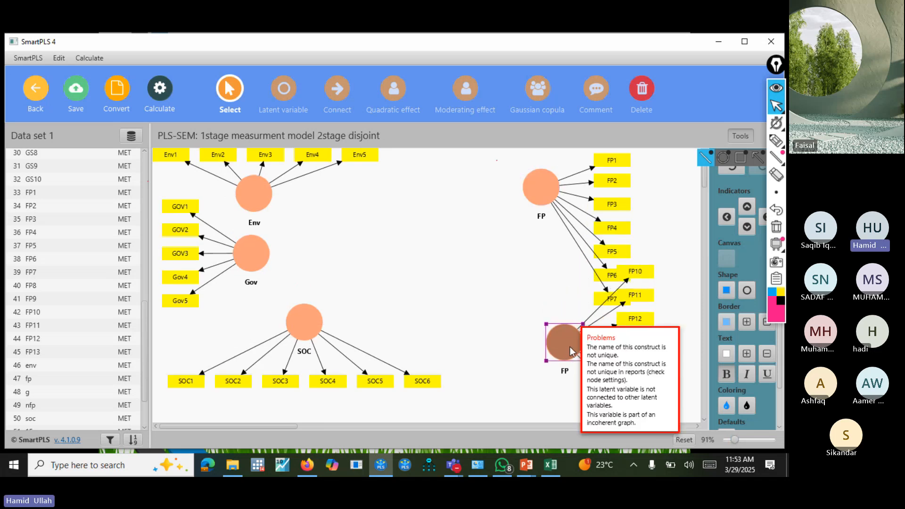
Step: Delete the indicators FP12 and FP7 from the lower FP construct
left_click(644, 316)
key("Delete")
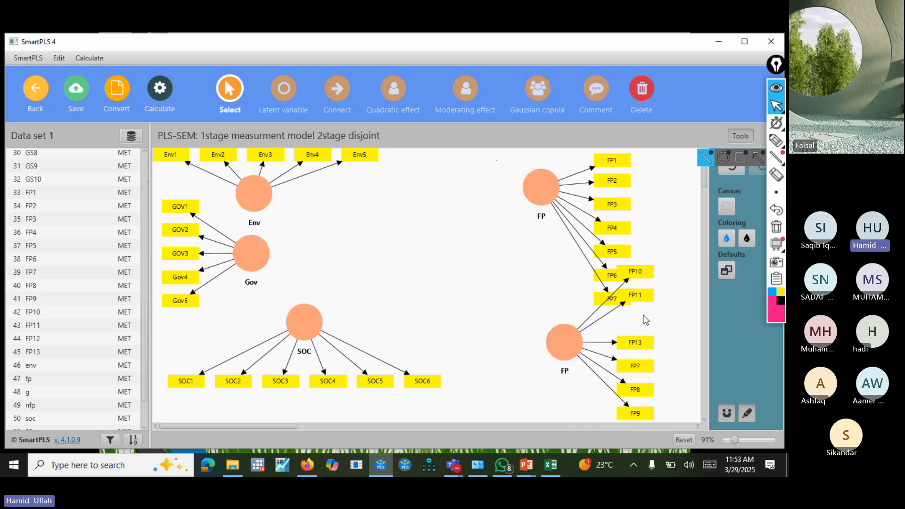
left_click(642, 368)
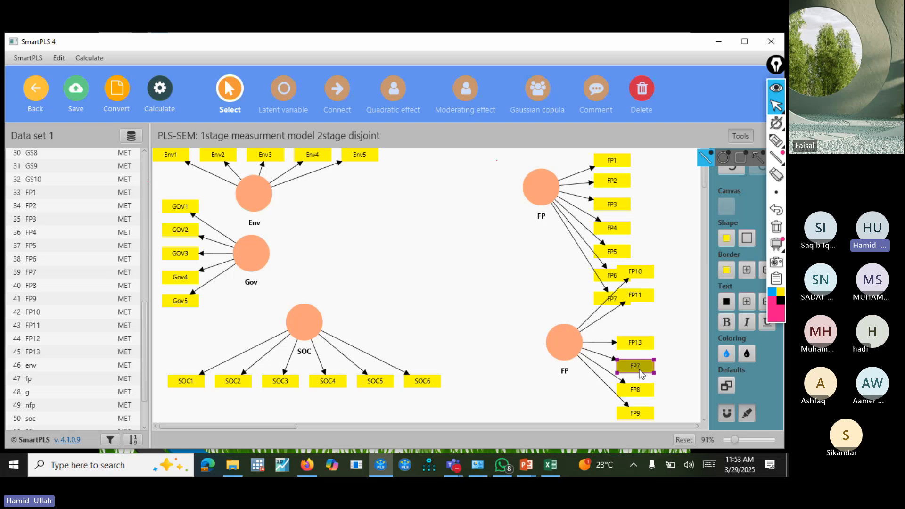
key("Delete")
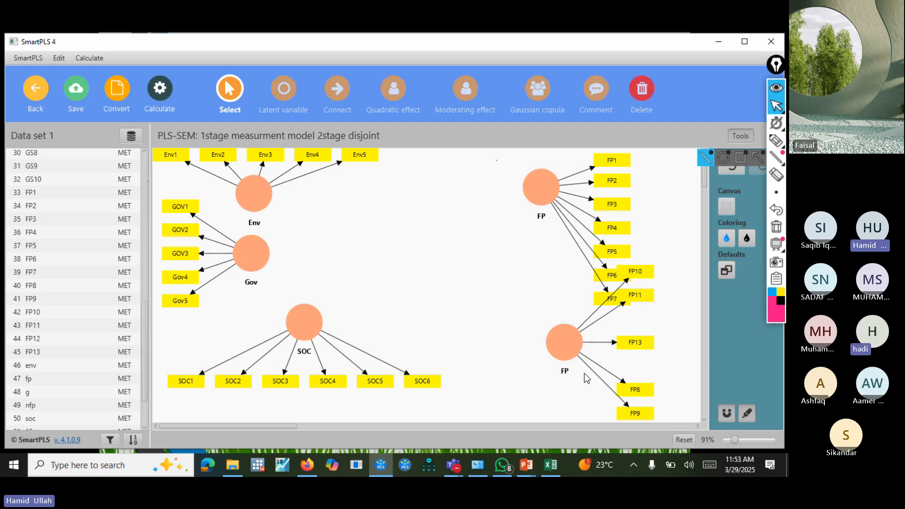
Step: Move the lower FP construct up and left, and line up its remaining indicators evenly on its right side
left_click(563, 343)
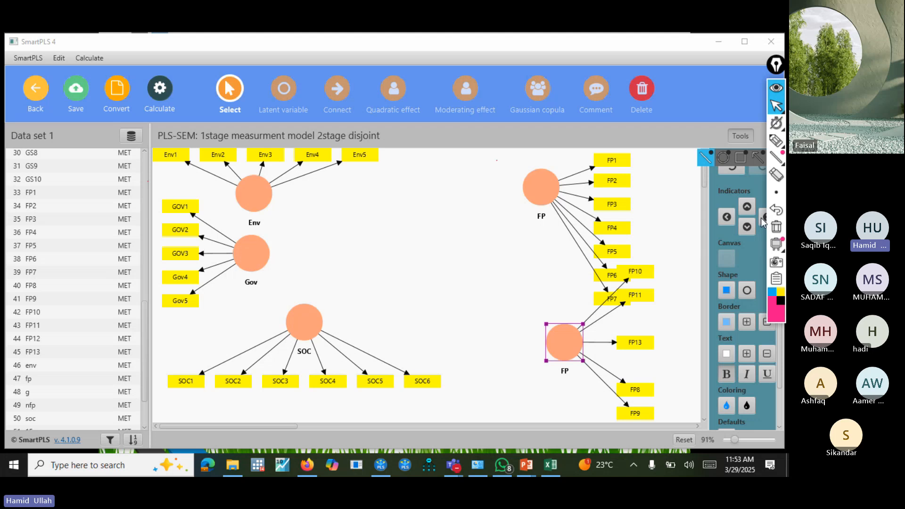
left_click_drag(568, 343, 470, 306)
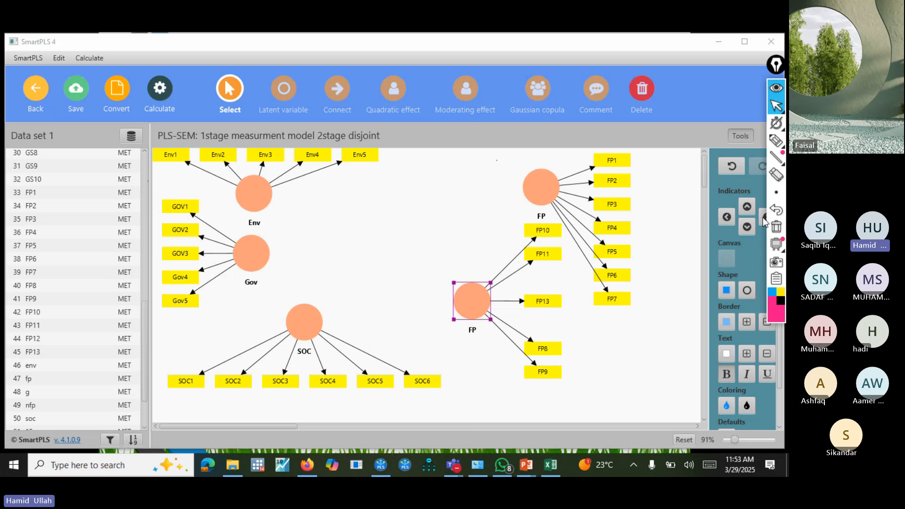
left_click_drag(472, 304, 478, 317)
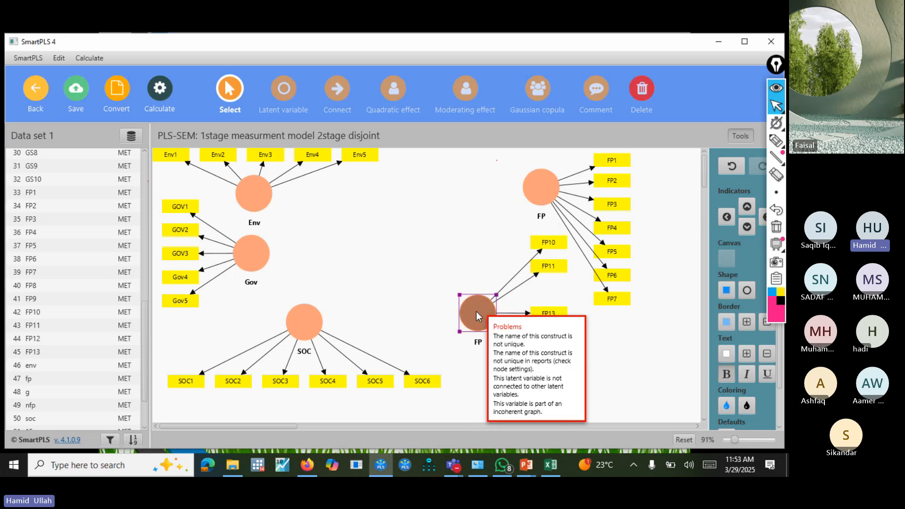
left_click(764, 219)
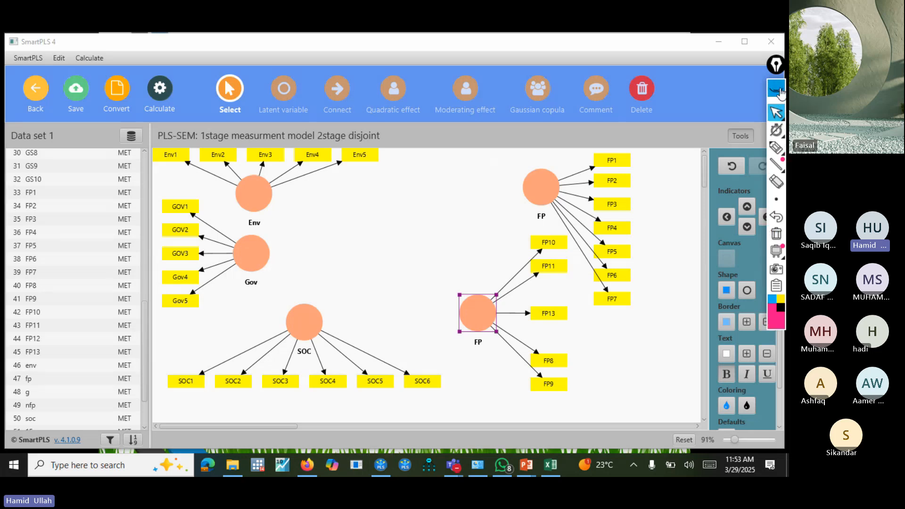
left_click(766, 218)
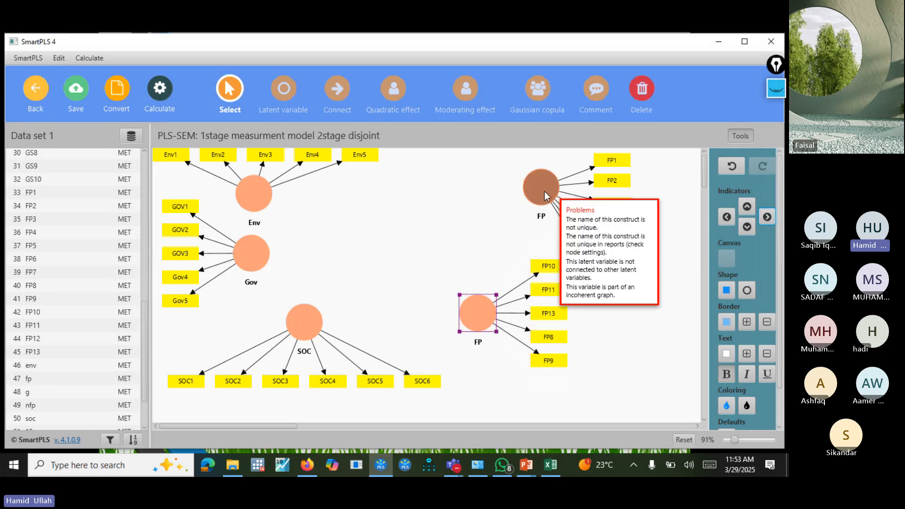
Step: Shift the upper FP construct right with its indicators above it, and place the lower FP construct beneath it
mouse_move(544, 194)
left_mouse_down()
mouse_move(543, 186)
mouse_move(547, 207)
left_mouse_up()
left_click_drag(492, 316, 517, 358)
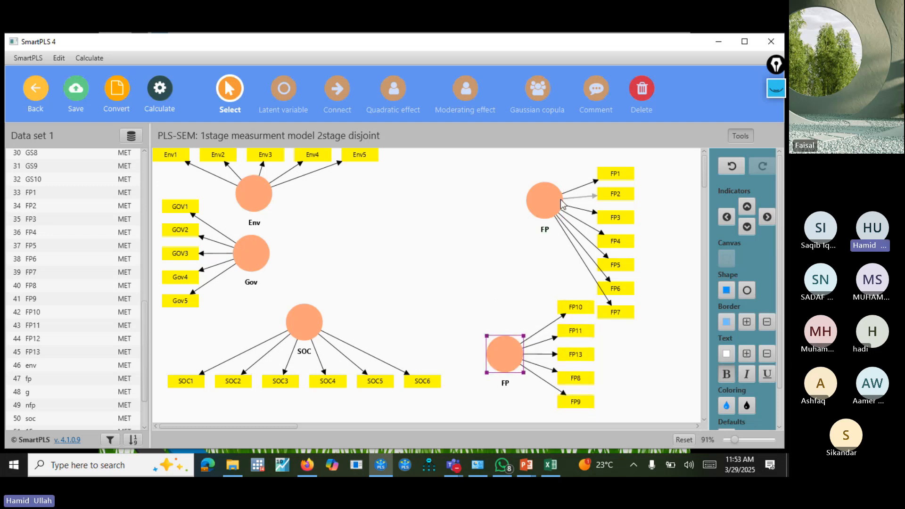
left_click_drag(558, 202, 599, 197)
left_click(749, 209)
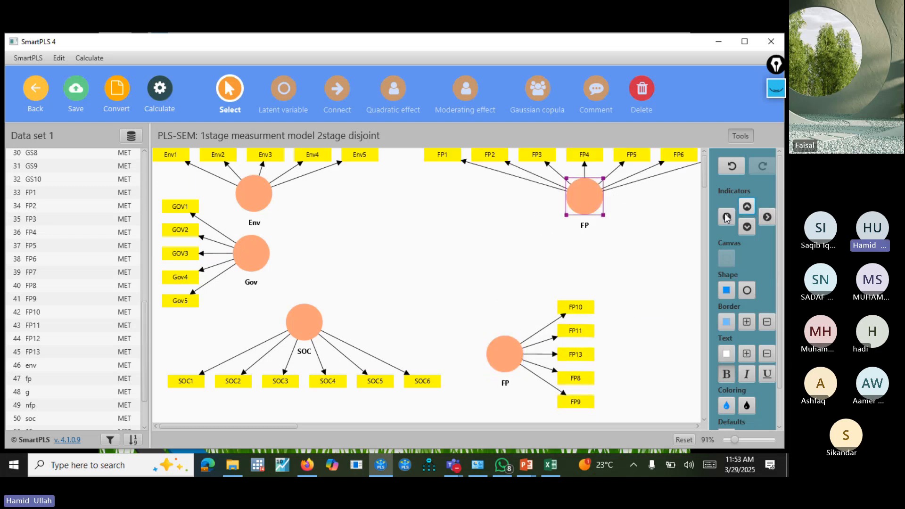
left_click_drag(512, 352, 598, 310)
left_click(550, 305)
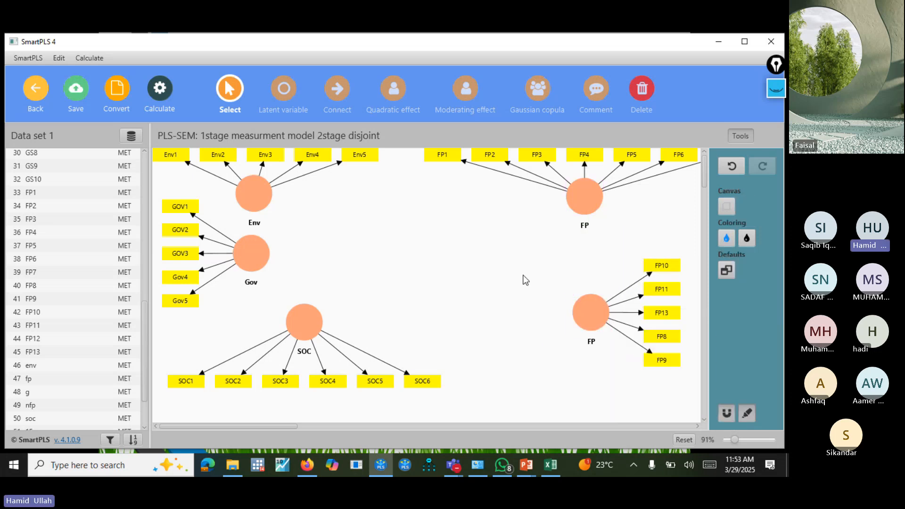
Step: Connect Env, Gov and SOC each with a path to both the upper and the lower FP construct
left_click(337, 90)
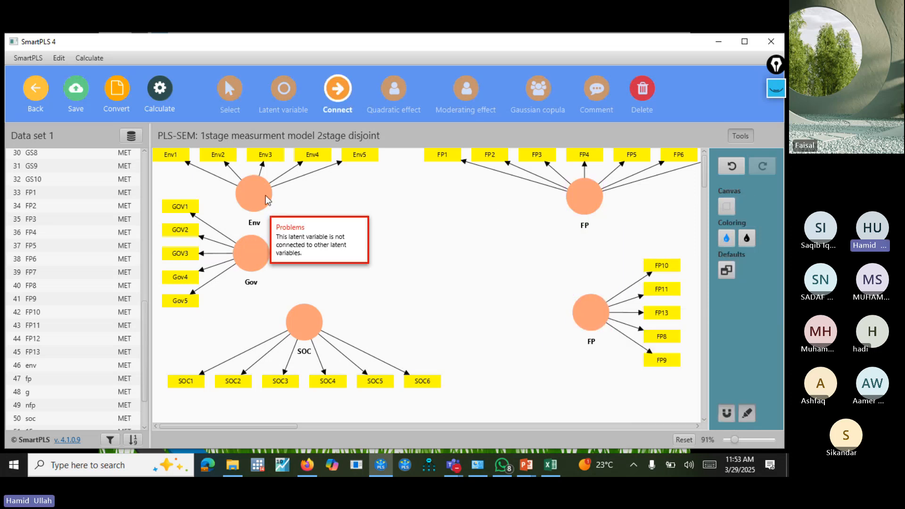
left_click_drag(252, 197, 595, 198)
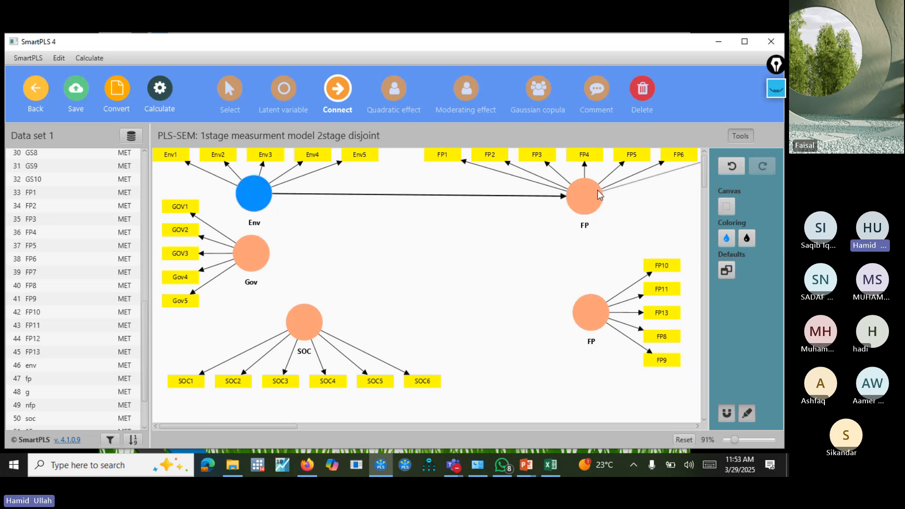
left_click_drag(255, 194, 592, 312)
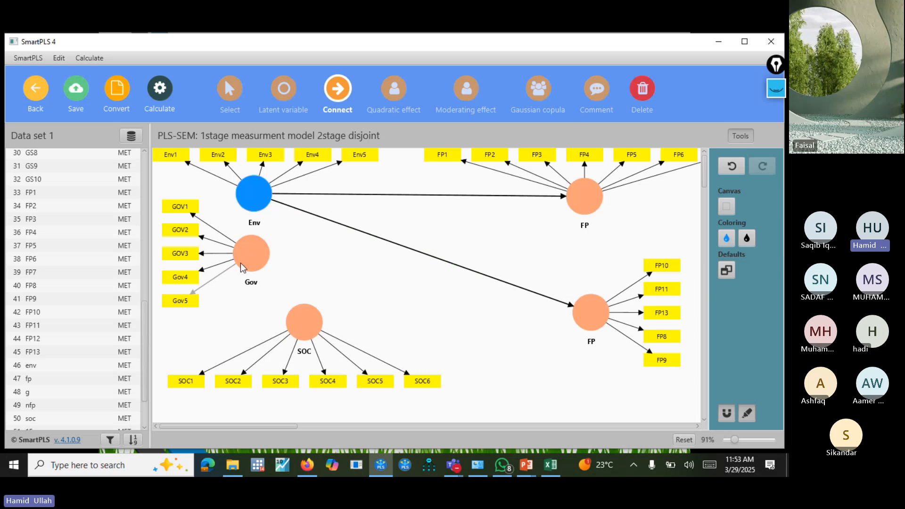
left_click_drag(242, 267, 583, 201)
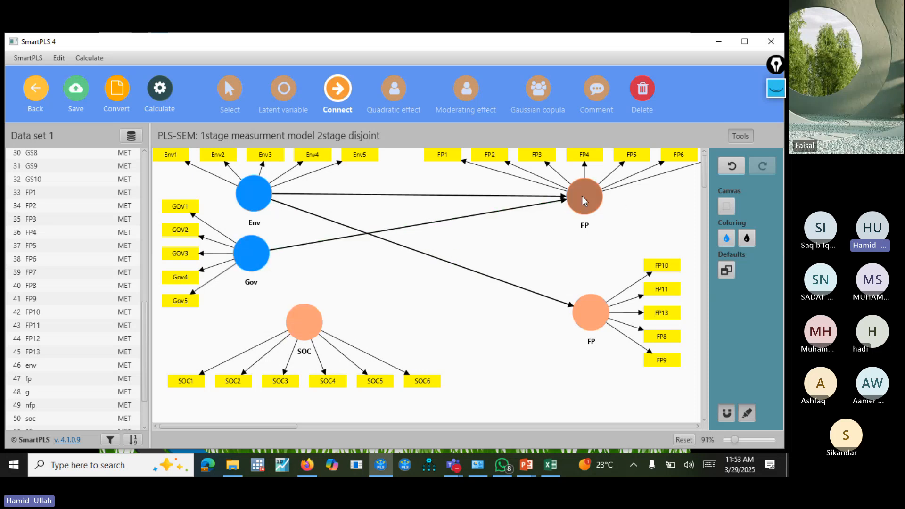
left_click_drag(252, 254, 591, 312)
left_click_drag(304, 322, 585, 197)
left_click_drag(325, 325, 594, 316)
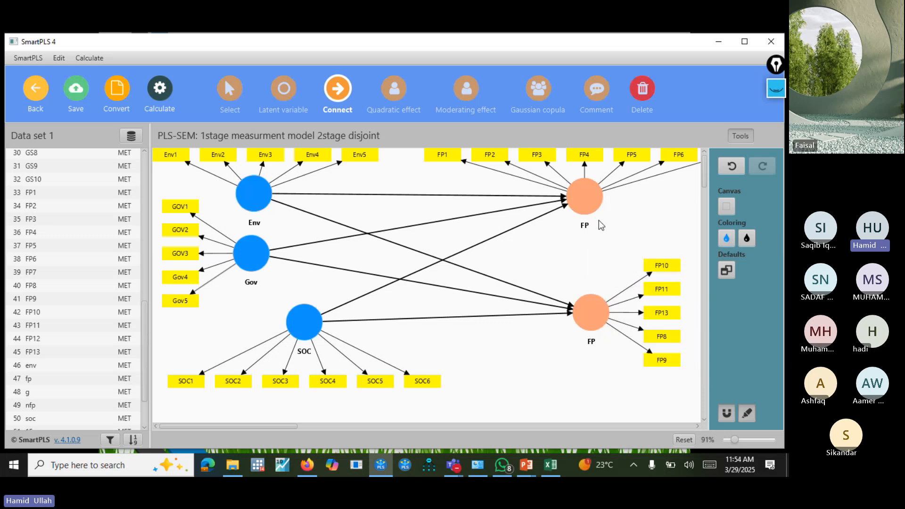
right_click(594, 199)
left_click(592, 250)
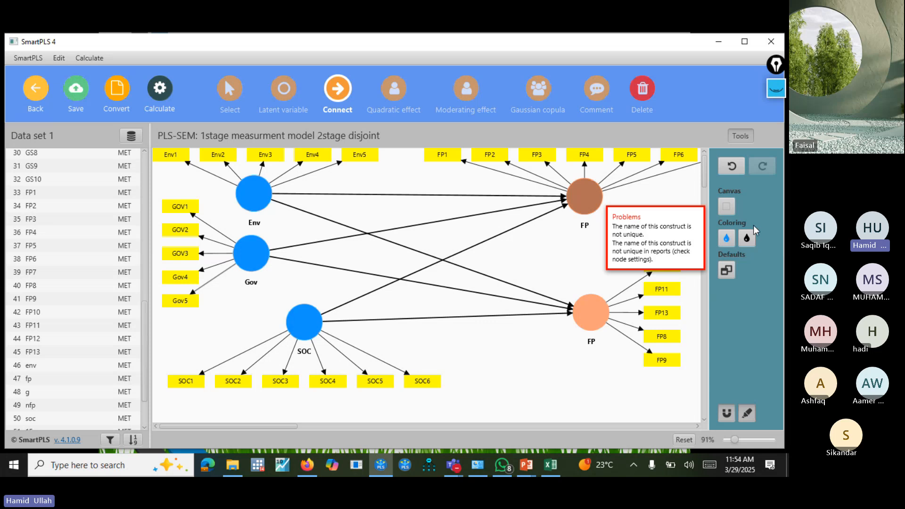
right_click(585, 199)
left_click(537, 242)
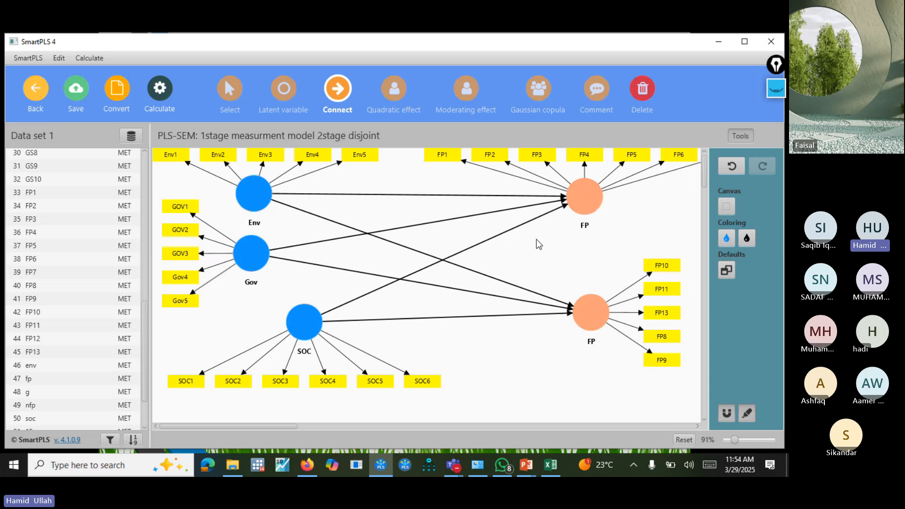
Step: Keep FP as the upper performance construct's name and rename the lower one NFP
left_click(240, 92)
left_click(596, 199)
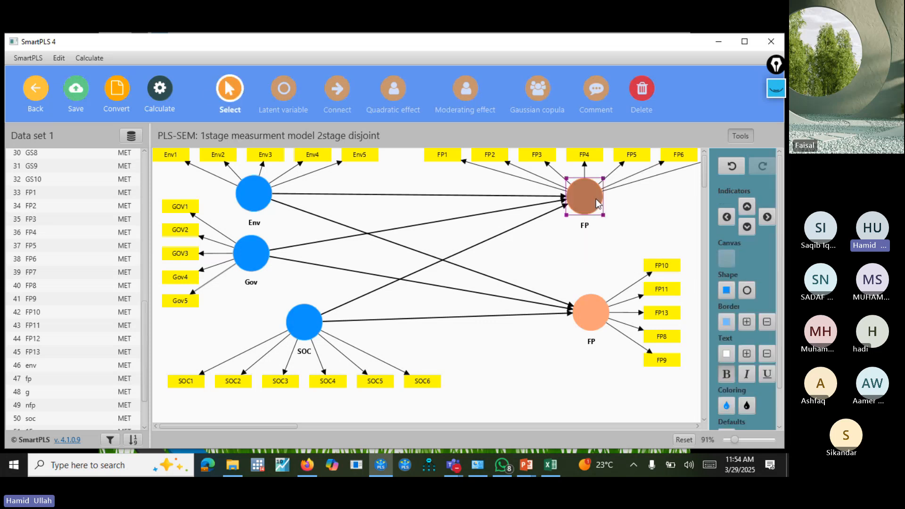
right_click(596, 199)
left_click(620, 254)
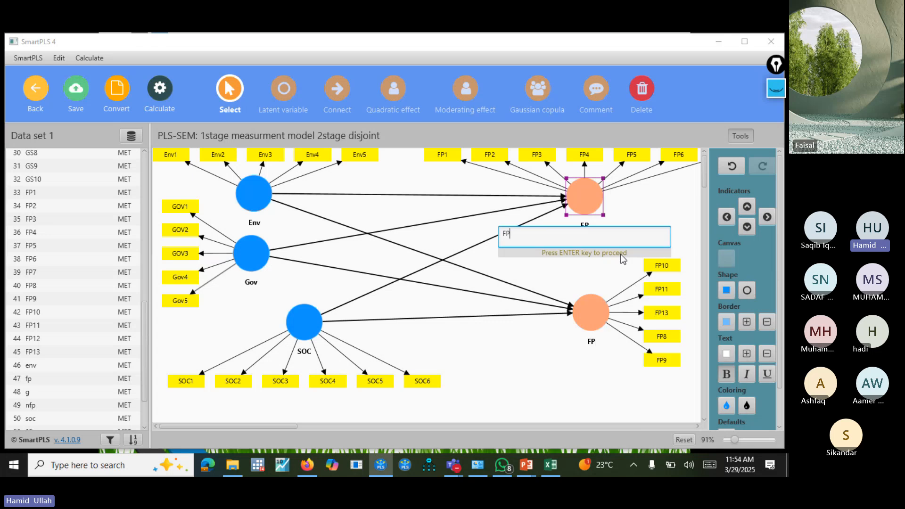
key("Return")
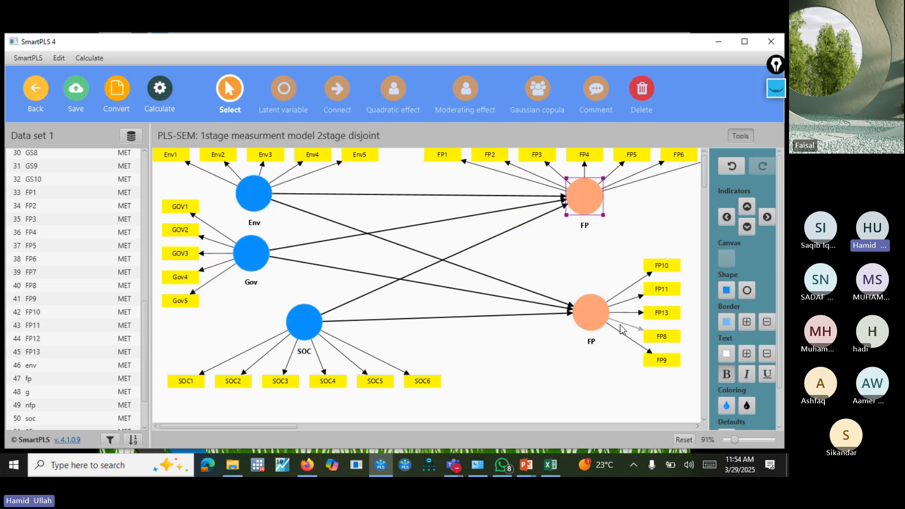
right_click(587, 308)
left_click(622, 282)
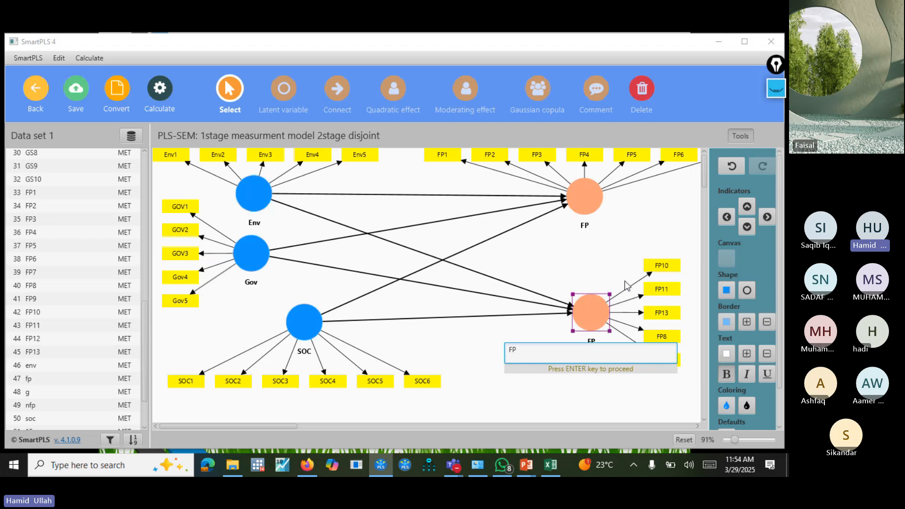
type("N")
key("Return")
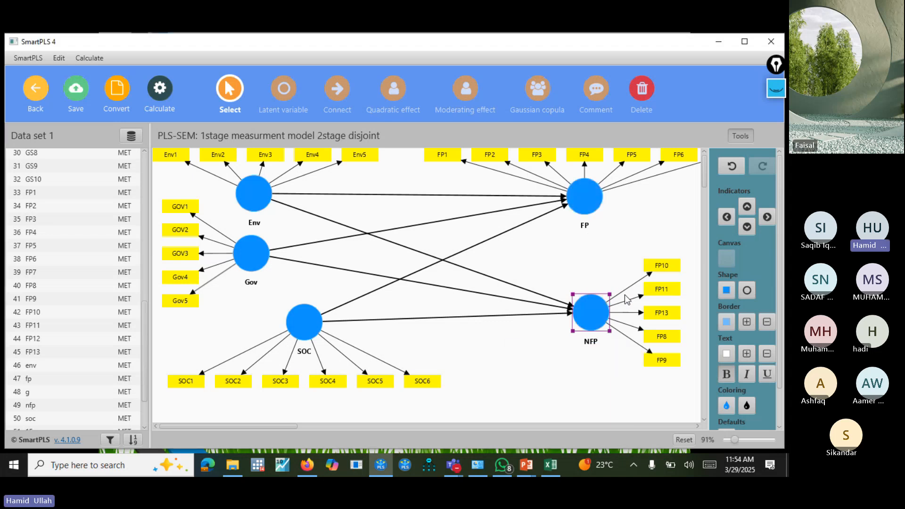
Step: Run the PLS-SEM algorithm with the Factor weighting scheme, standardized results and default initial weights, and open the report
left_click(492, 335)
scroll(491, 338, "down", 1)
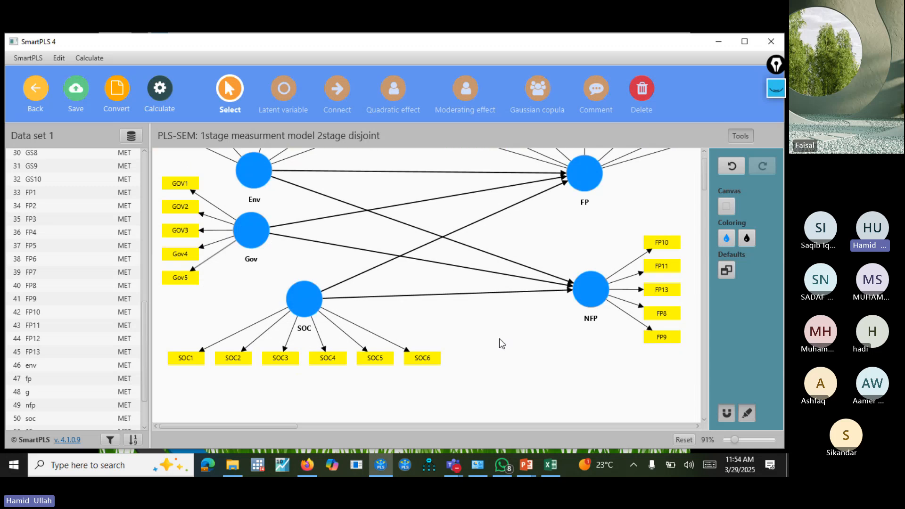
scroll(704, 168, "up", 1)
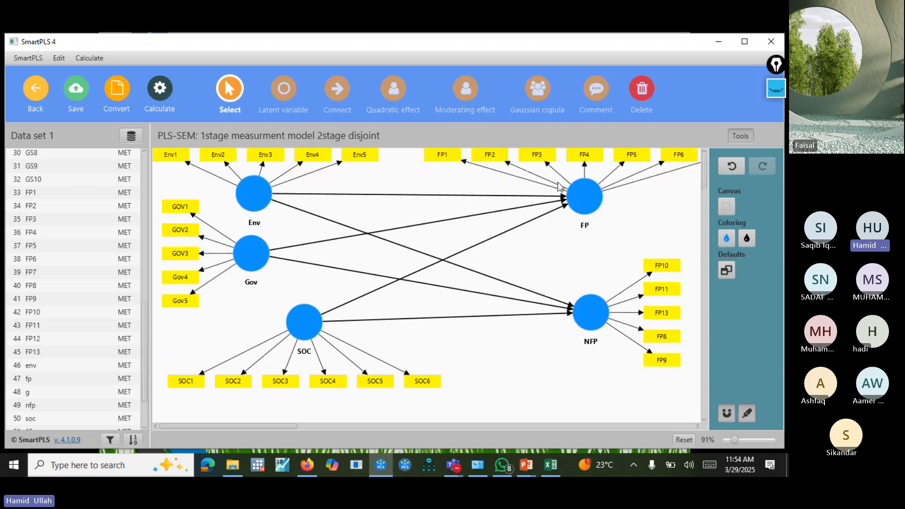
left_click(147, 96)
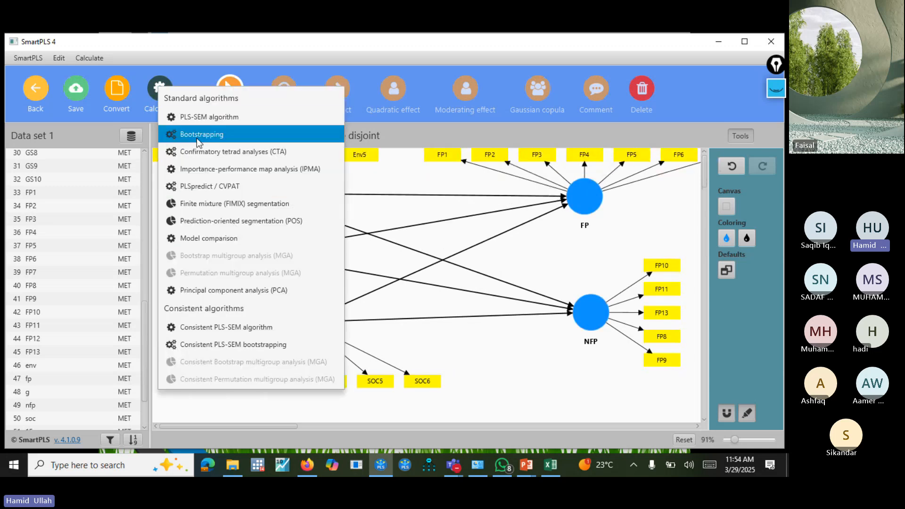
left_click(226, 118)
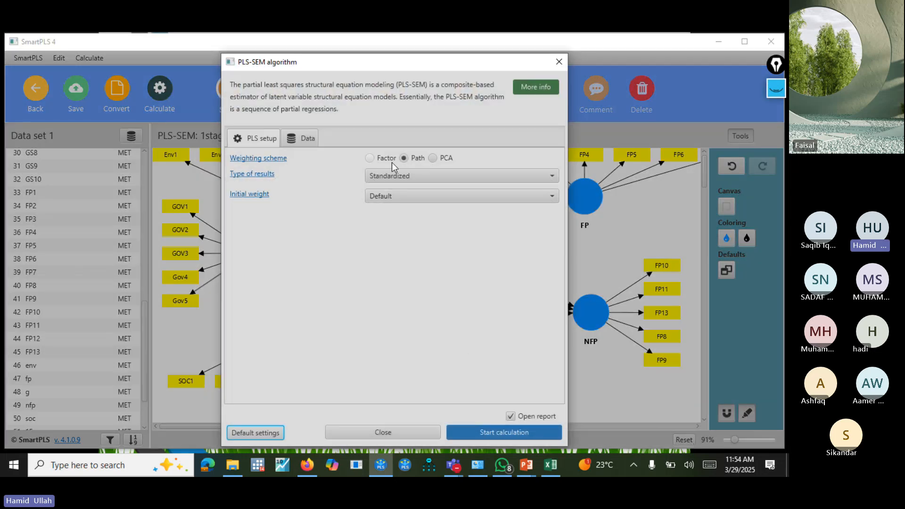
left_click(383, 159)
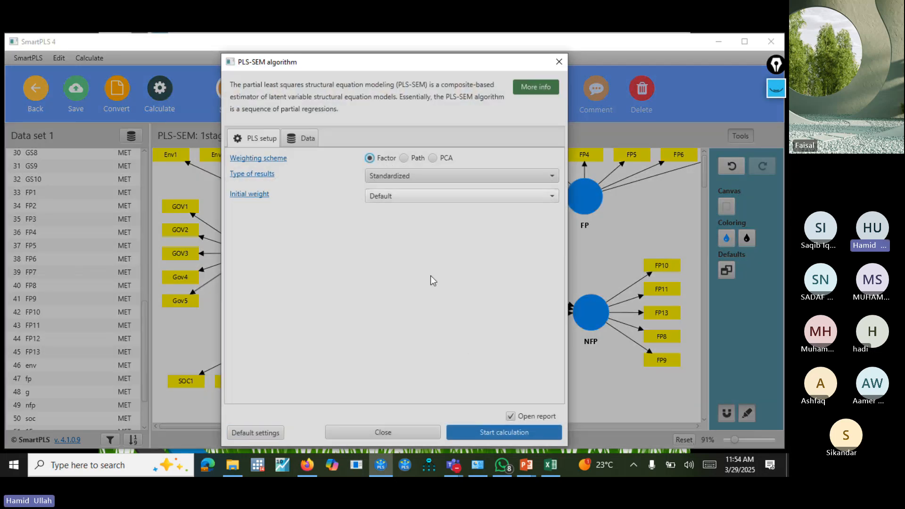
left_click(481, 433)
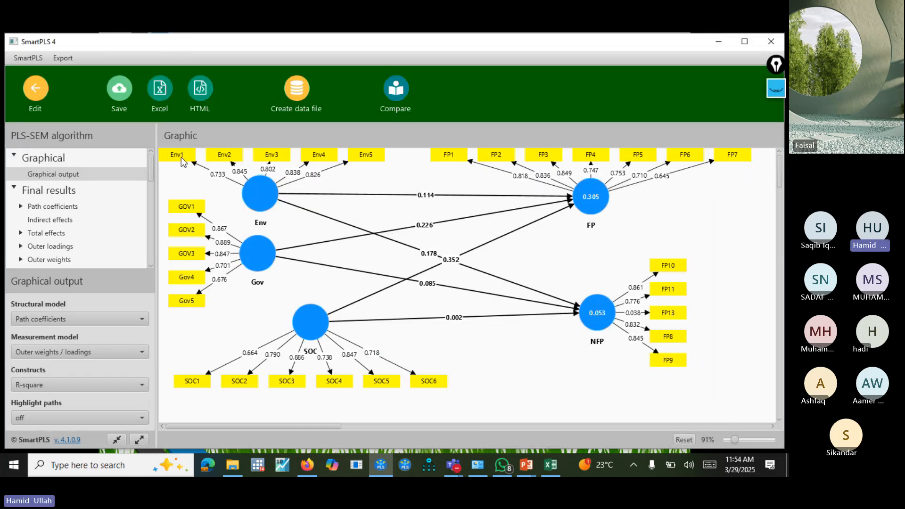
Step: Set the graphical output to show outer loadings for the measurement model and blank labels for the structural model
left_click(121, 353)
left_click(118, 379)
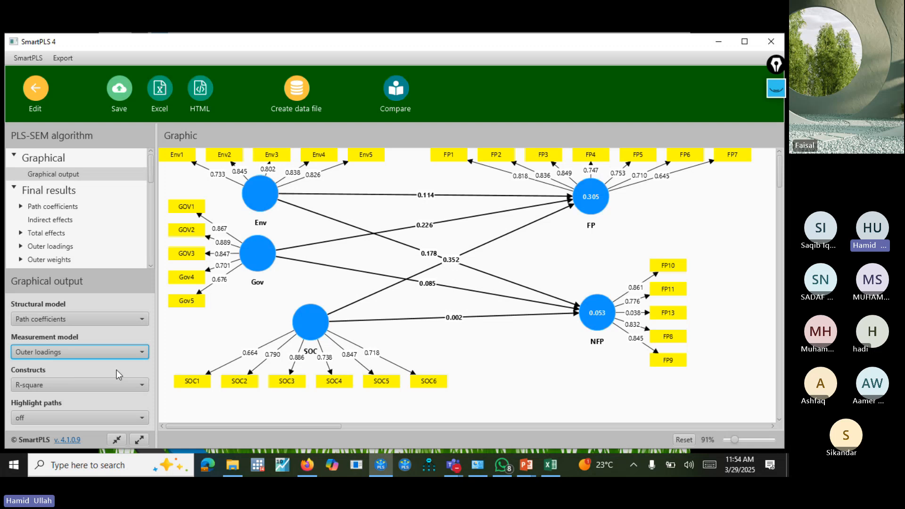
left_click(100, 321)
left_click(100, 335)
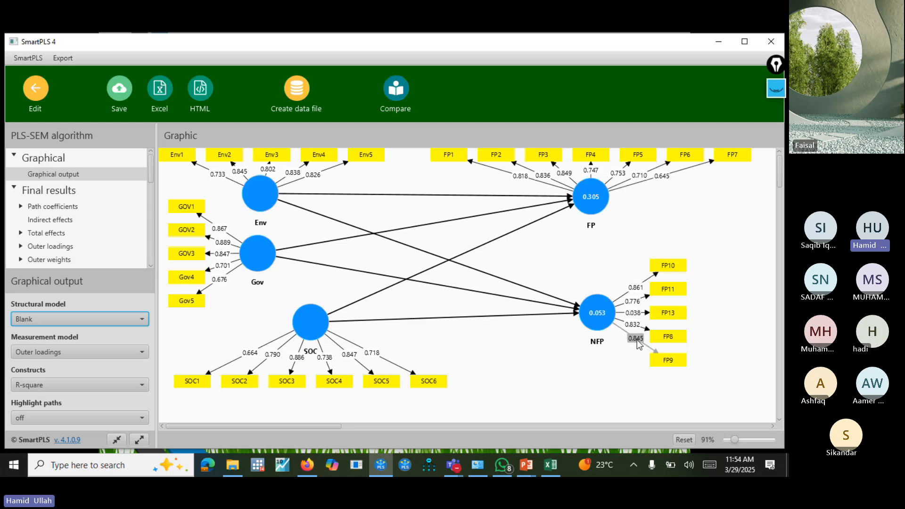
Step: Examine the indicator loadings in the diagram and in the outer loadings matrix, including the FP13 loading on NFP
left_click_drag(730, 157, 729, 162)
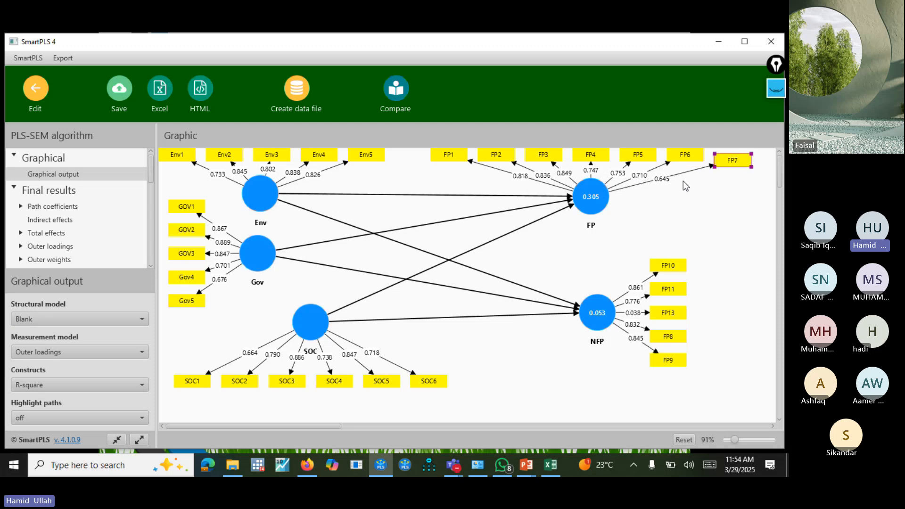
left_click(648, 205)
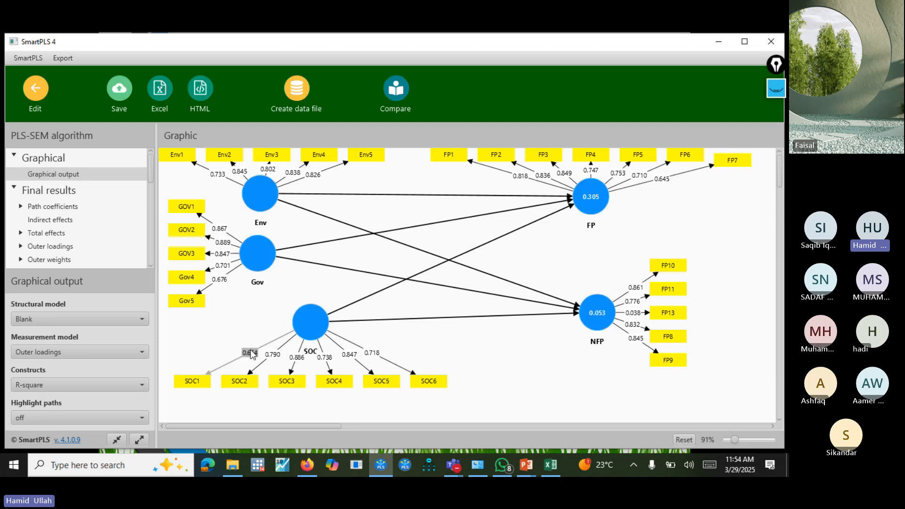
left_click(224, 279)
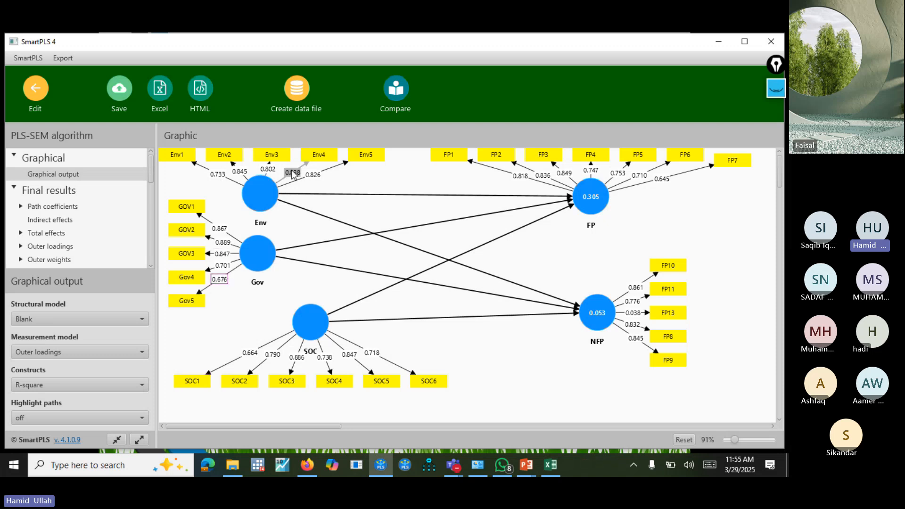
left_click(258, 255)
left_click(153, 165)
mouse_move(153, 164)
left_mouse_down()
mouse_move(155, 199)
mouse_move(154, 150)
left_mouse_up()
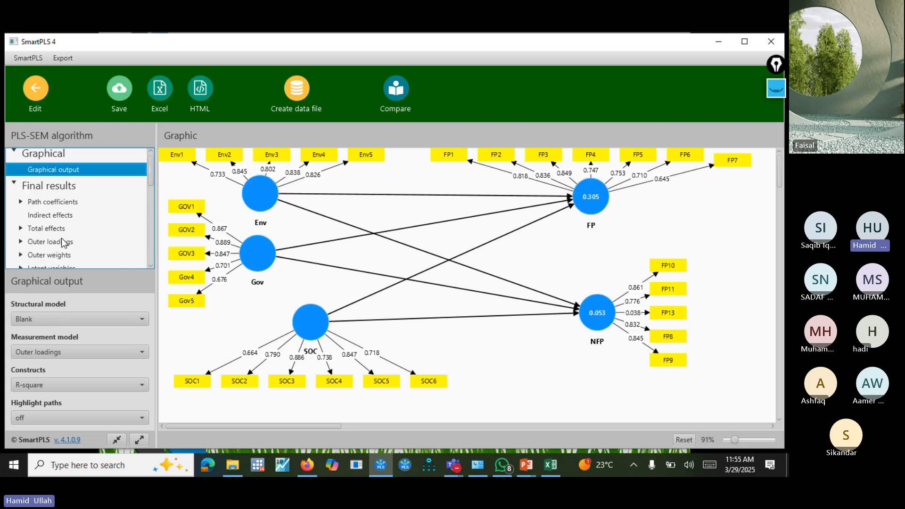
left_click(63, 241)
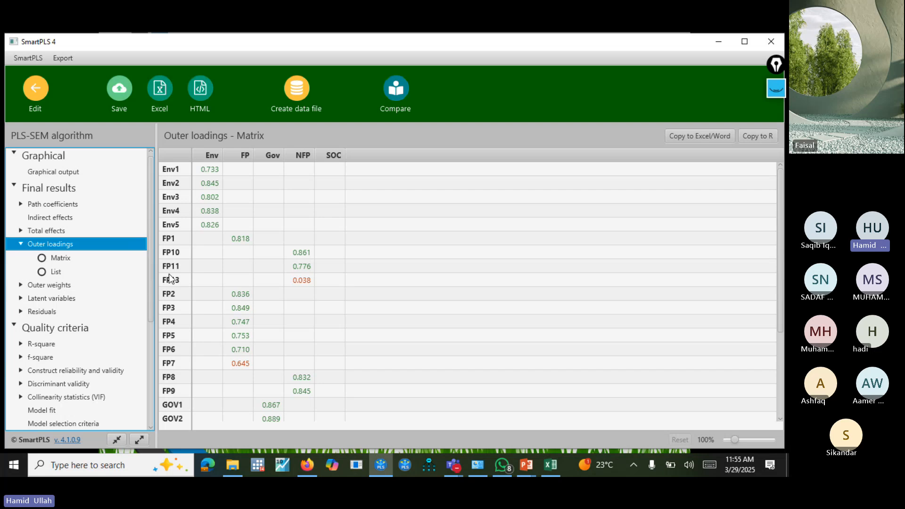
left_click(299, 282)
Step: Return to the model, delete indicator FP13 from NFP and realign the remaining NFP indicators to the construct's right side
left_click(36, 90)
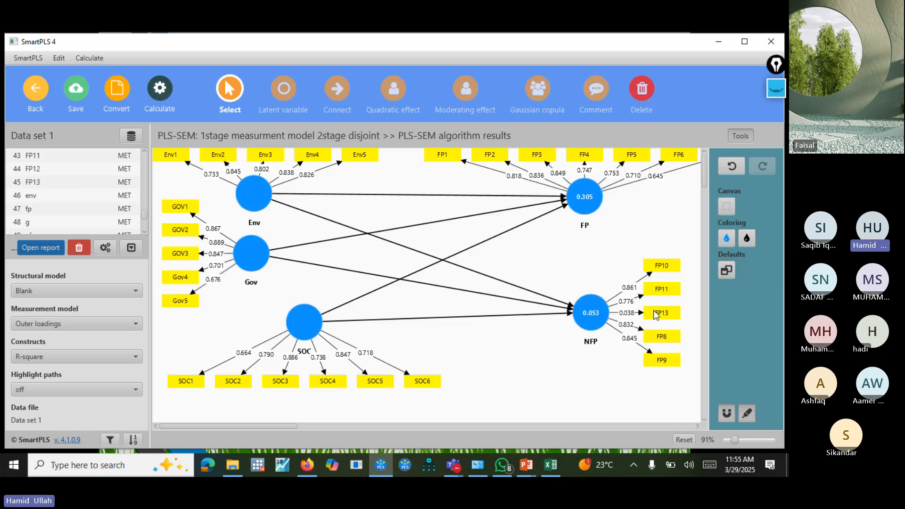
left_click(660, 311)
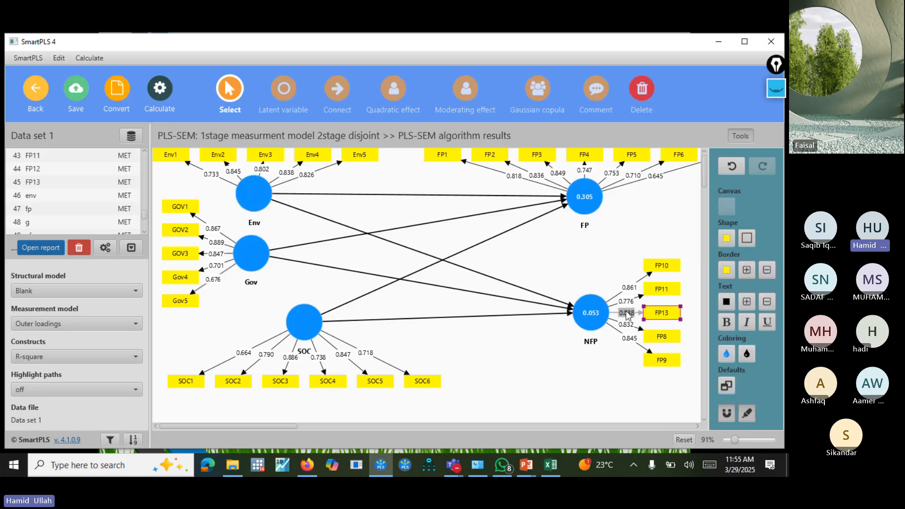
right_click(657, 312)
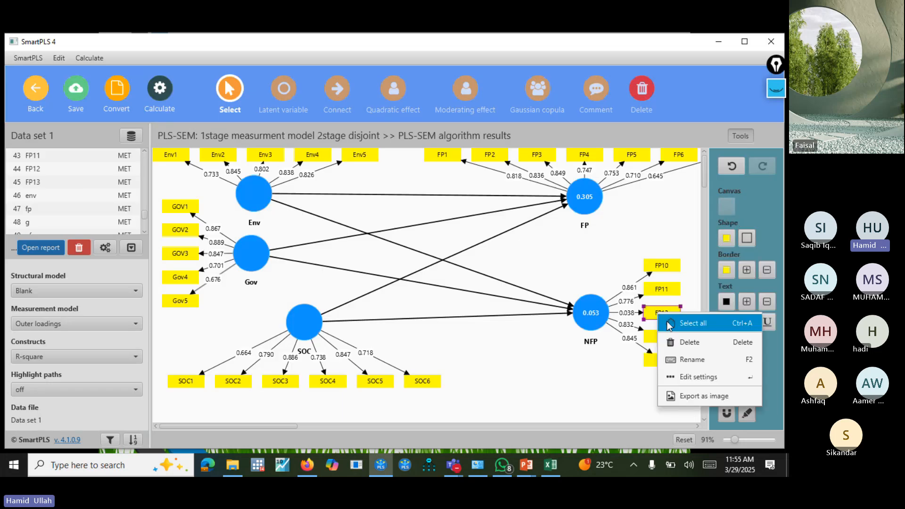
left_click(681, 352)
left_click(589, 309)
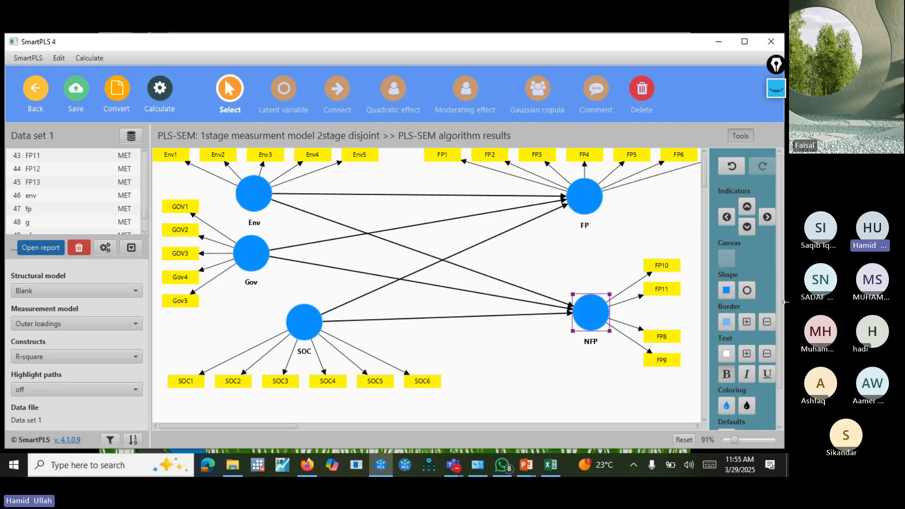
left_click(767, 217)
Step: Rerun the PLS-SEM algorithm with the Factor weighting scheme, standardized results and default initial weights, and open the report
left_click(160, 89)
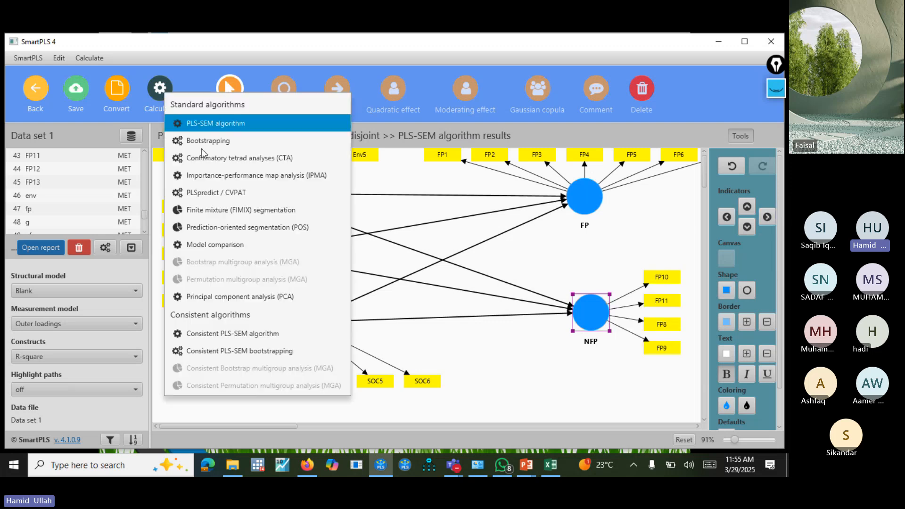
left_click(264, 124)
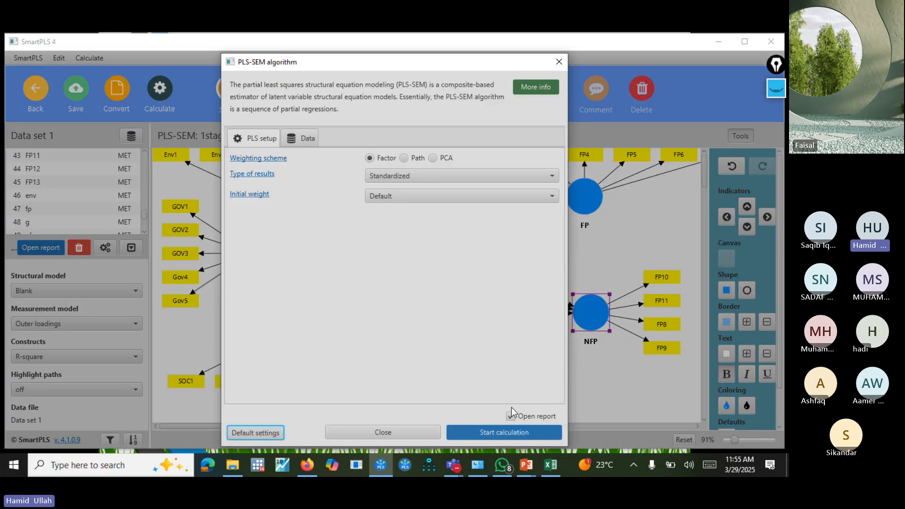
left_click(504, 432)
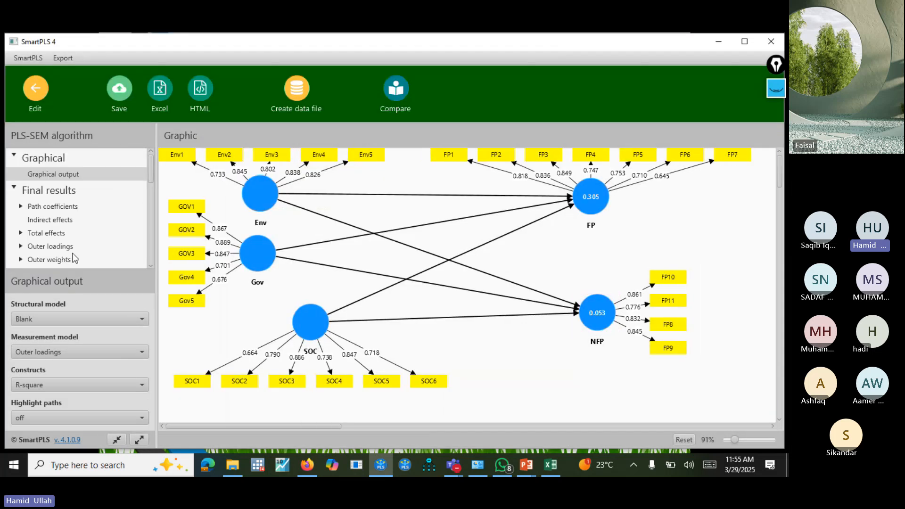
Step: Review the outer loadings matrix and the construct reliability and validity overview
left_click(55, 247)
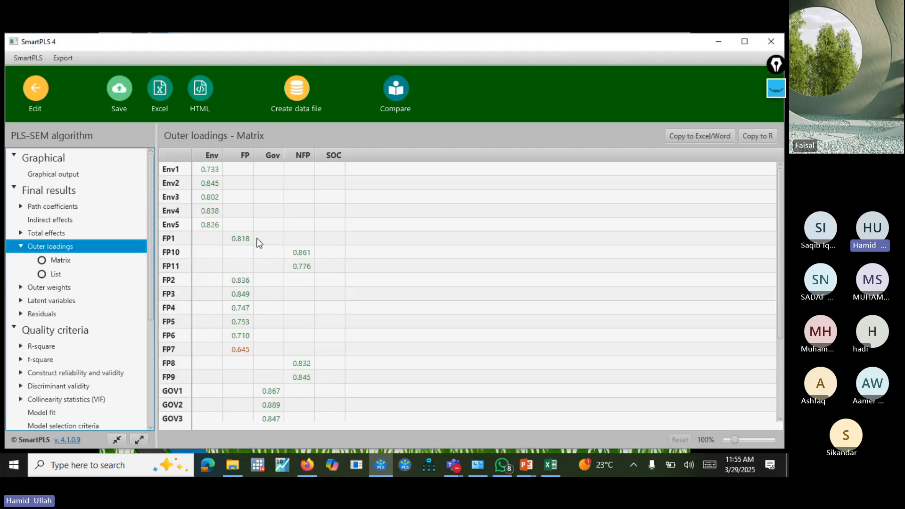
mouse_move(781, 190)
left_mouse_down()
mouse_move(783, 271)
mouse_move(783, 188)
left_mouse_up()
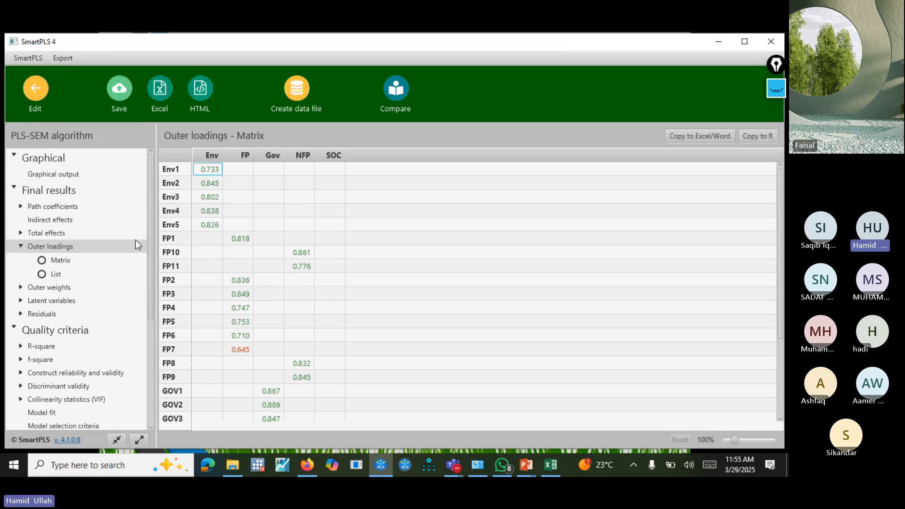
left_click_drag(150, 244, 163, 338)
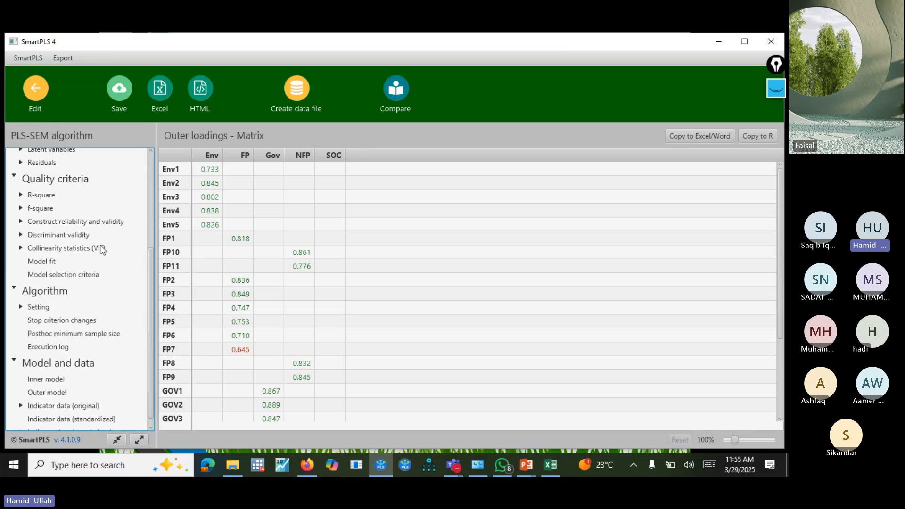
left_click(105, 221)
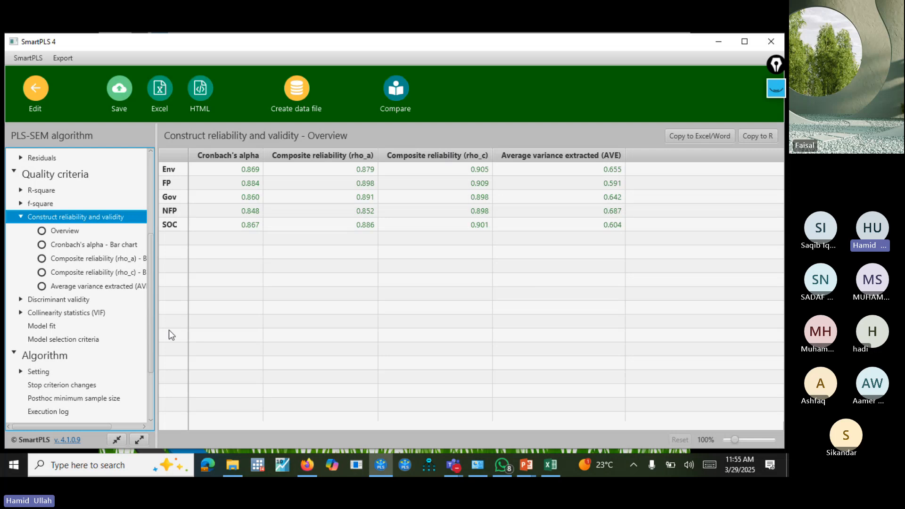
Step: Assess discriminant validity with the HTMT matrix and the diagonal values of the Fornell-Larcker criterion for all five constructs
left_click(74, 299)
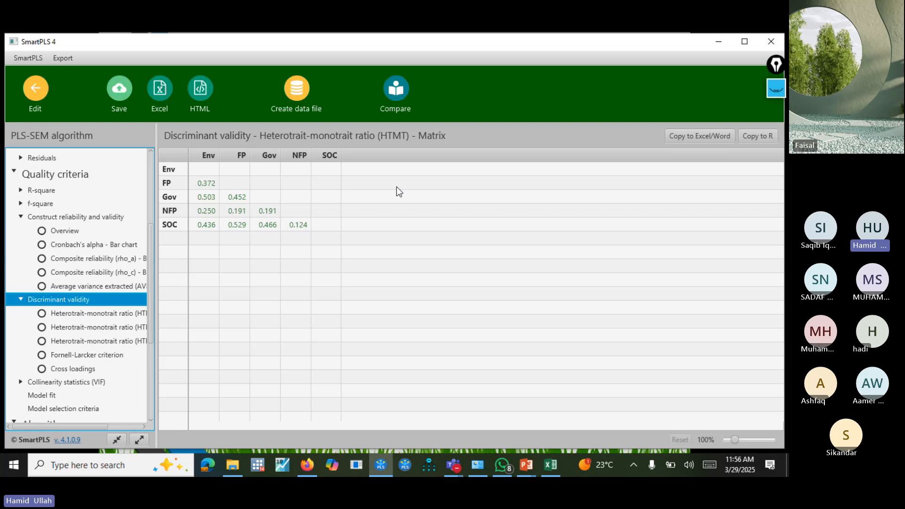
left_click(102, 359)
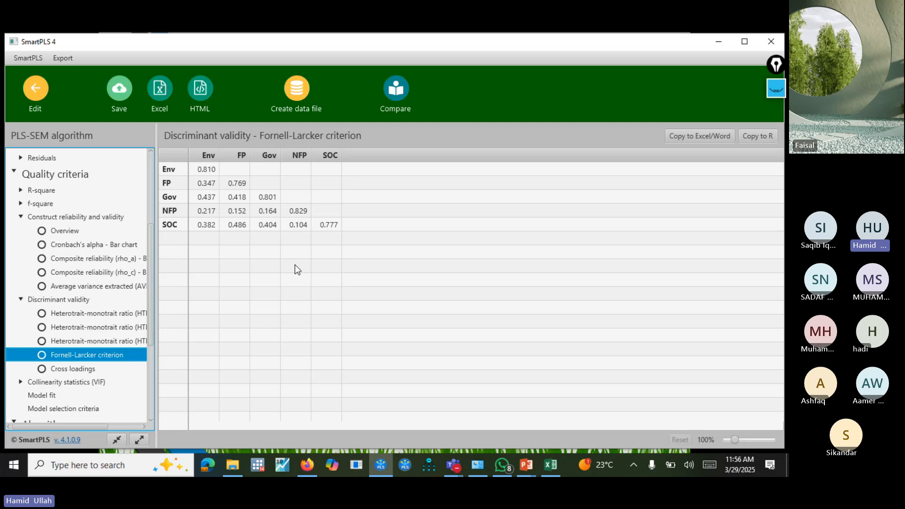
left_click(212, 171)
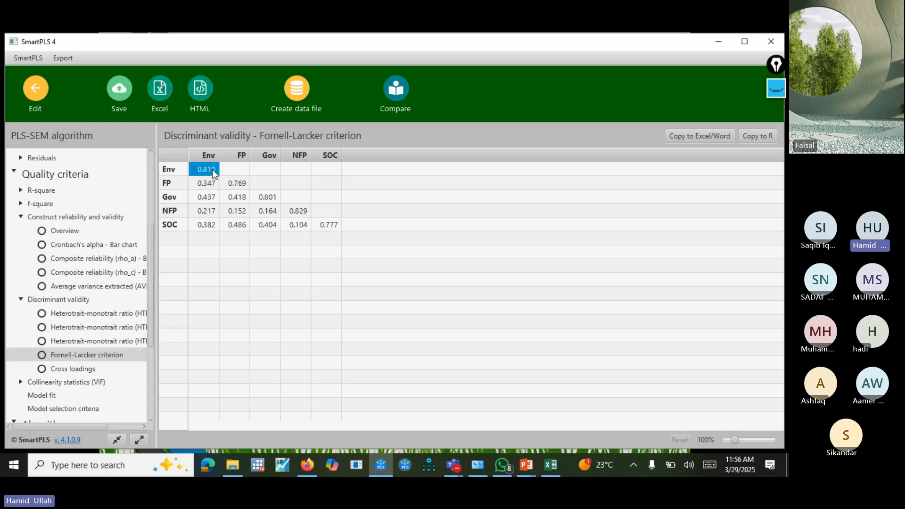
left_click(238, 188)
left_click(265, 194)
left_click(300, 213)
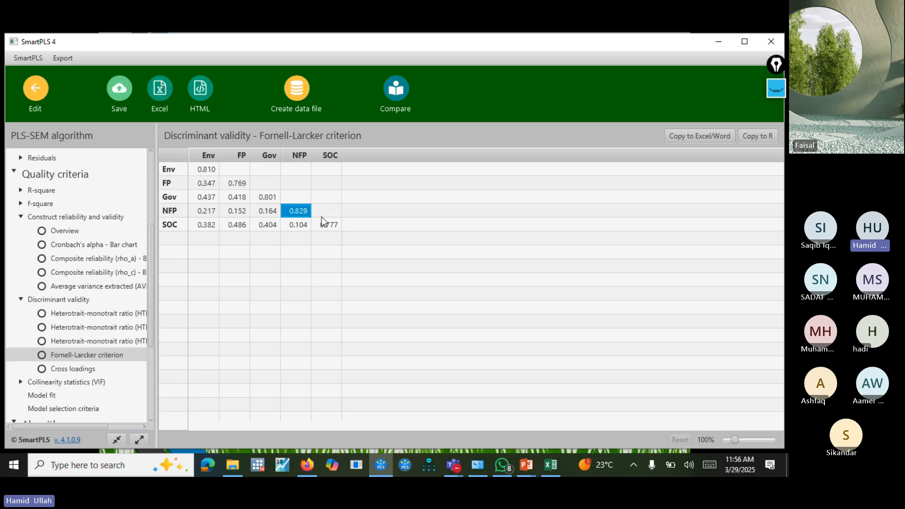
left_click(326, 224)
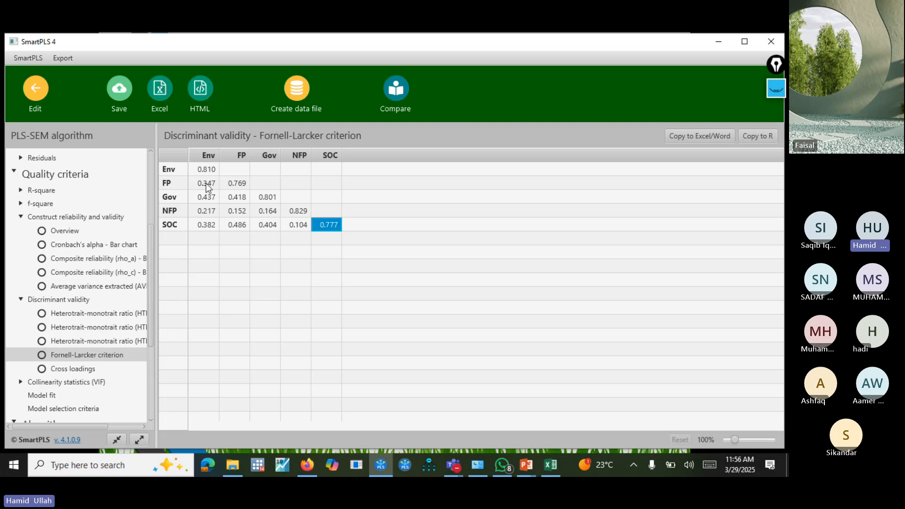
left_click(261, 202)
left_click(302, 212)
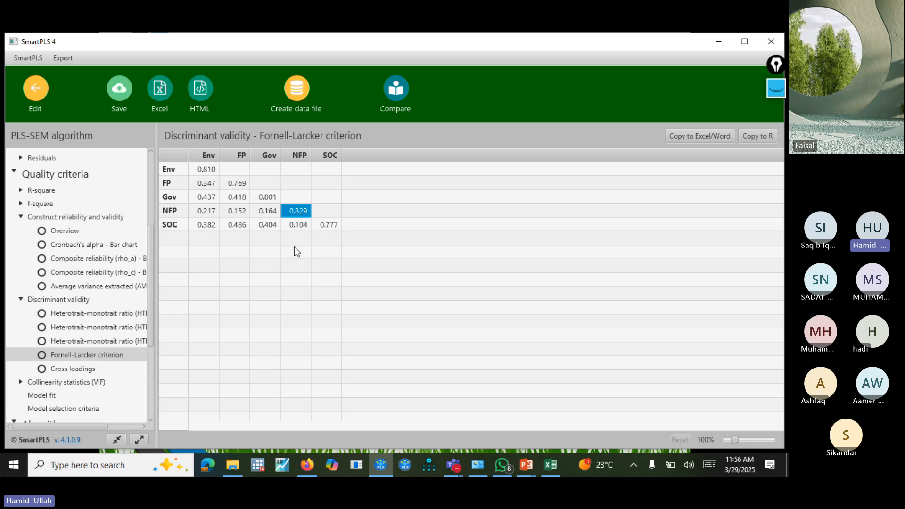
left_click(330, 228)
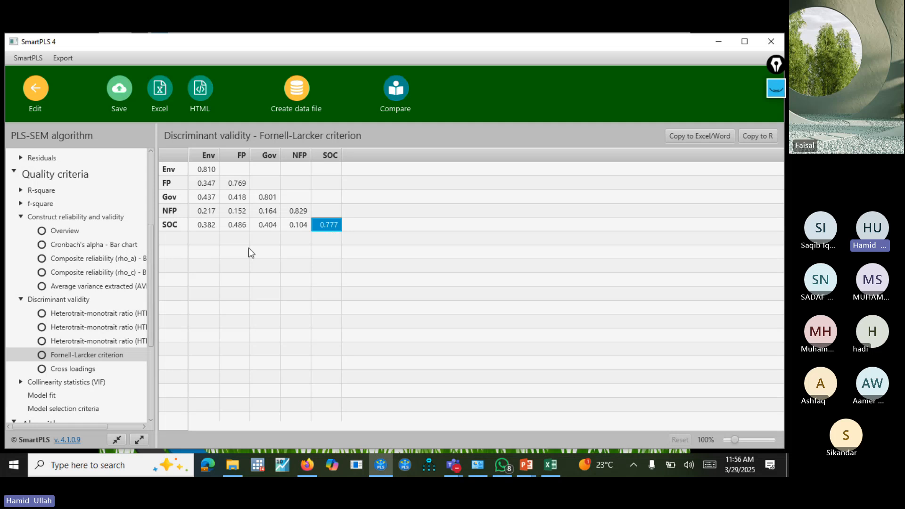
Step: Return to the model diagram and save the first-stage measurement model
left_click(36, 88)
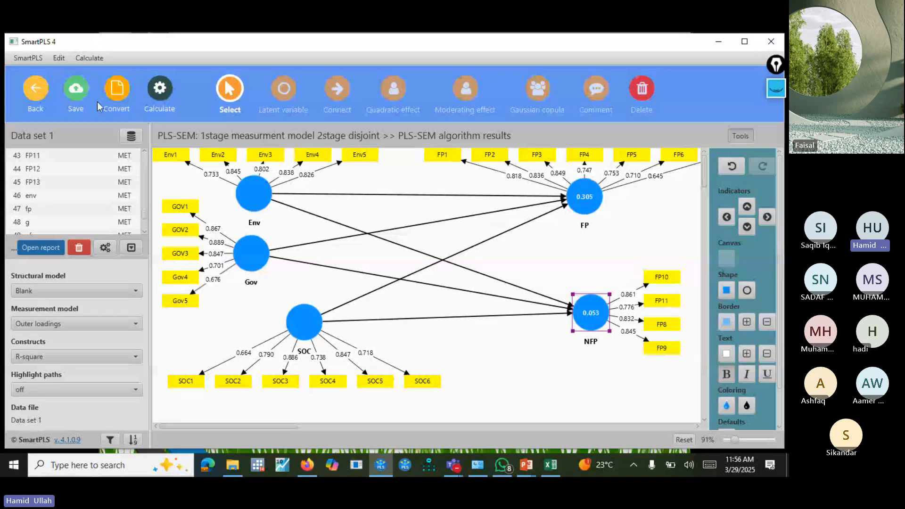
left_click(76, 89)
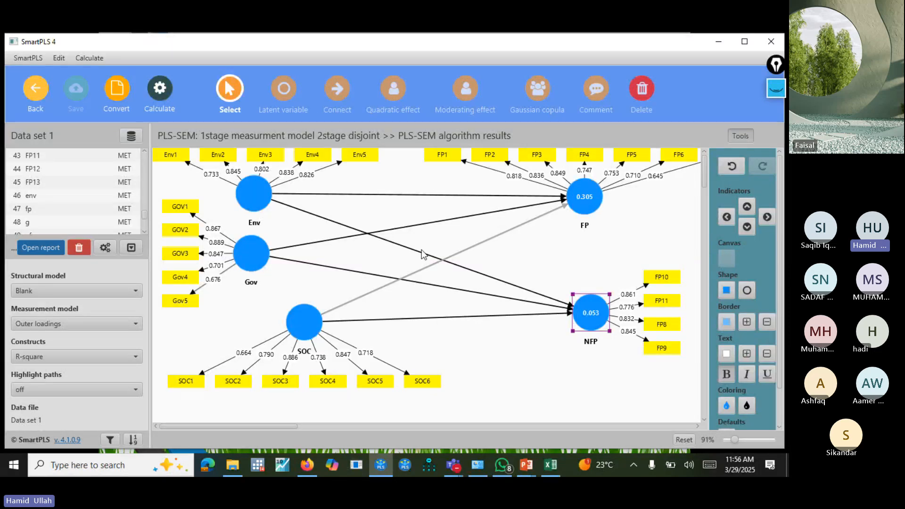
left_click(434, 213)
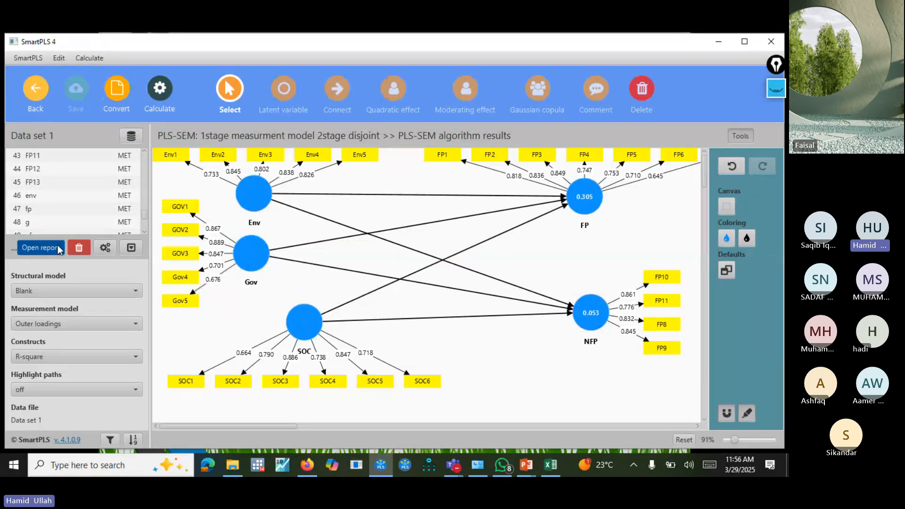
mouse_move(262, 199)
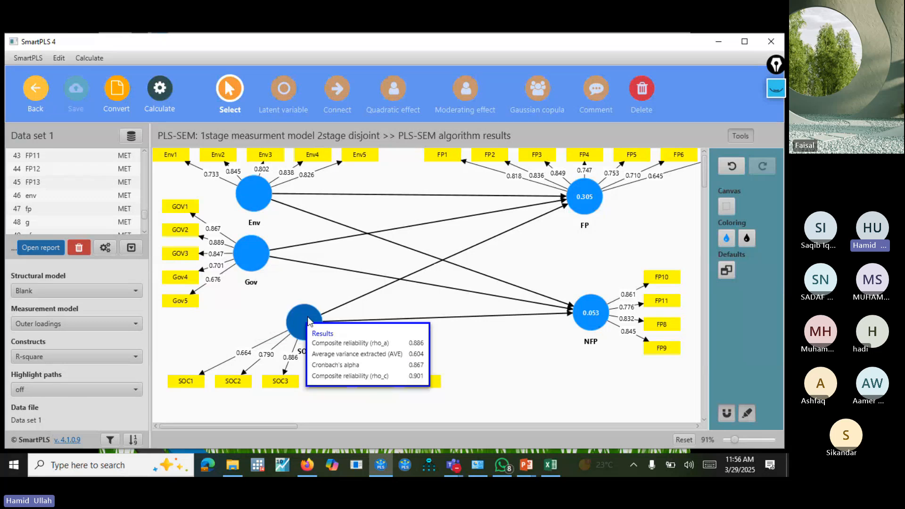
mouse_move(585, 312)
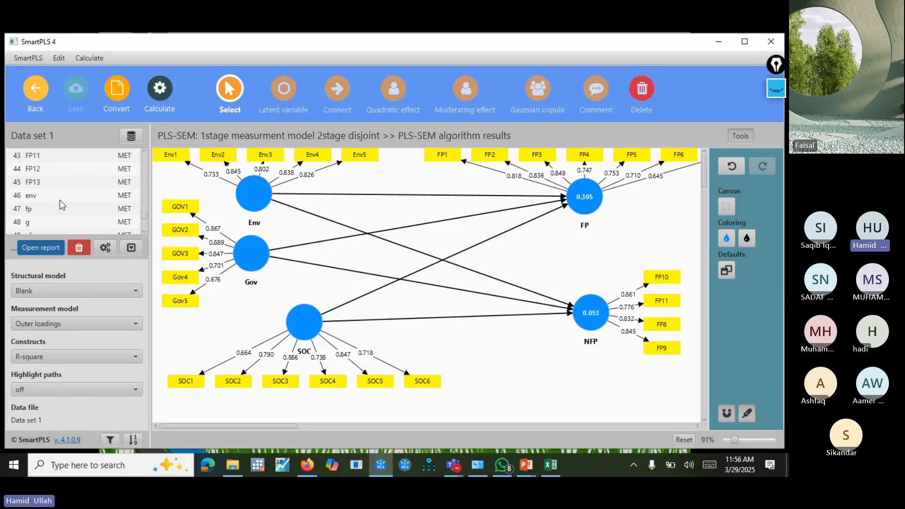
Step: Reopen the PLS-SEM report and display the latent variable scores
left_click(40, 248)
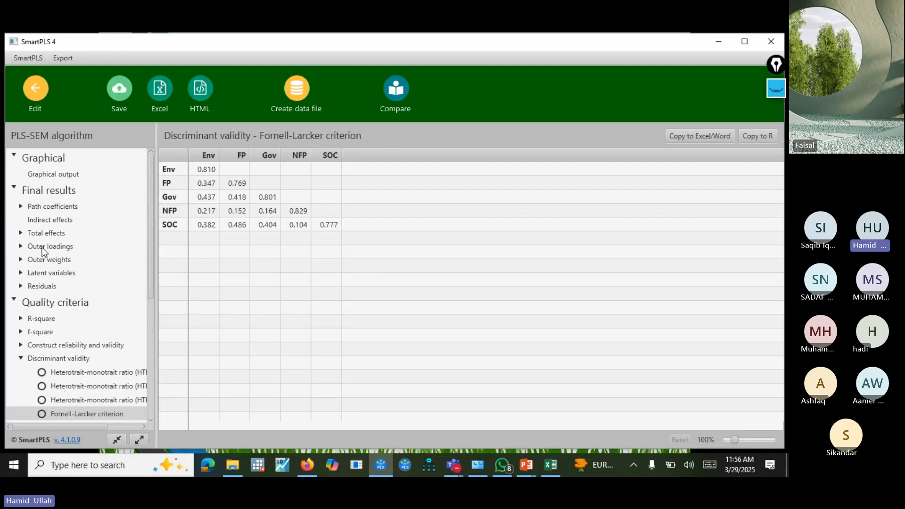
left_click(21, 274)
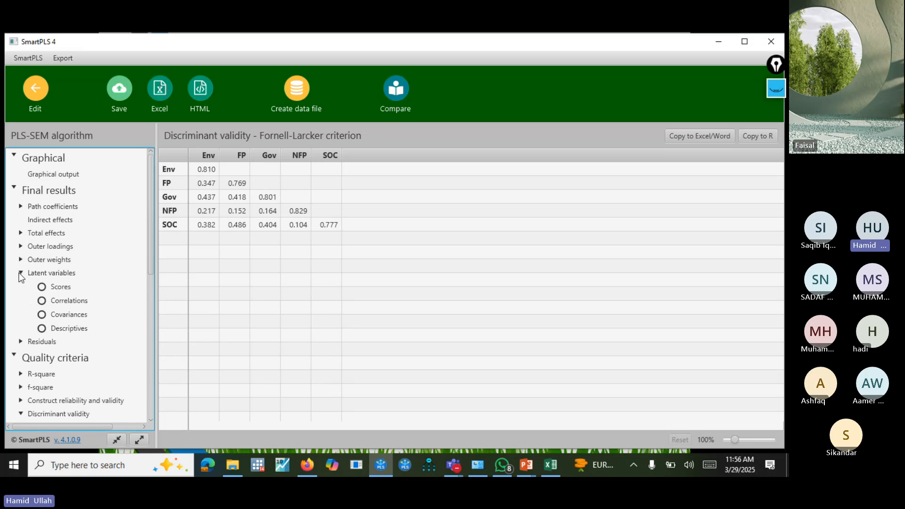
left_click(67, 287)
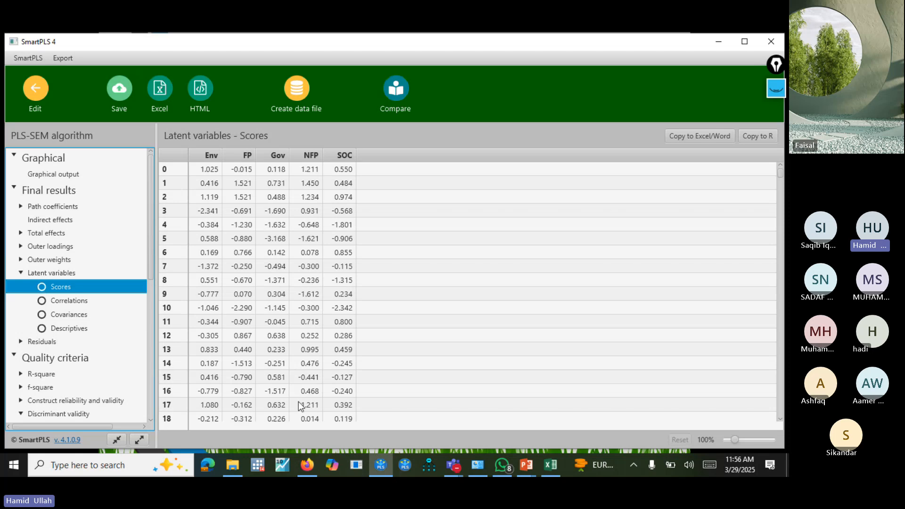
Step: Start a new data file from the PLS results, including only the latent variable scores and excluding manifest variable scores and other columns
left_click(294, 88)
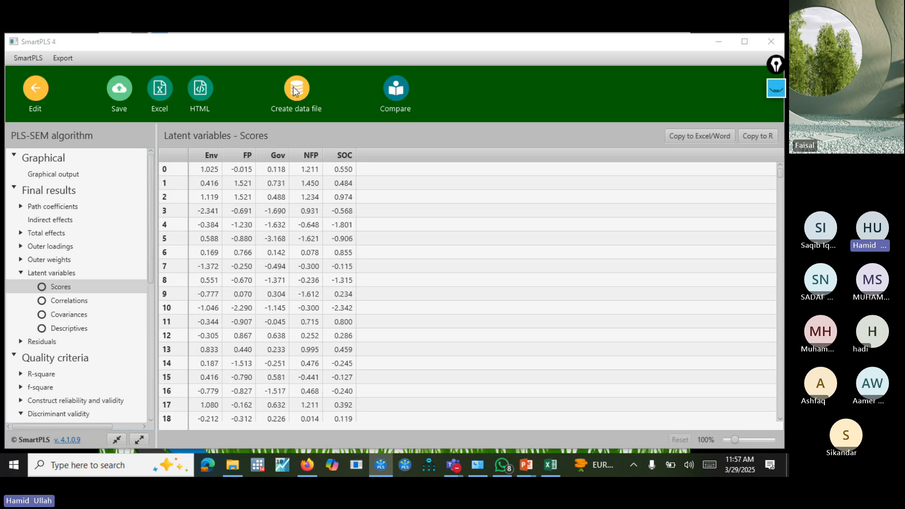
left_click(319, 226)
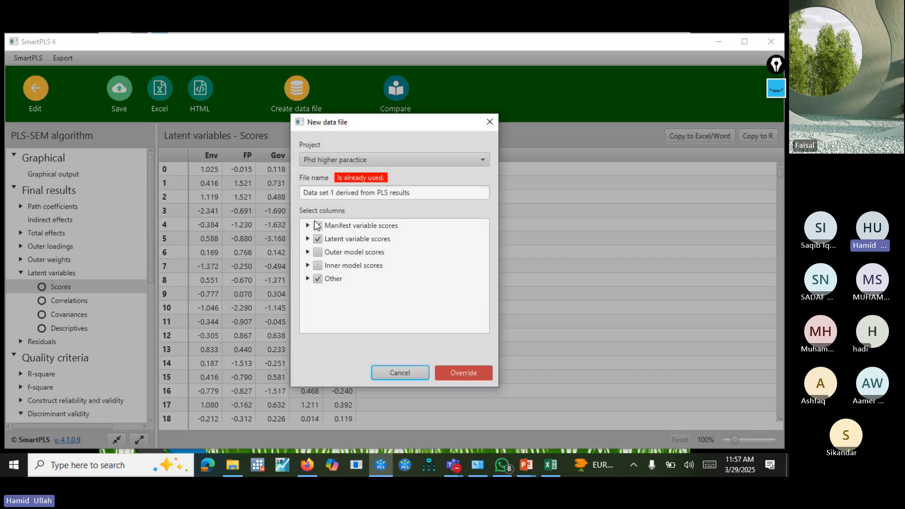
left_click(318, 224)
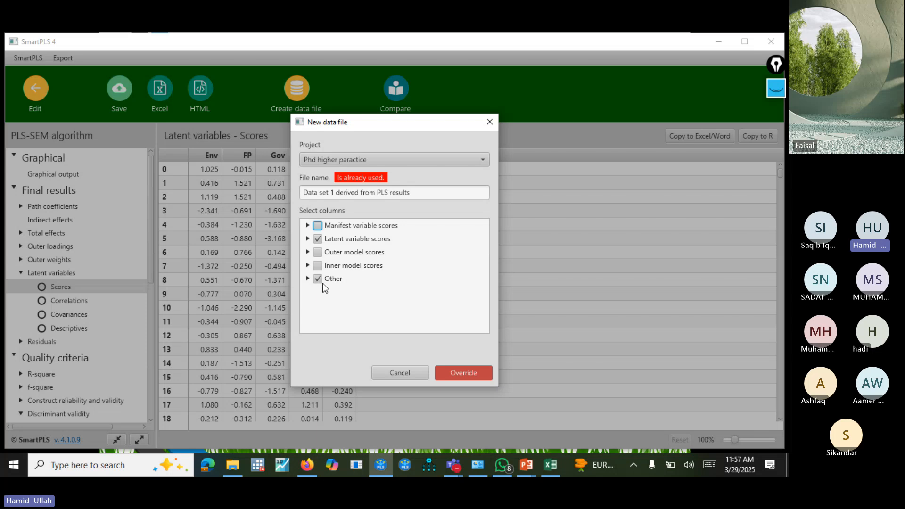
left_click(323, 281)
Step: Name the data file "Data set 2 derived from PLS results" and create it
left_click(424, 195)
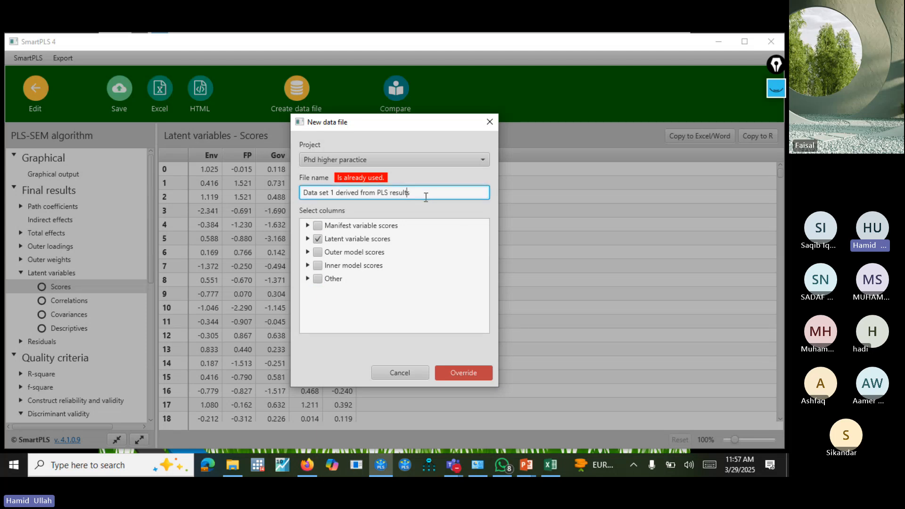
key("ctrl+Left")
key("ctrl+Left")
key("ctrl+Left")
key("BackSpace")
key("BackSpace")
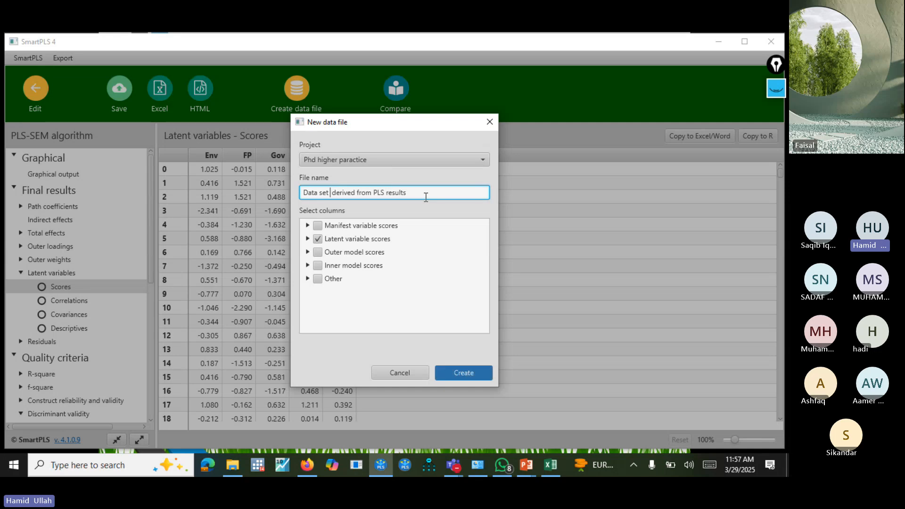
type("2")
left_click(467, 371)
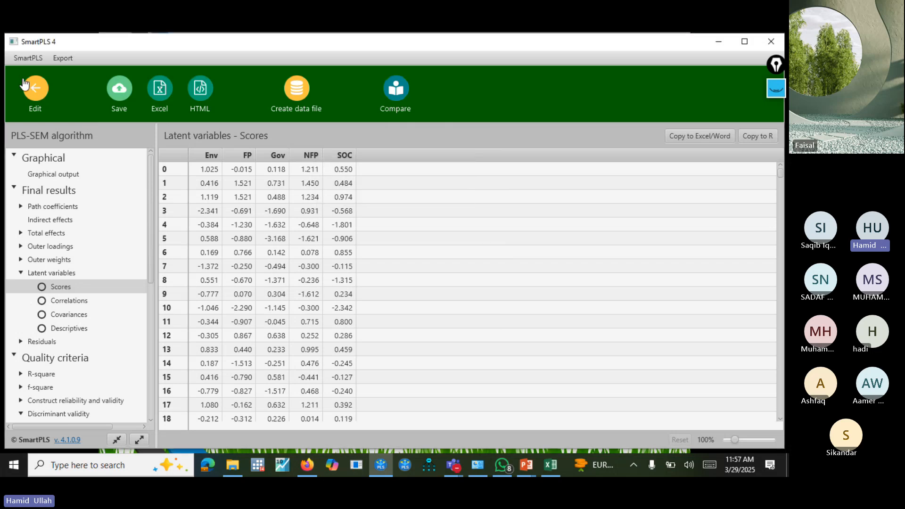
Step: Return to the workspace and start a new PLS-SEM model in the Phd higher paractice project from Data set 2 derived from PLS results
left_click(28, 90)
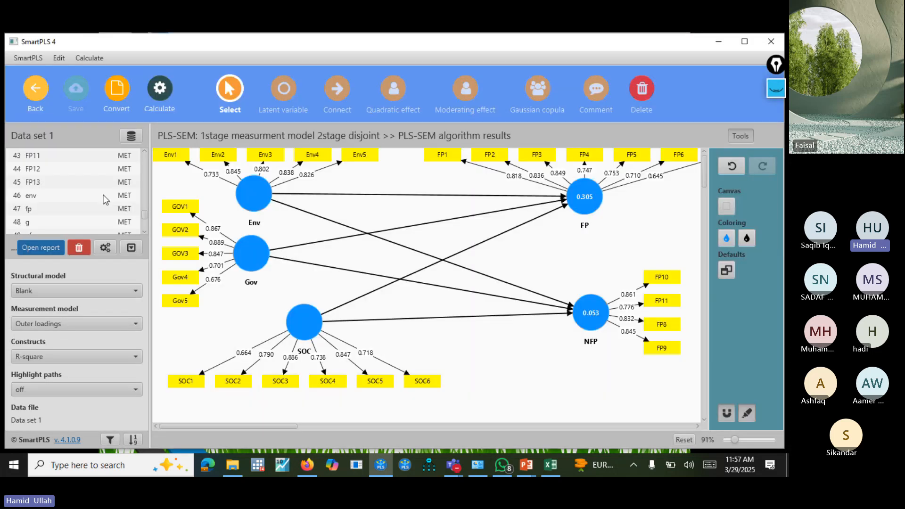
left_click(37, 91)
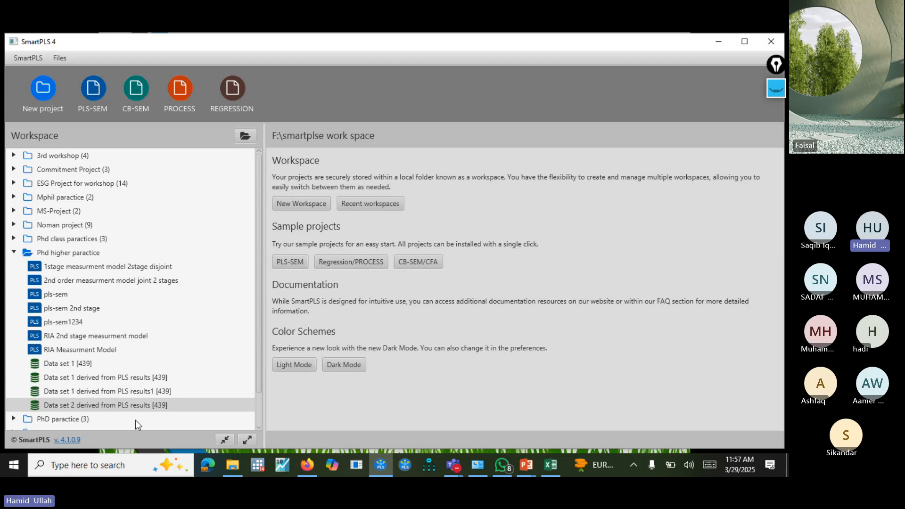
right_click(93, 406)
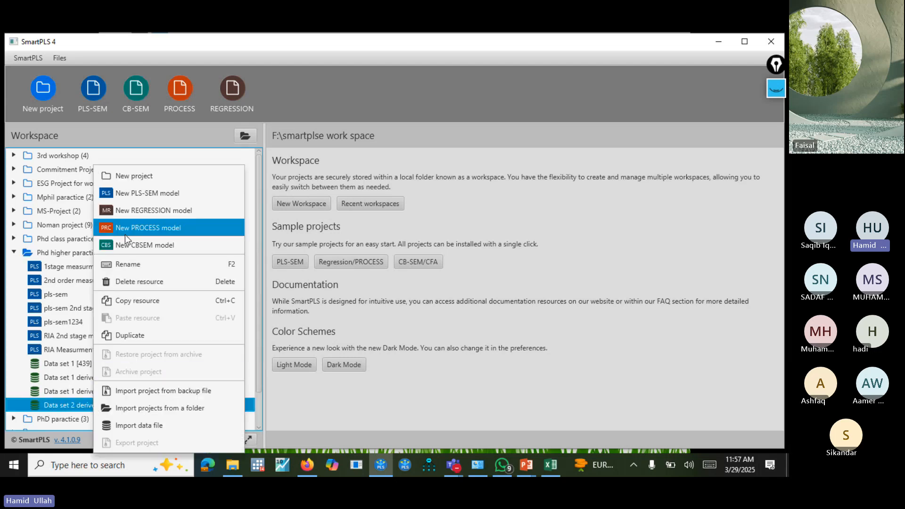
left_click(170, 194)
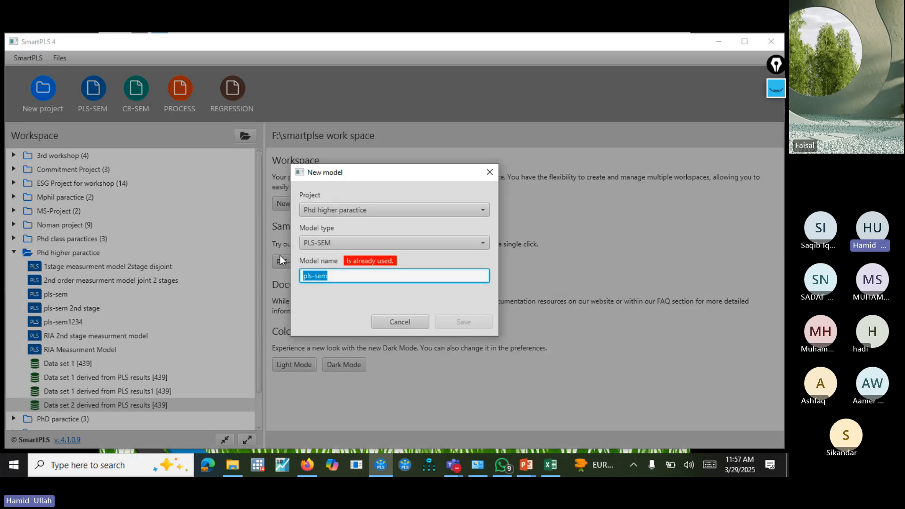
Step: Name the new model "2nd stage measurment model disjoint 2stage" and save it
left_click(359, 274)
type("measume")
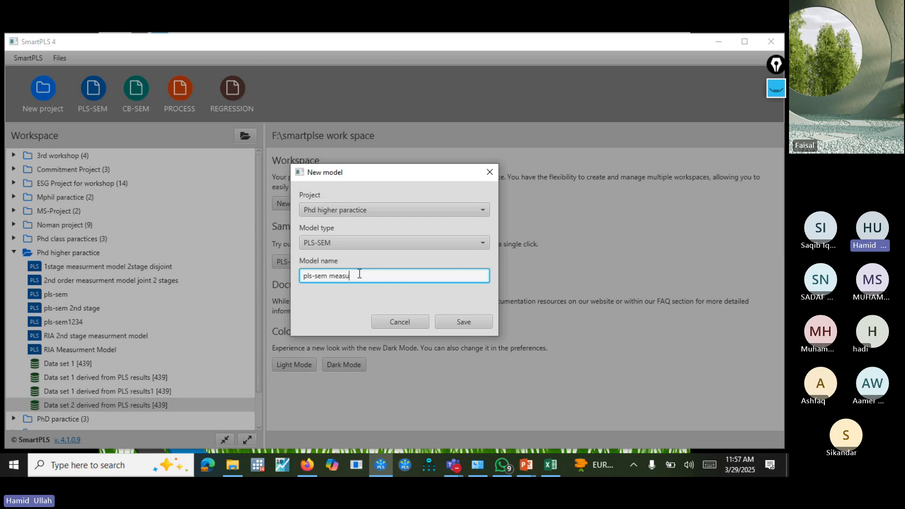
key("BackSpace")
key("BackSpace")
key("BackSpace")
key("BackSpace")
key("BackSpace")
key("BackSpace")
key("BackSpace")
key("BackSpace")
key("BackSpace")
key("BackSpace")
key("BackSpace")
key("BackSpace")
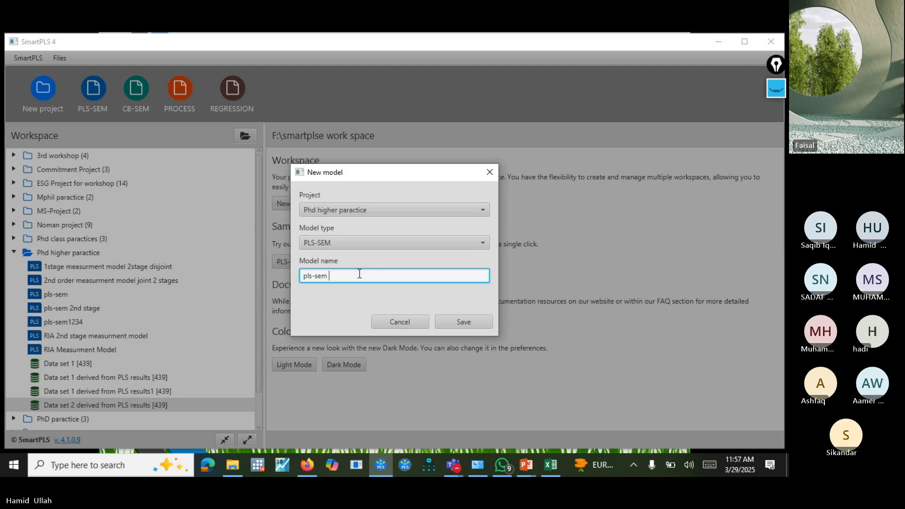
key("BackSpace")
key("BackSpace")
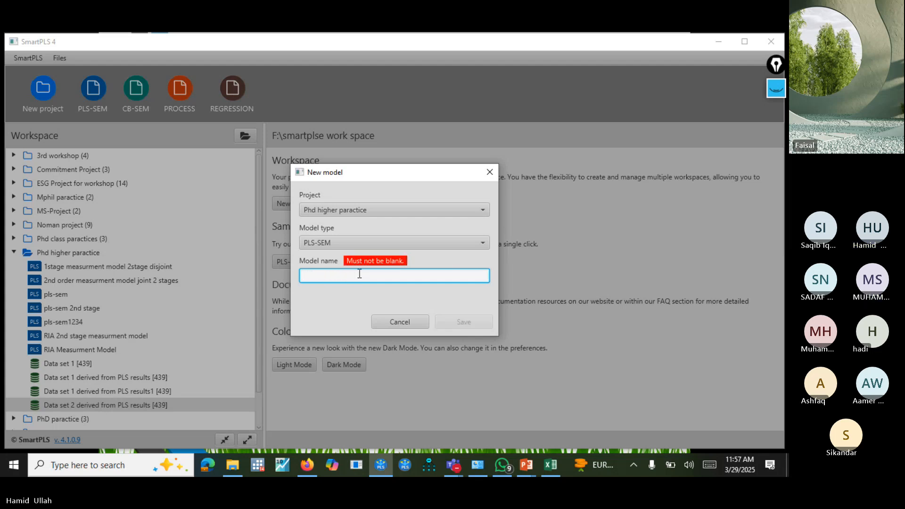
type("2nd stage ")
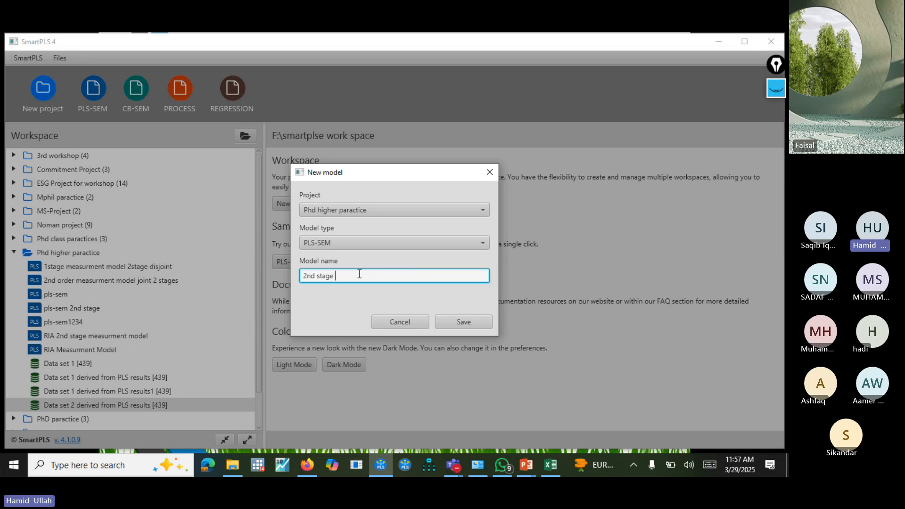
type("measurmen")
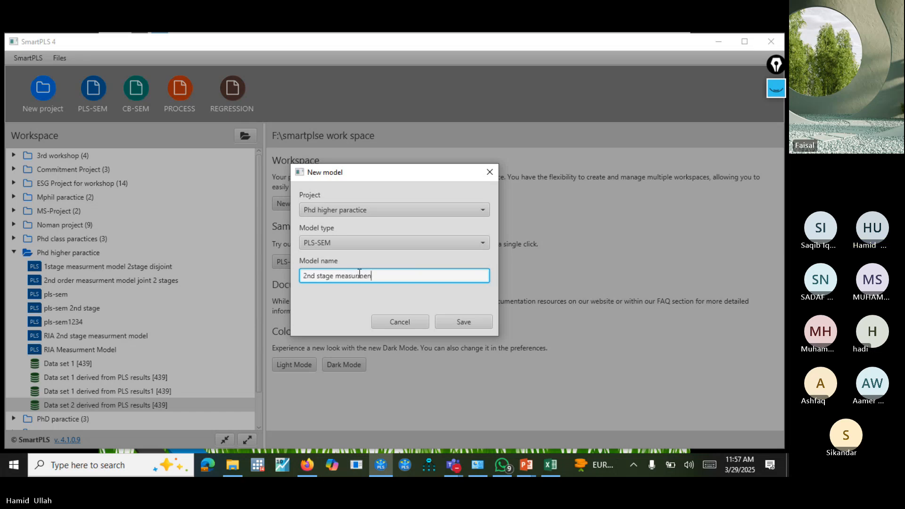
key("BackSpace")
key("BackSpace")
key("BackSpace")
key("BackSpace")
type("rment mode")
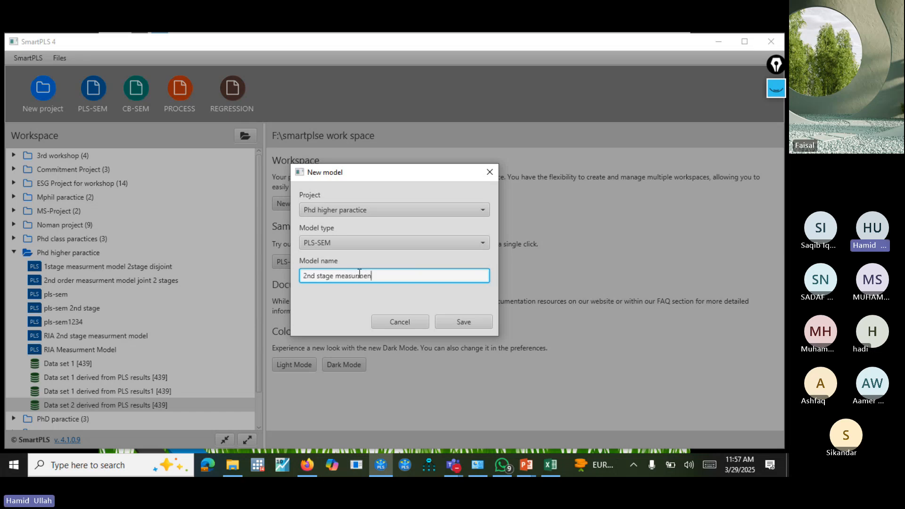
type("l dishj")
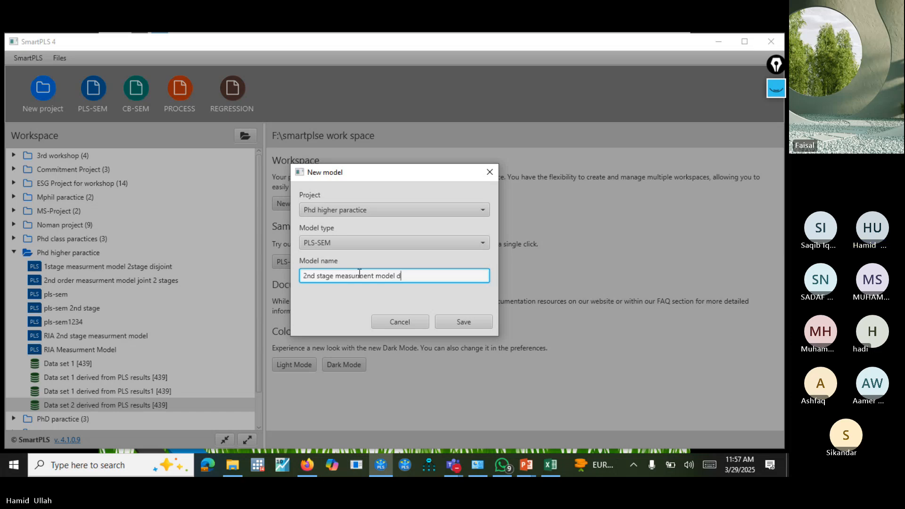
key("BackSpace")
type("joint 2stage")
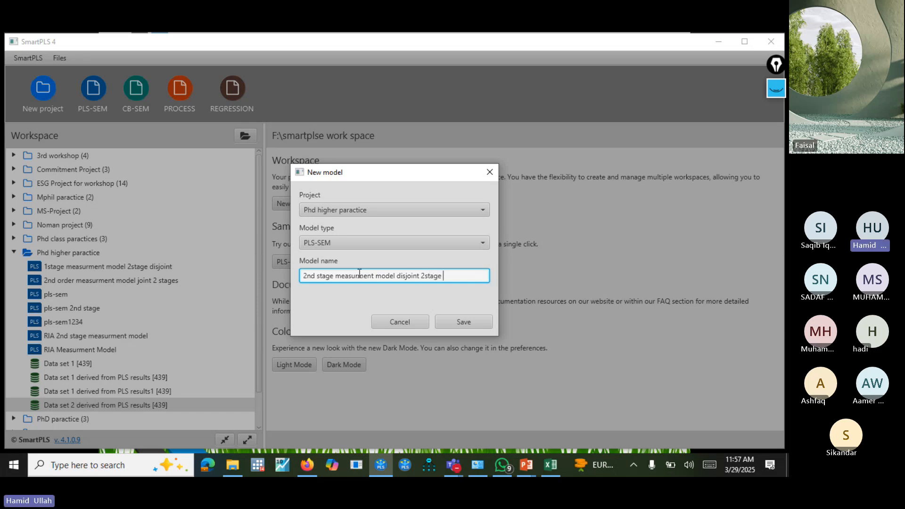
left_click(465, 324)
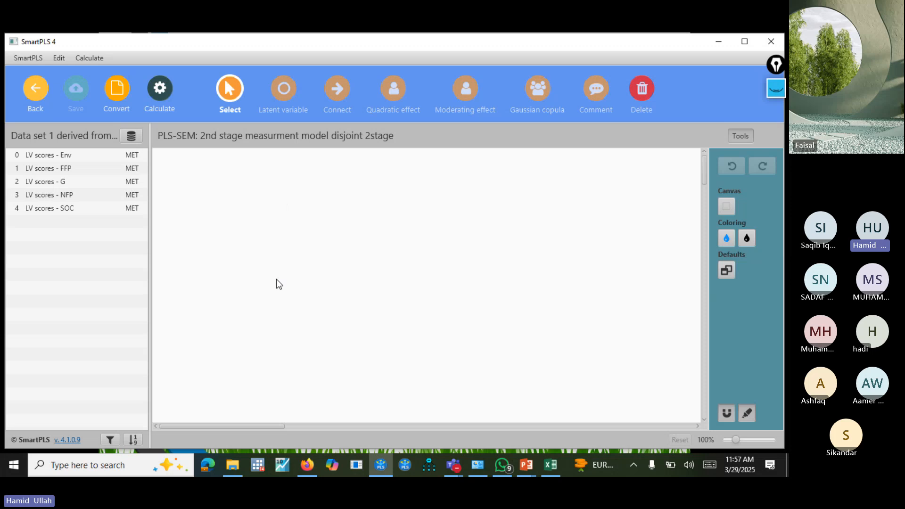
Step: Add a construct to the canvas with the LV scores of Env, G and SOC as its indicators
left_click(132, 136)
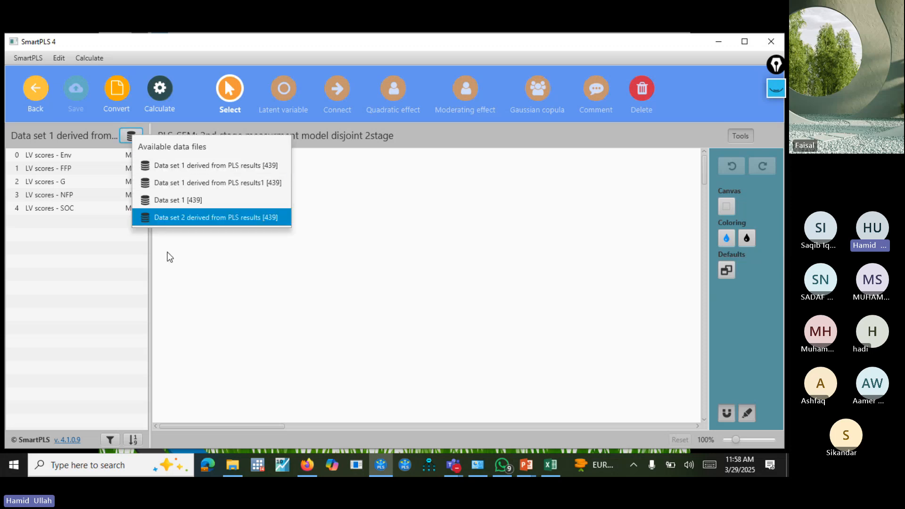
left_click(412, 255)
left_click(82, 157)
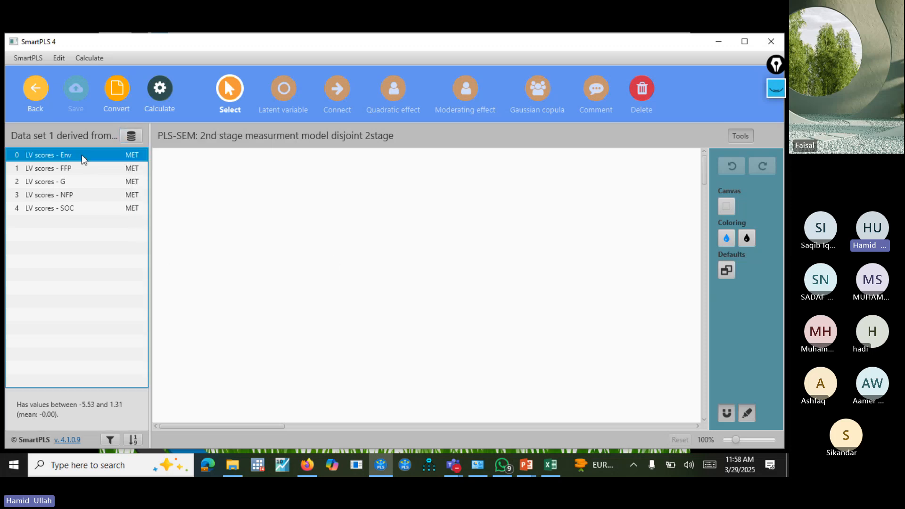
left_click(111, 182, "ctrl")
left_click(93, 208, "ctrl")
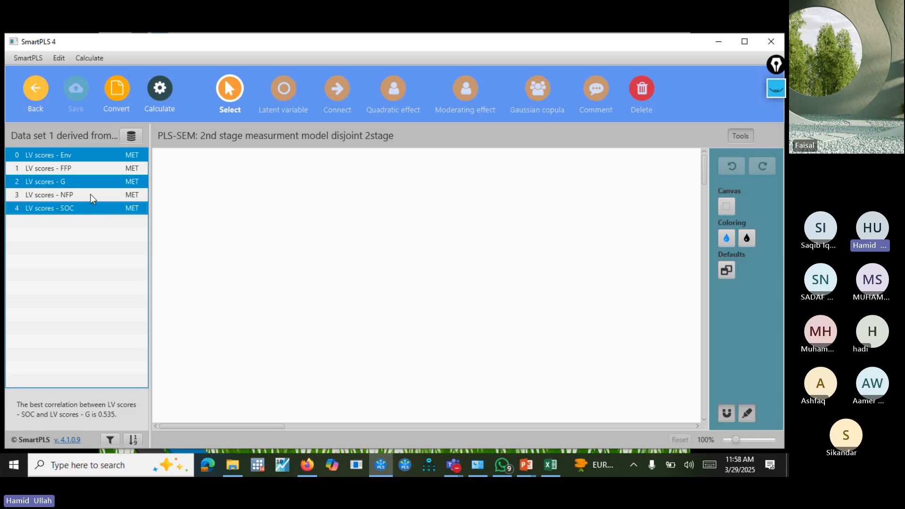
left_click_drag(91, 180, 314, 236)
key("Return")
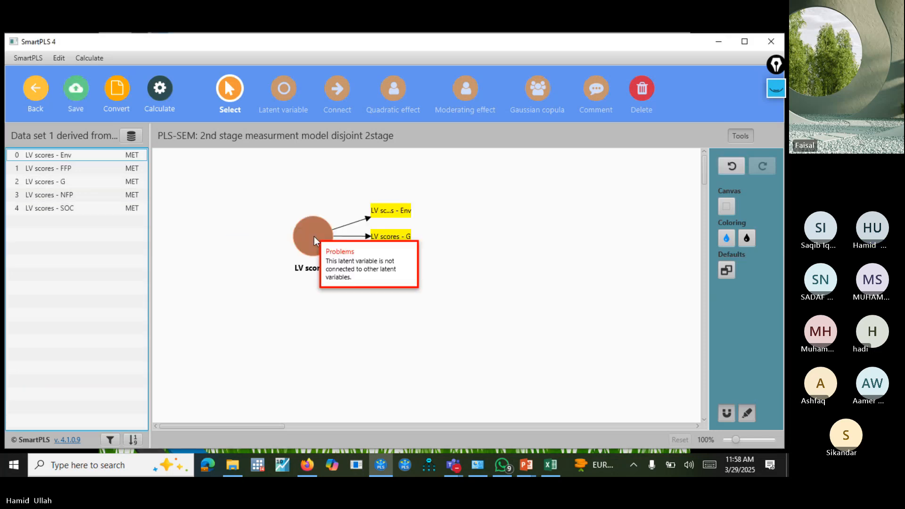
Step: Add a second construct beside the first with the LV scores of FFP and NFP as its indicators
left_click(104, 170)
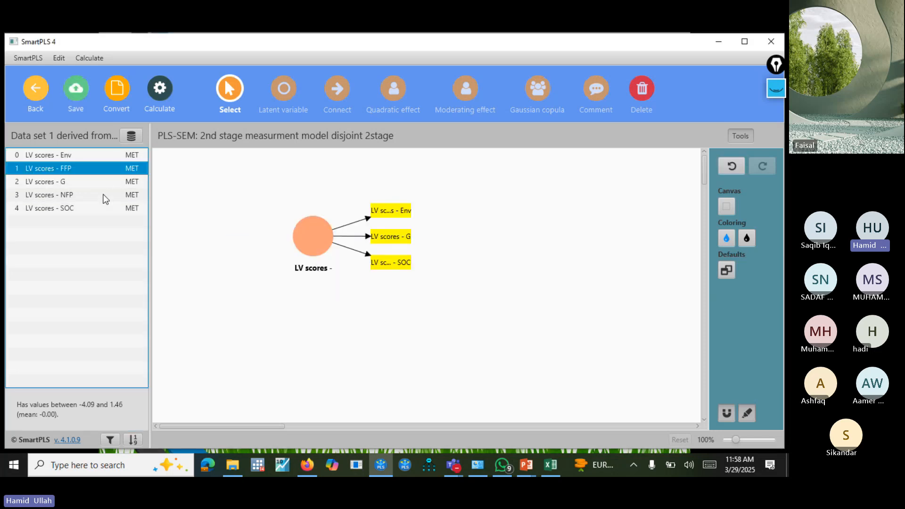
left_click(86, 197, "ctrl")
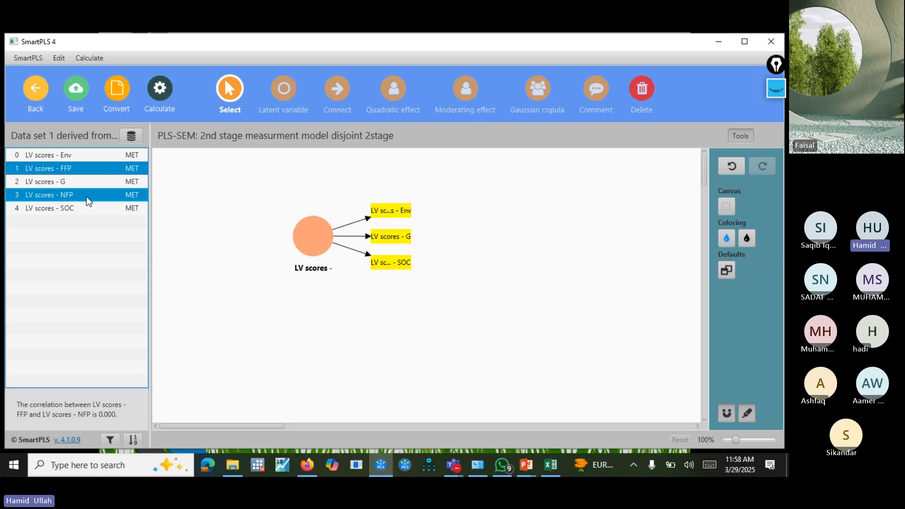
left_click_drag(86, 196, 537, 241)
key("Return")
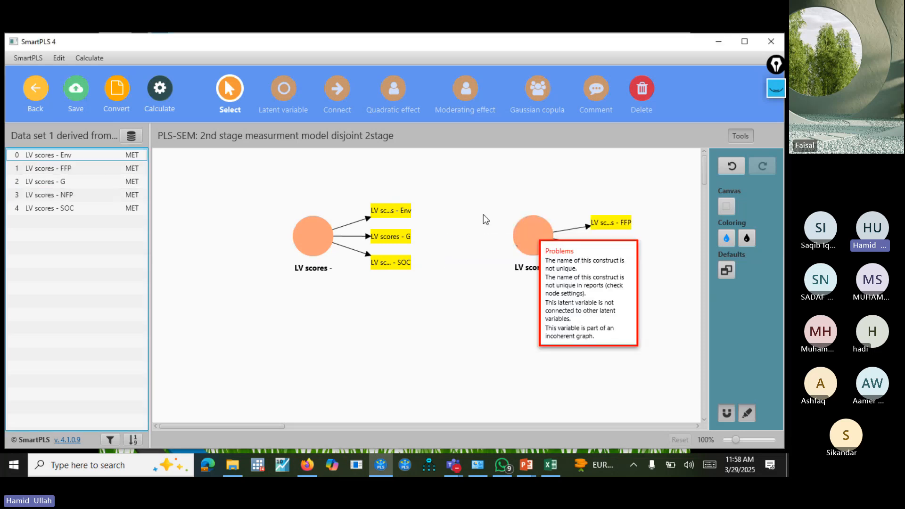
Step: Align the first construct's indicators to its left and connect it with a path to the FFP and NFP construct
left_click(311, 245)
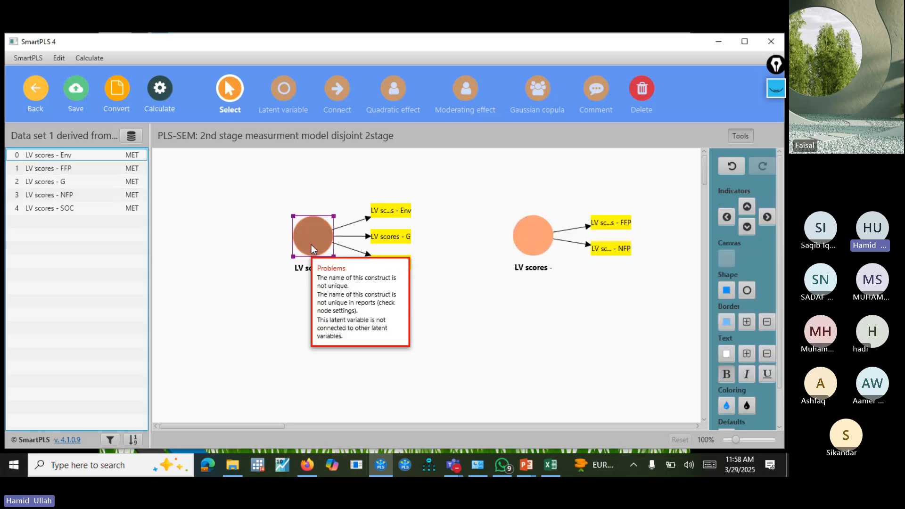
left_click(726, 217)
left_click(537, 238)
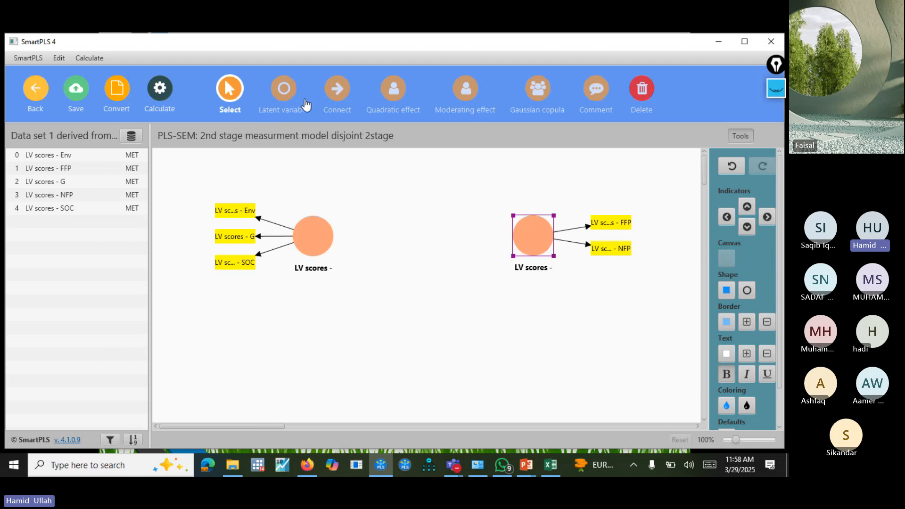
left_click(336, 90)
left_click(329, 242)
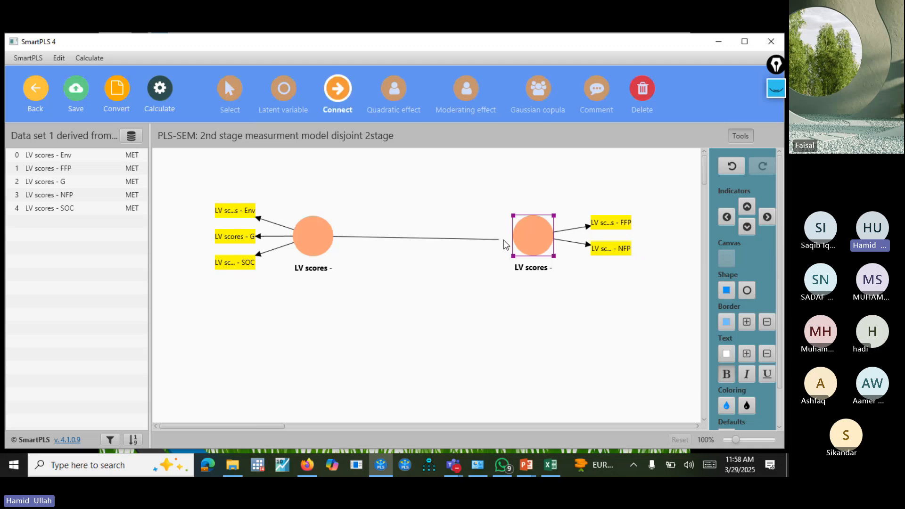
left_click(522, 237)
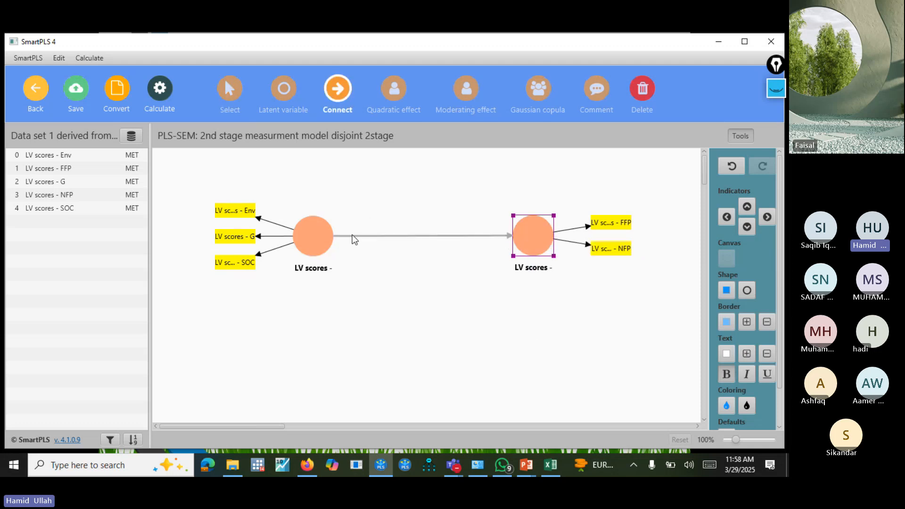
Step: Rename the construct measured by the FFP and NFP scores as ESG
right_click(314, 235)
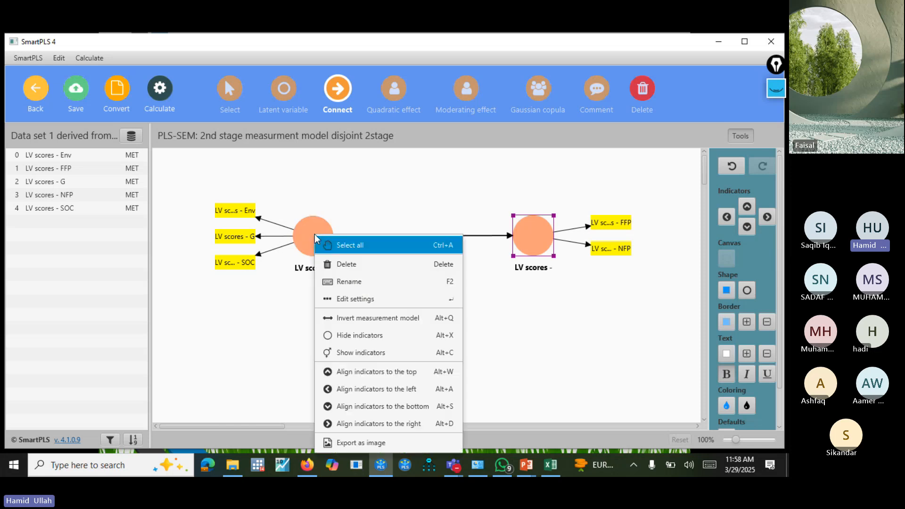
left_click(387, 299)
key("ctrl+a")
key("BackSpace")
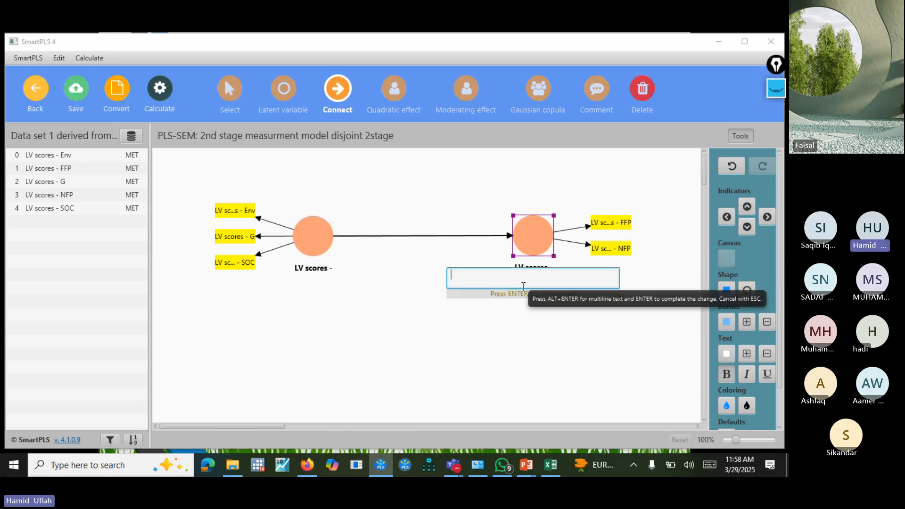
type("ESG")
key("Return")
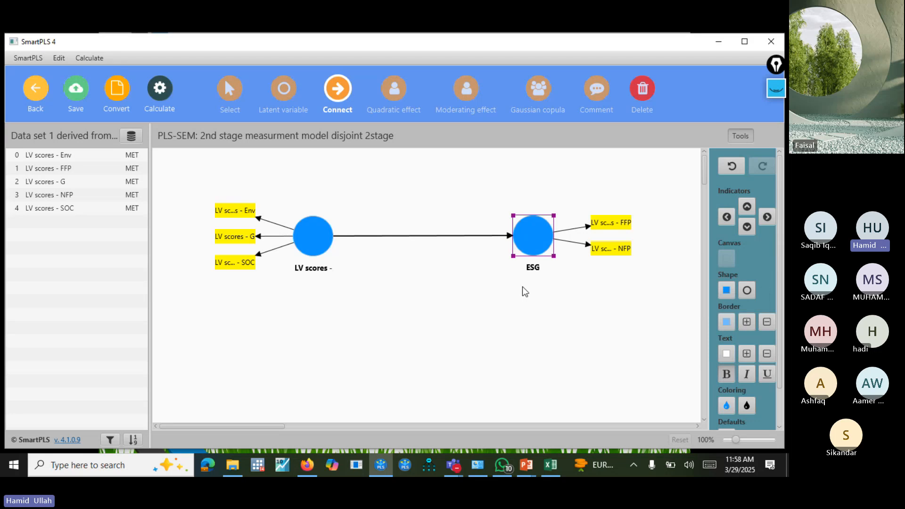
Step: Rename the construct measured by the FFP and NFP scores as Firm Performance
right_click(532, 235)
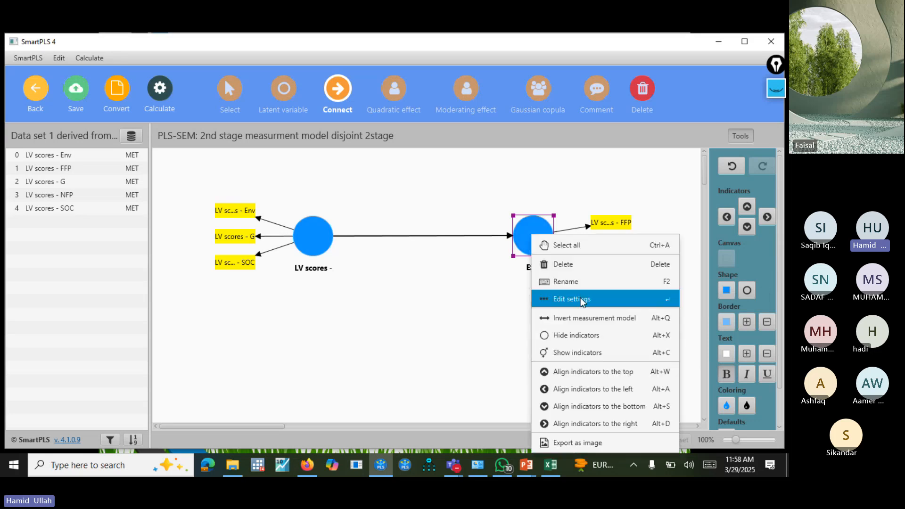
left_click(580, 289)
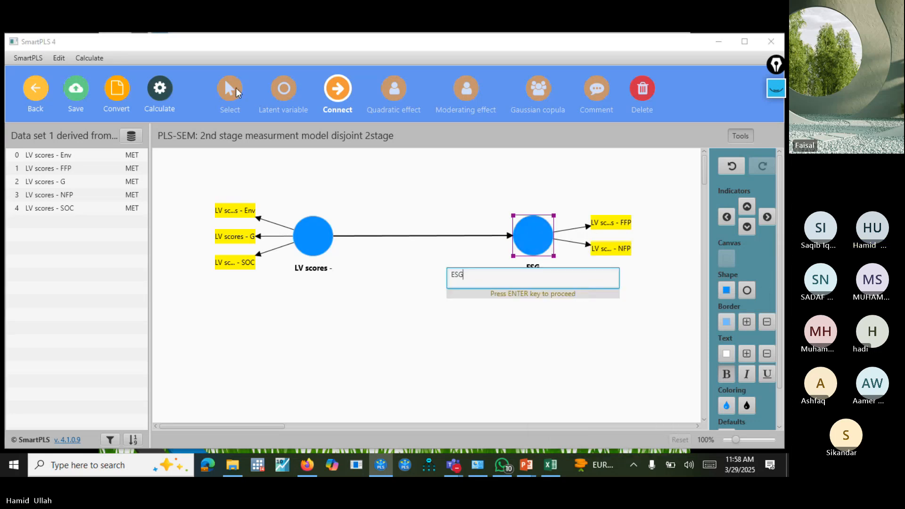
key("Return")
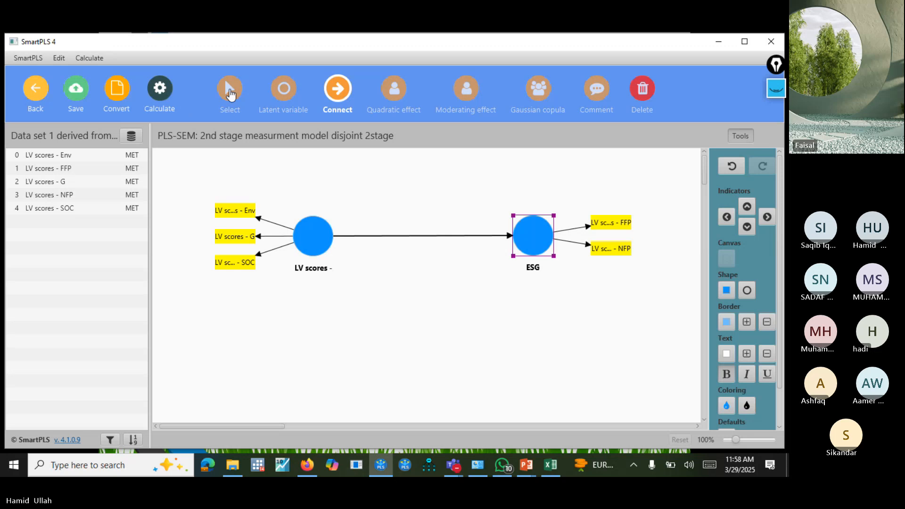
left_click(230, 88)
right_click(532, 241)
left_click(548, 289)
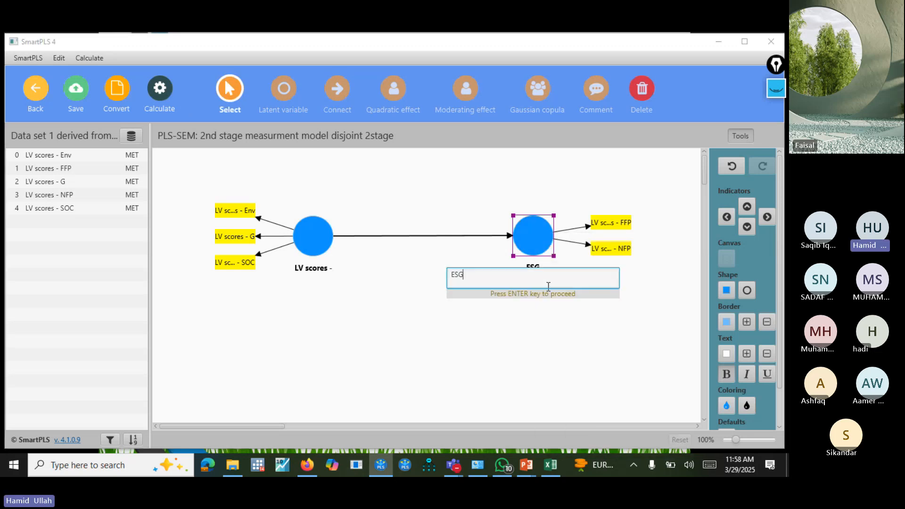
key("BackSpace")
key("BackSpace")
key("BackSpace")
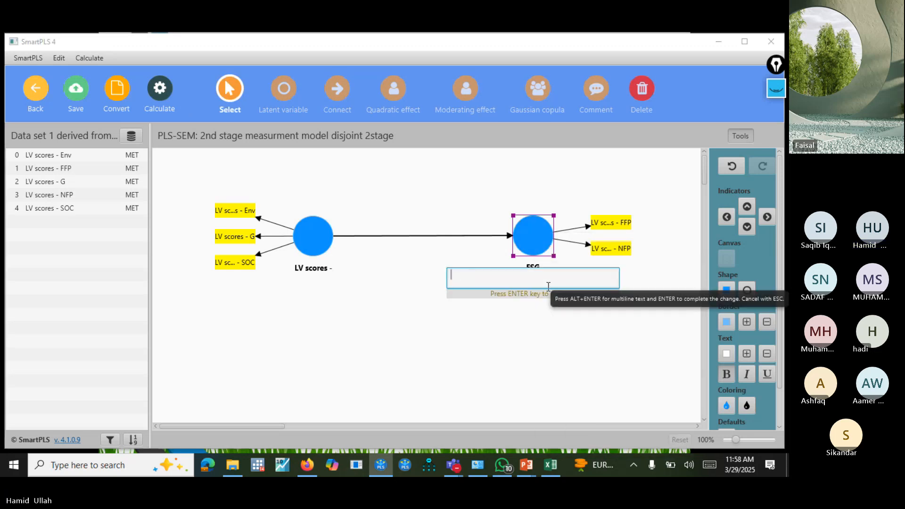
type("Firm Performance")
key("Return")
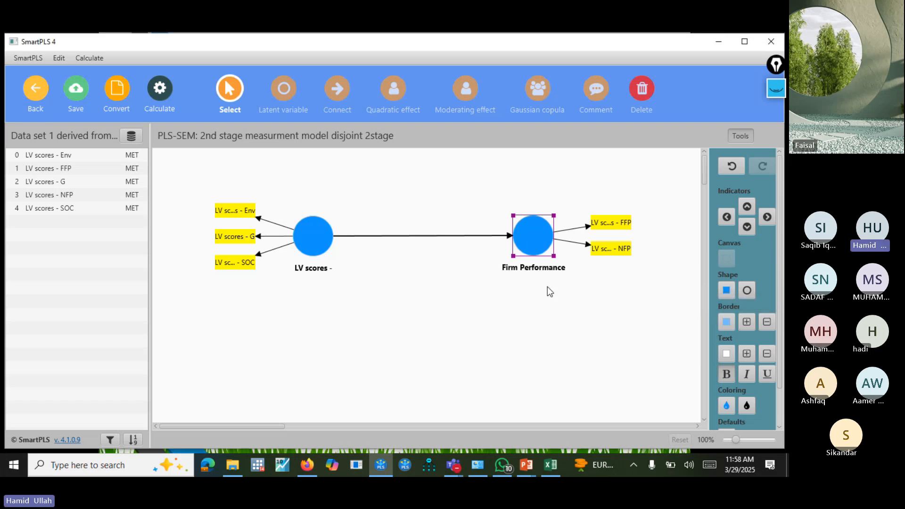
Step: Rename the construct measured by the Env, G and SOC scores as ESg
right_click(317, 236)
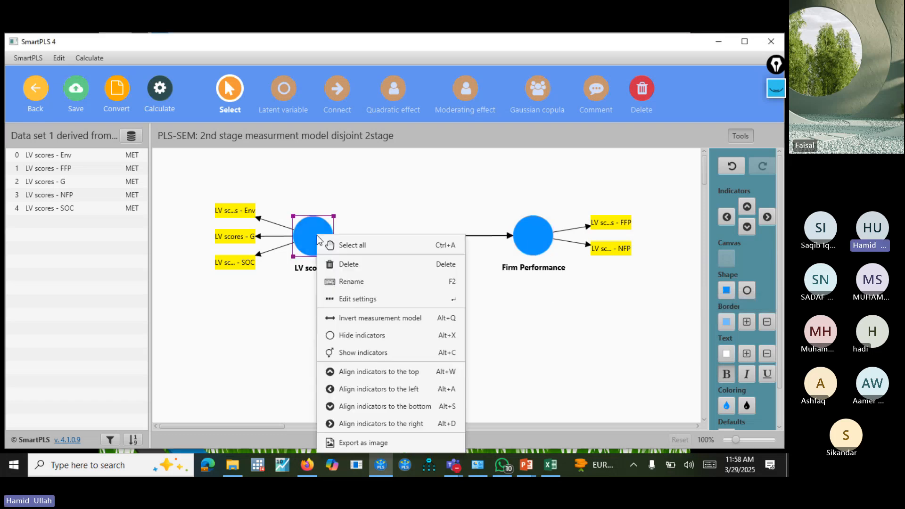
left_click(371, 281)
key("BackSpace")
key("BackSpace")
key("BackSpace")
key("BackSpace")
key("BackSpace")
key("BackSpace")
key("BackSpace")
key("BackSpace")
key("BackSpace")
key("BackSpace")
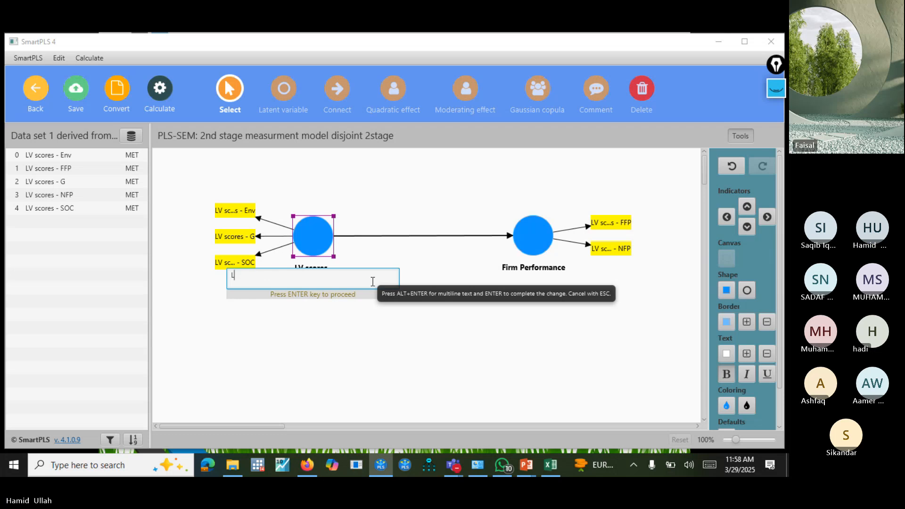
type("ESg")
key("Return")
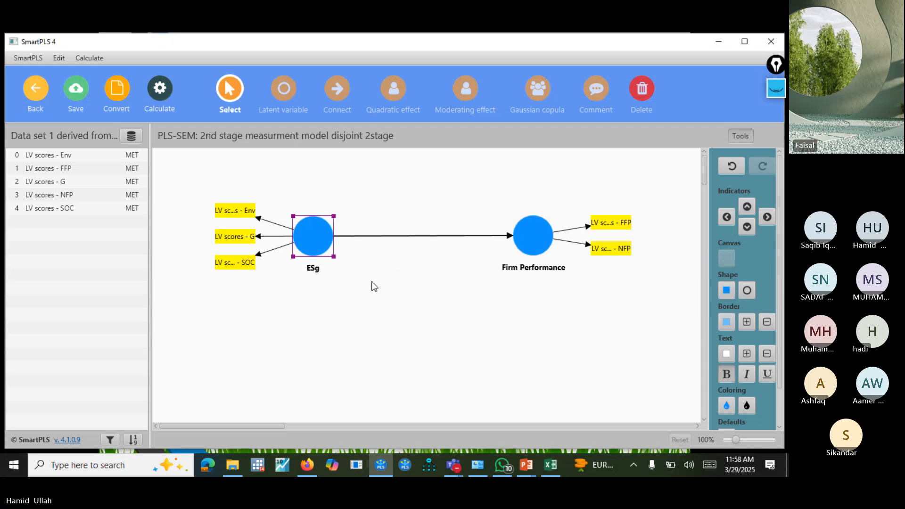
Step: Shorten the label of the LV scores - Env indicator to Env
left_click(234, 211)
right_click(234, 210)
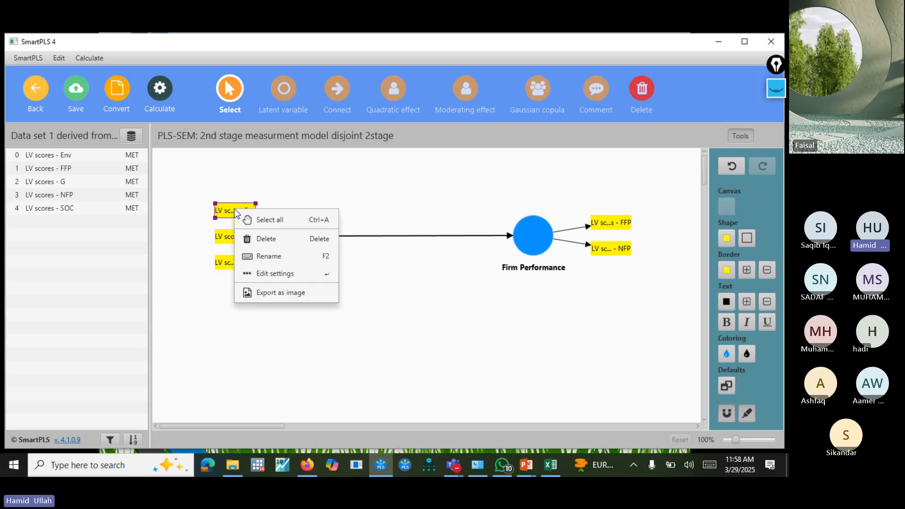
left_click(293, 256)
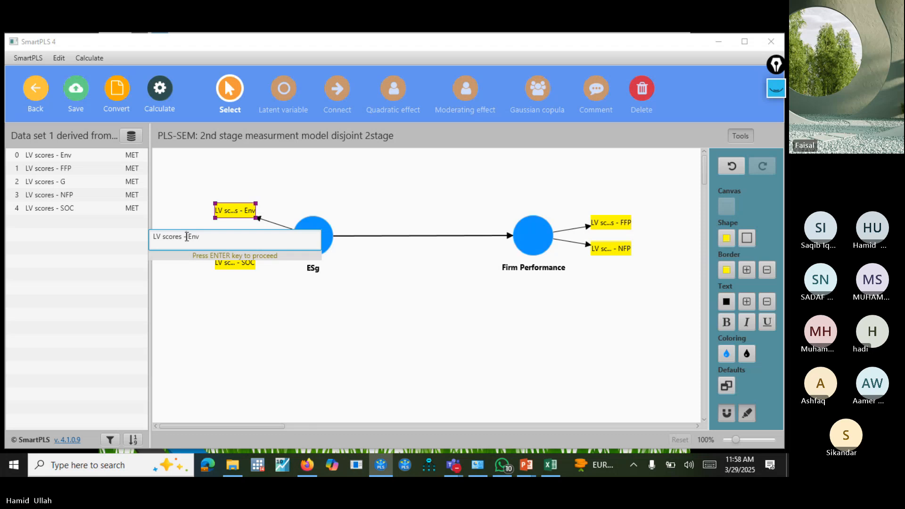
key("BackSpace")
key("BackSpace")
key("BackSpace")
key("BackSpace")
key("BackSpace")
key("BackSpace")
key("BackSpace")
key("BackSpace")
key("BackSpace")
key("BackSpace")
key("BackSpace")
key("BackSpace")
key("Return")
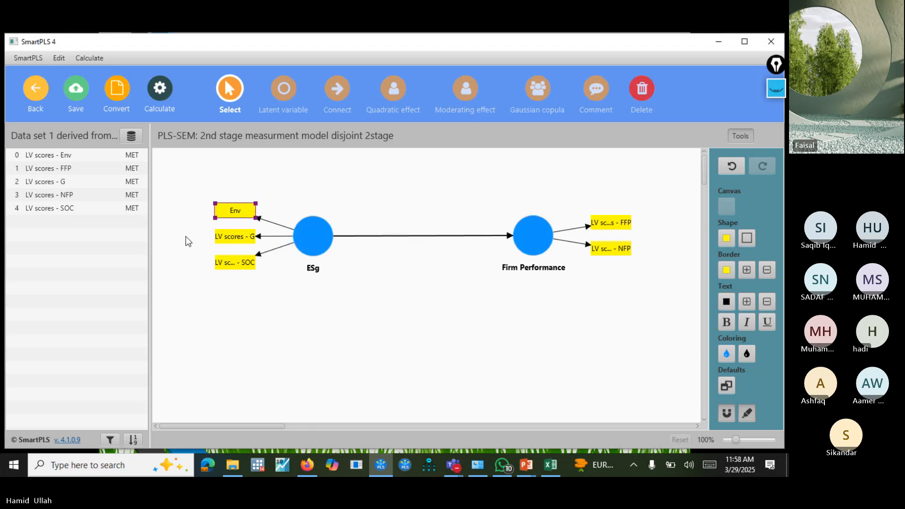
Step: Rename the LV scores - G indicator as Gov
left_click(245, 237)
right_click(249, 239)
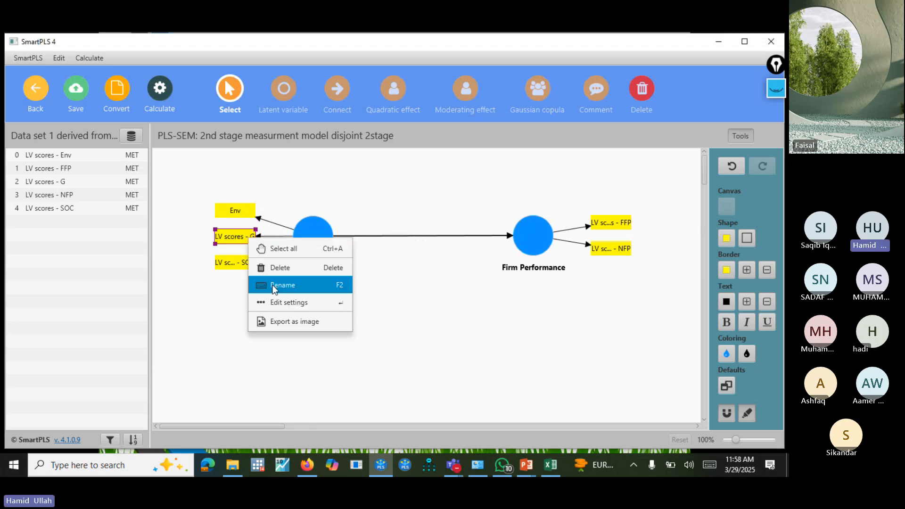
left_click(274, 285)
left_click(190, 263)
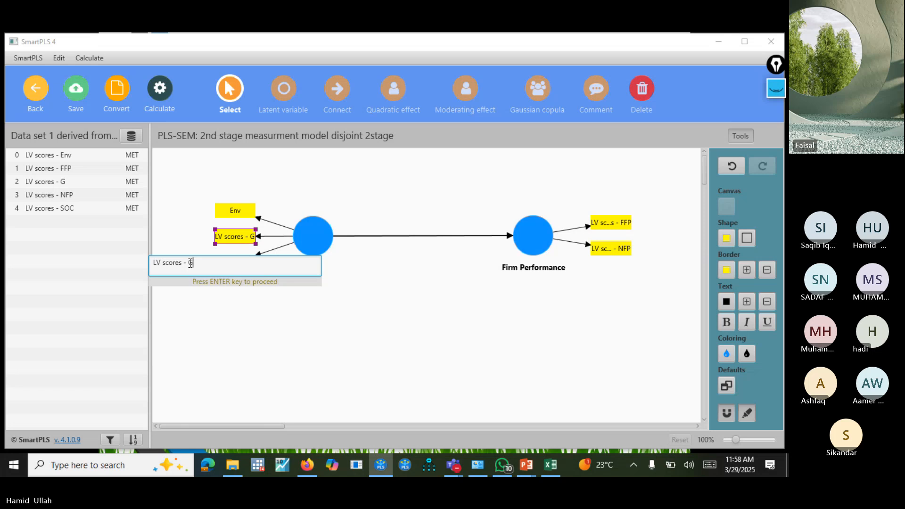
key("BackSpace")
key("BackSpace")
key("BackSpace")
key("BackSpace")
key("BackSpace")
key("BackSpace")
key("BackSpace")
key("BackSpace")
key("BackSpace")
key("BackSpace")
key("BackSpace")
key("BackSpace")
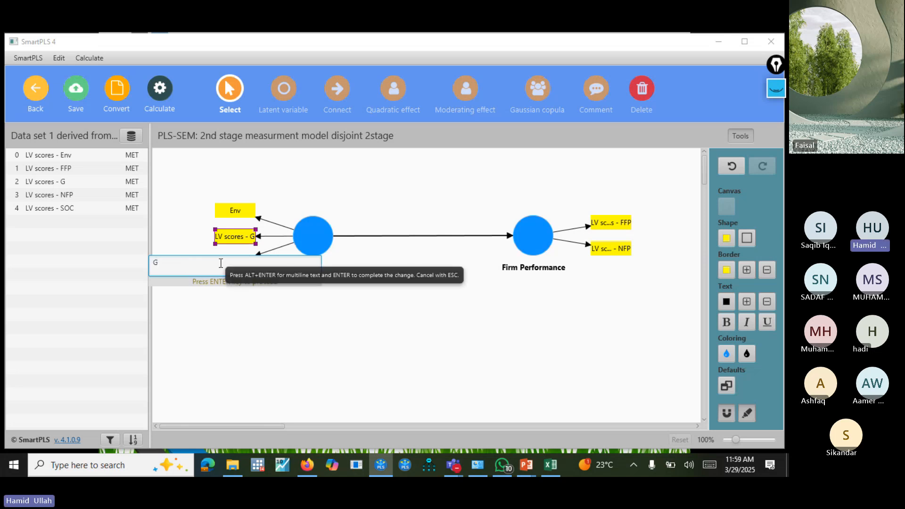
type("ov")
key("Return")
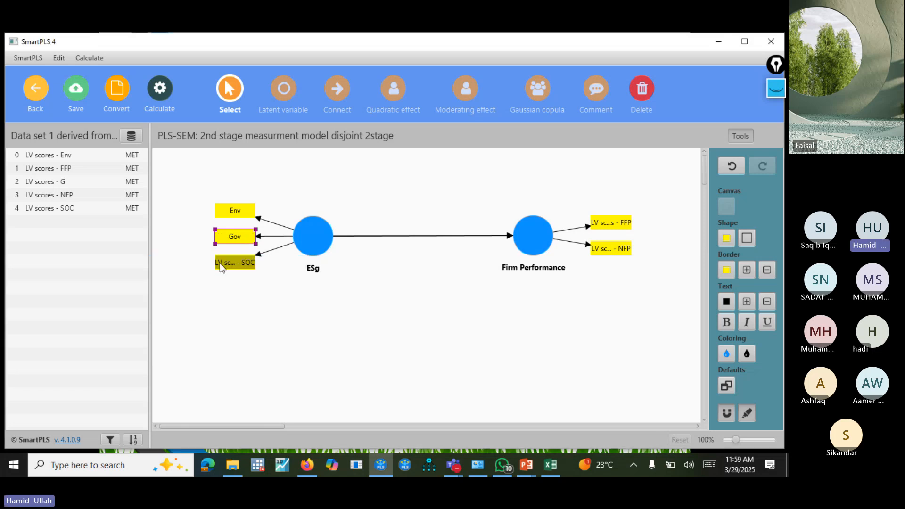
Step: Shorten the label of the LV scores - SOC indicator to SOC
left_click(251, 266)
right_click(253, 267)
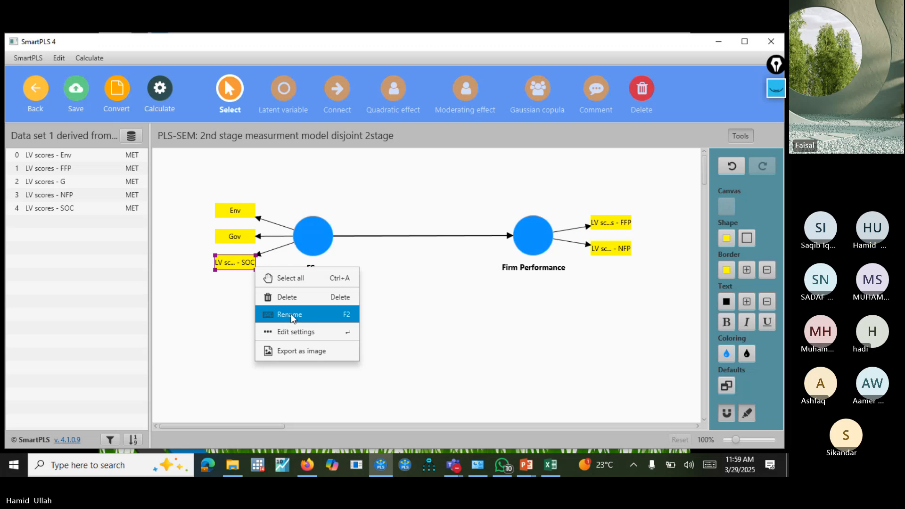
left_click(282, 313)
left_click(188, 290)
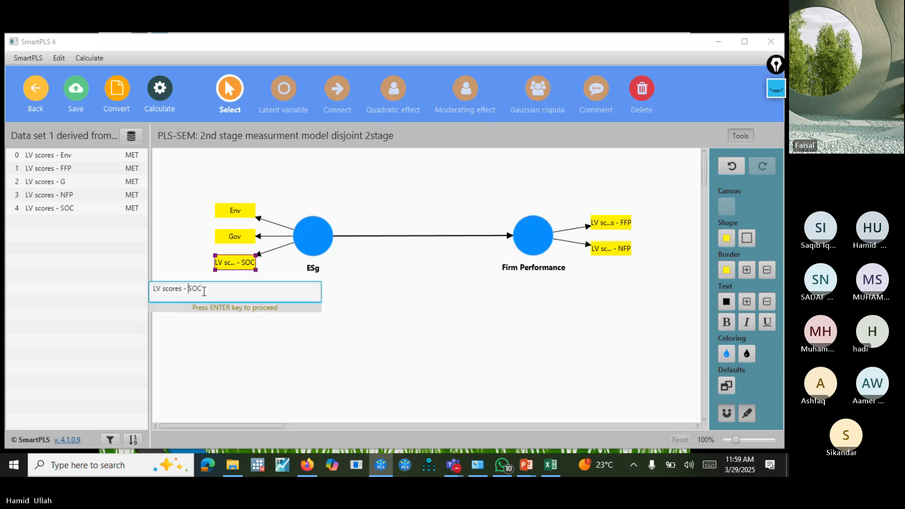
key("BackSpace")
key("BackSpace")
key("BackSpace")
key("BackSpace")
key("BackSpace")
key("BackSpace")
key("BackSpace")
key("BackSpace")
key("BackSpace")
key("BackSpace")
key("BackSpace")
key("BackSpace")
key("Return")
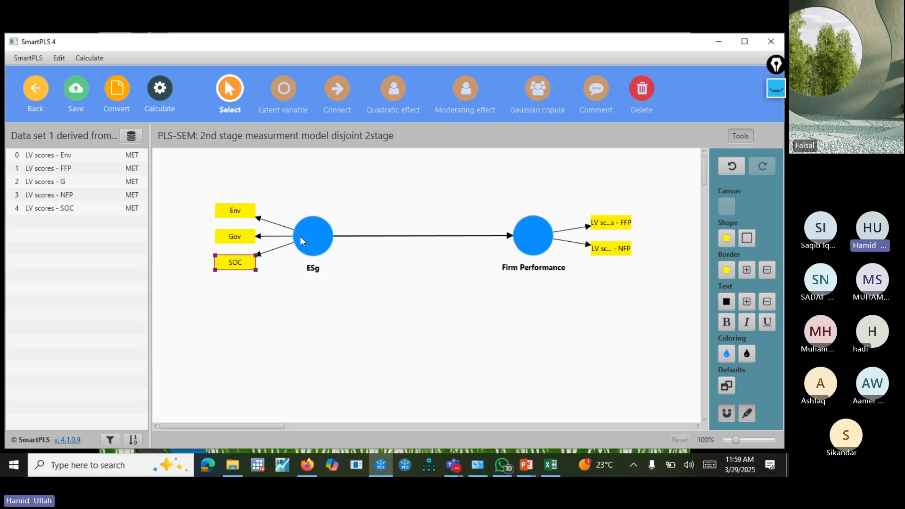
left_click(323, 388)
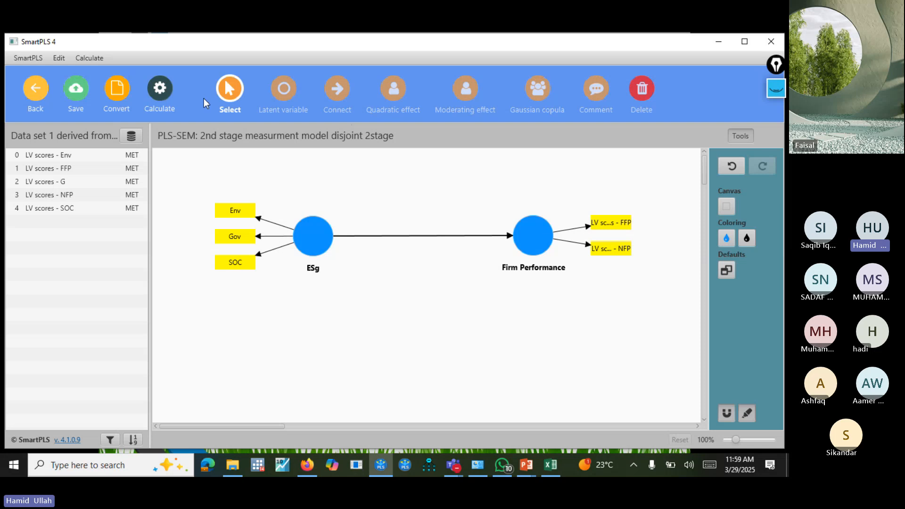
left_click(164, 92)
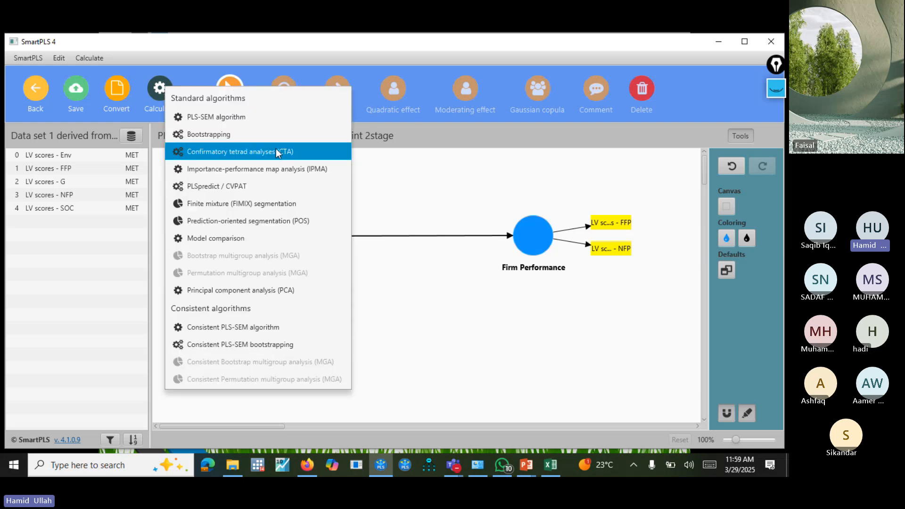
left_click(270, 118)
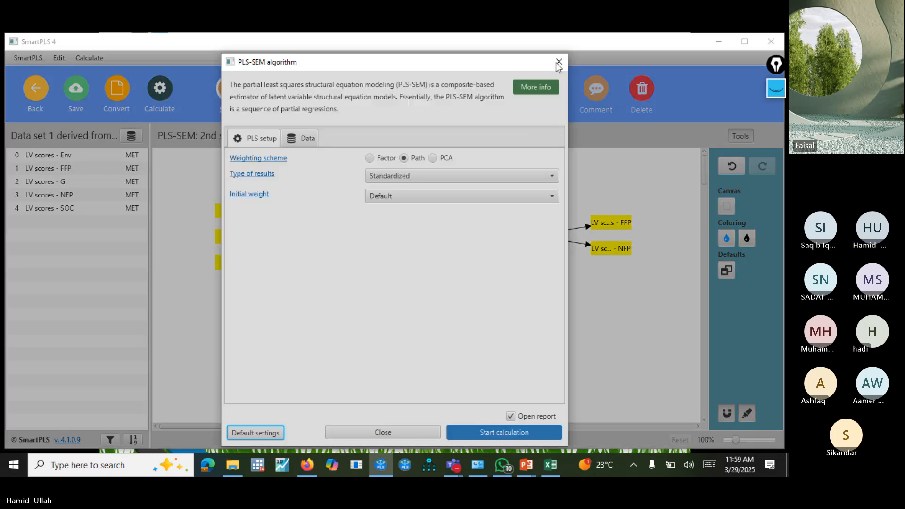
left_click(558, 62)
left_click(313, 236)
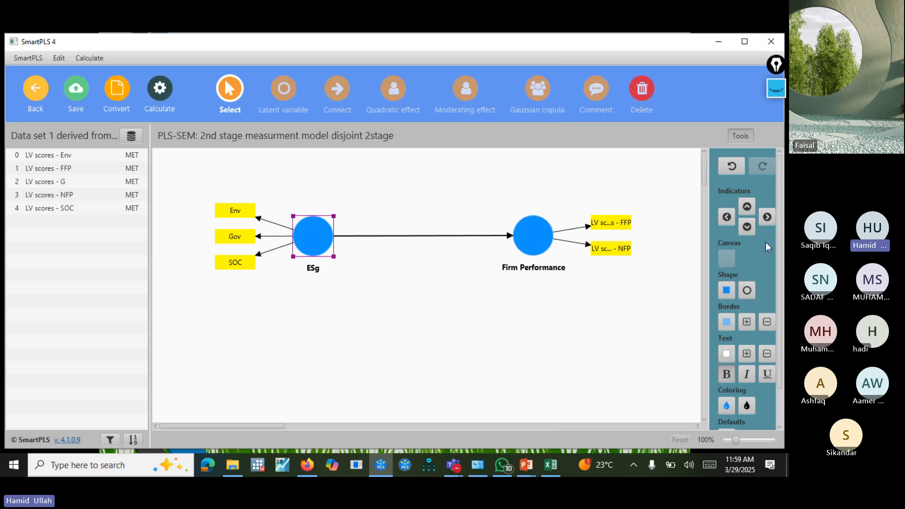
left_click(767, 217)
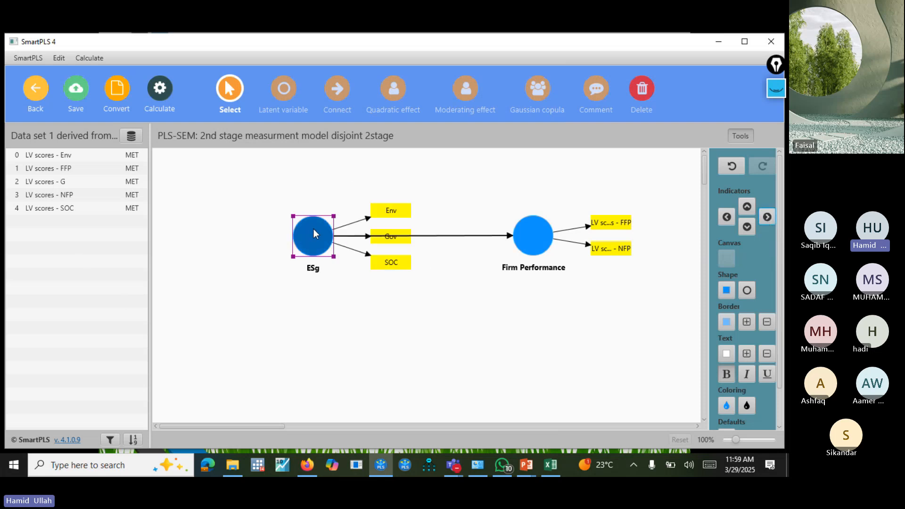
left_click(727, 217)
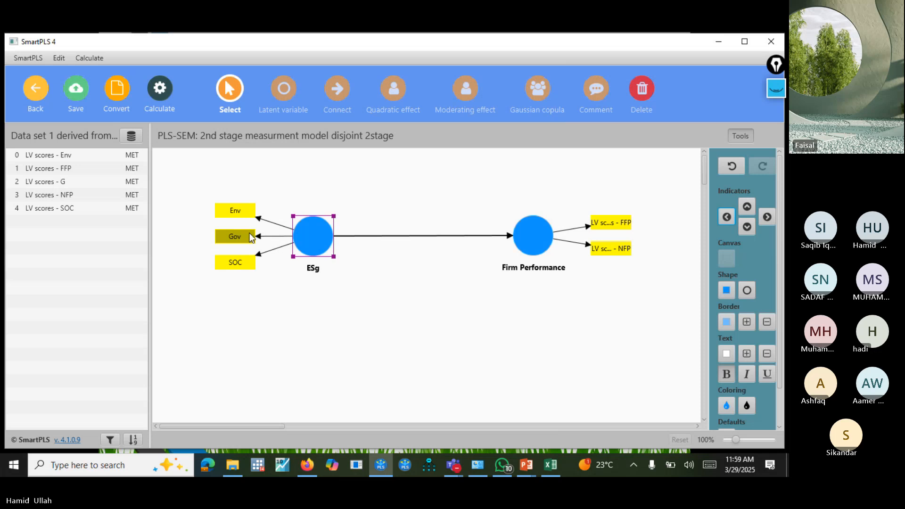
Step: Invert the measurement model of the ESg construct so its indicators point towards it
right_click(312, 238)
left_click(392, 317)
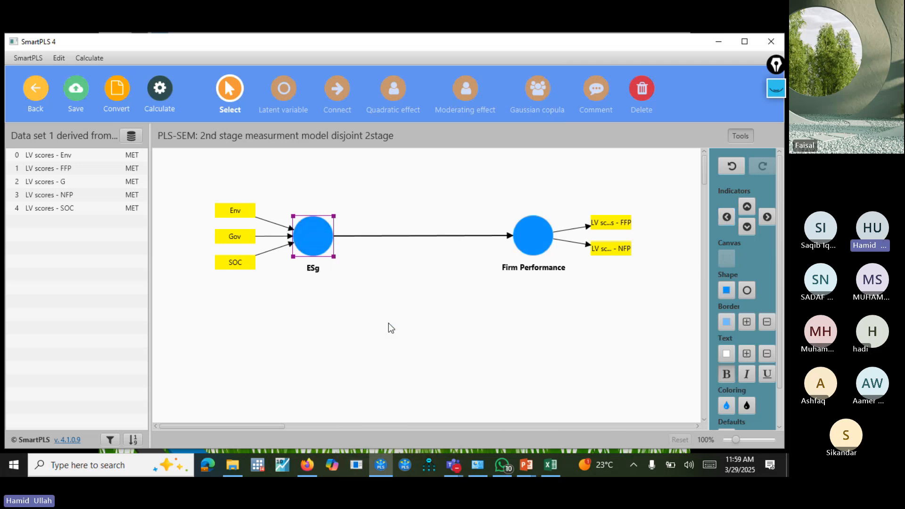
left_click(389, 324)
left_click(171, 99)
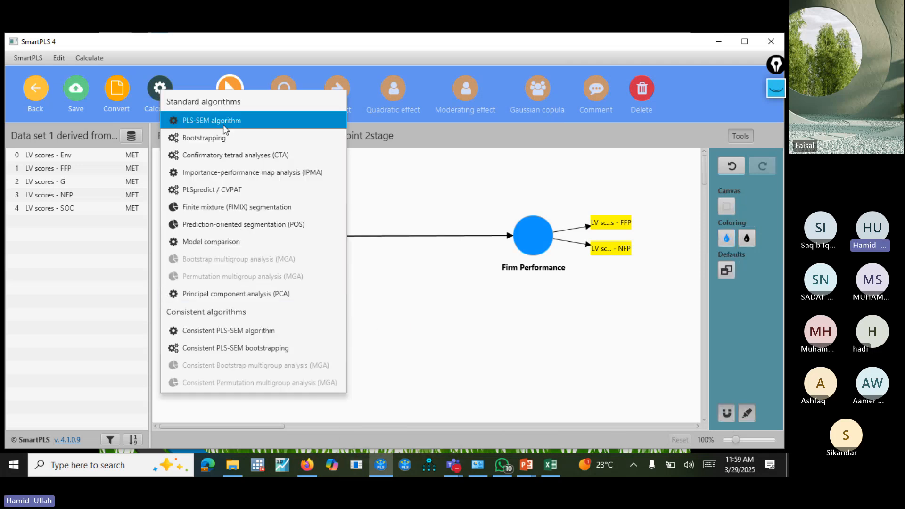
left_click(227, 136)
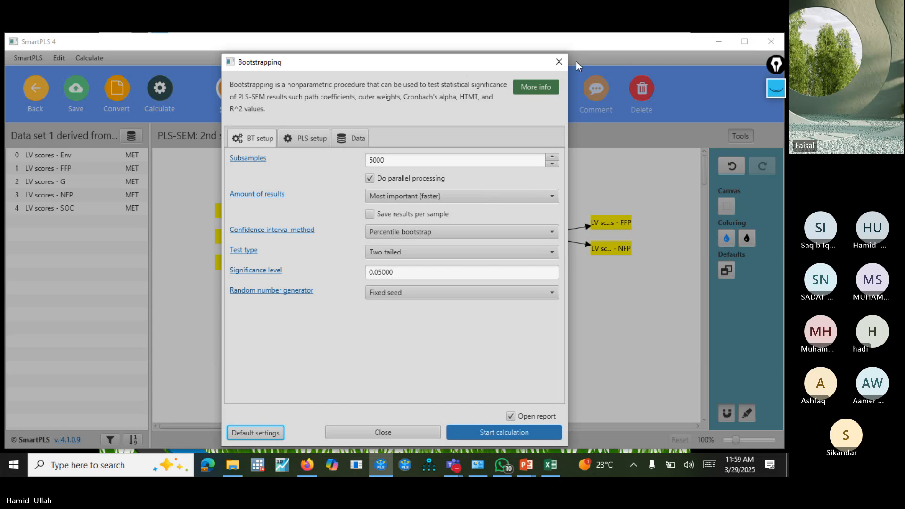
left_click(560, 61)
Step: Run the PLS-SEM algorithm on the second-stage model with the Factor weighting scheme
left_click(163, 93)
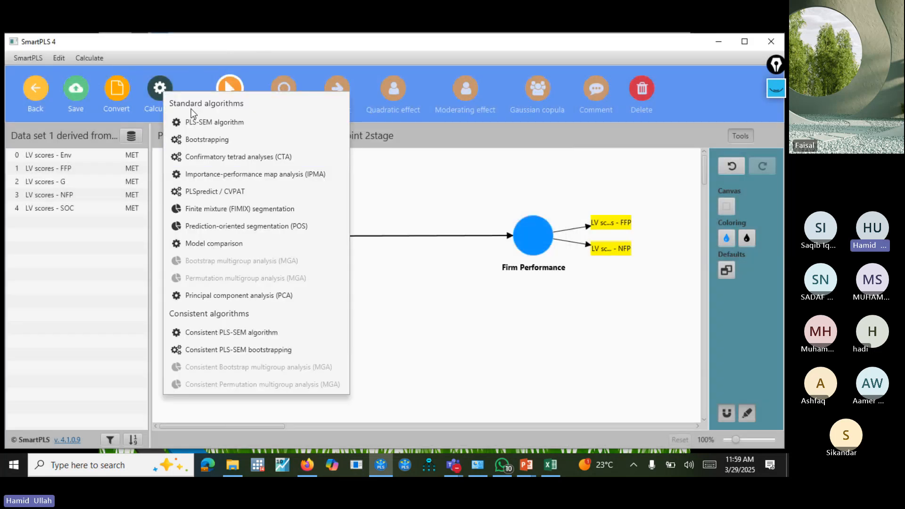
left_click(203, 120)
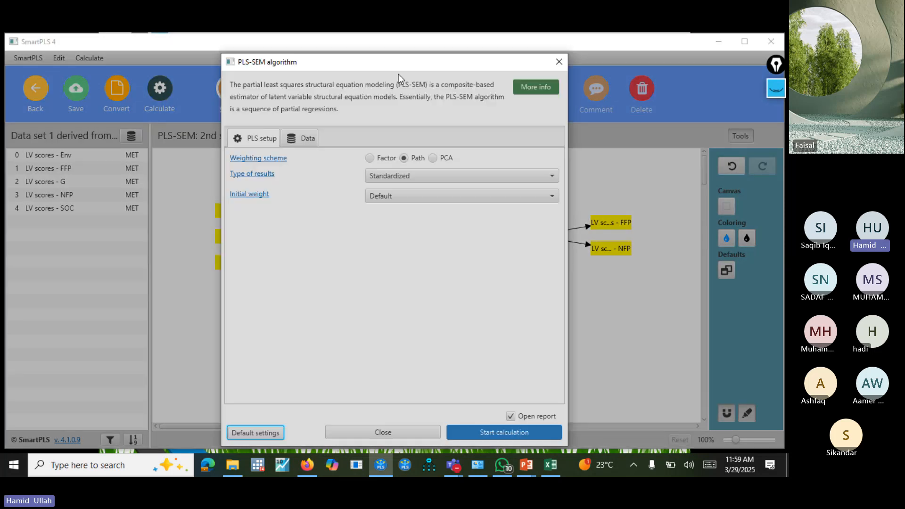
left_click(373, 157)
left_click(508, 433)
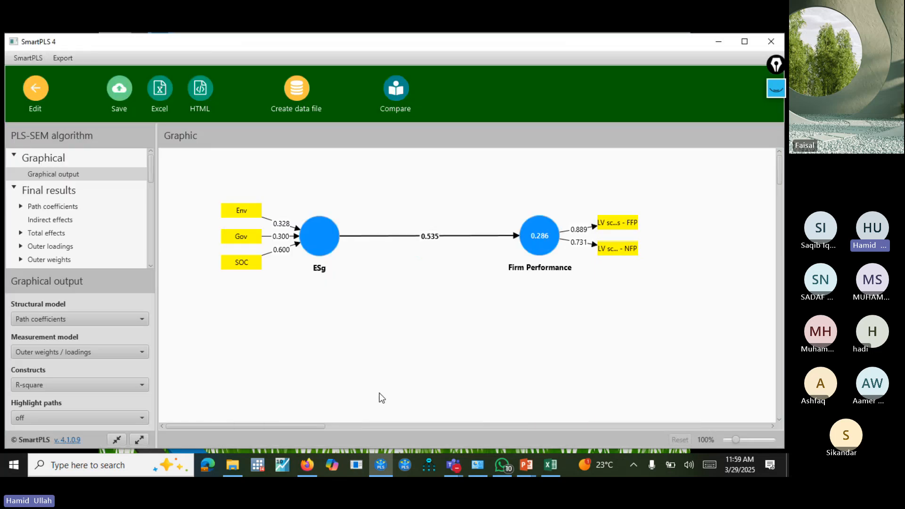
Step: Show outer loadings for the measurement model in the graphical output
left_click(79, 352)
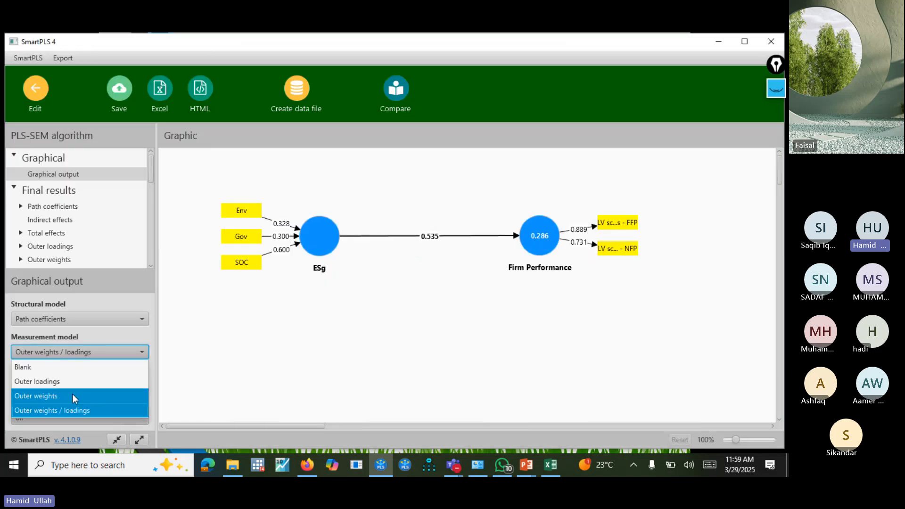
left_click(56, 380)
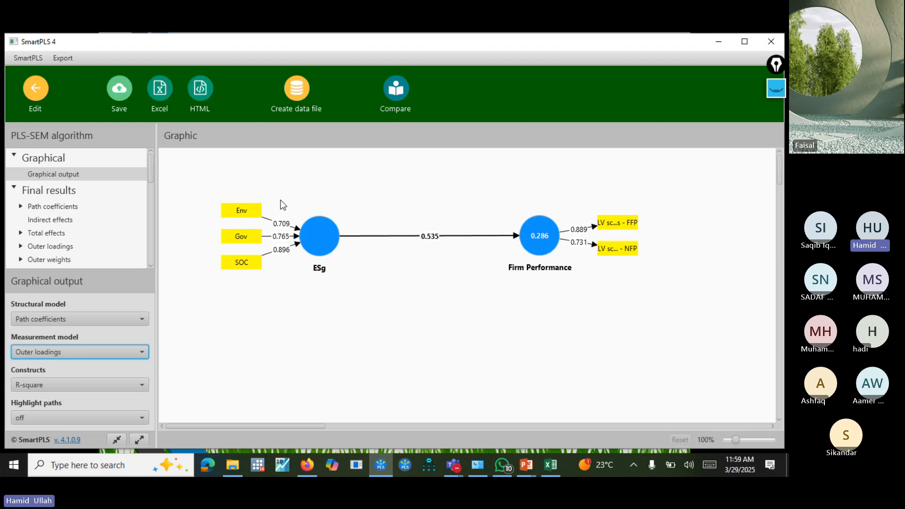
left_click(360, 322)
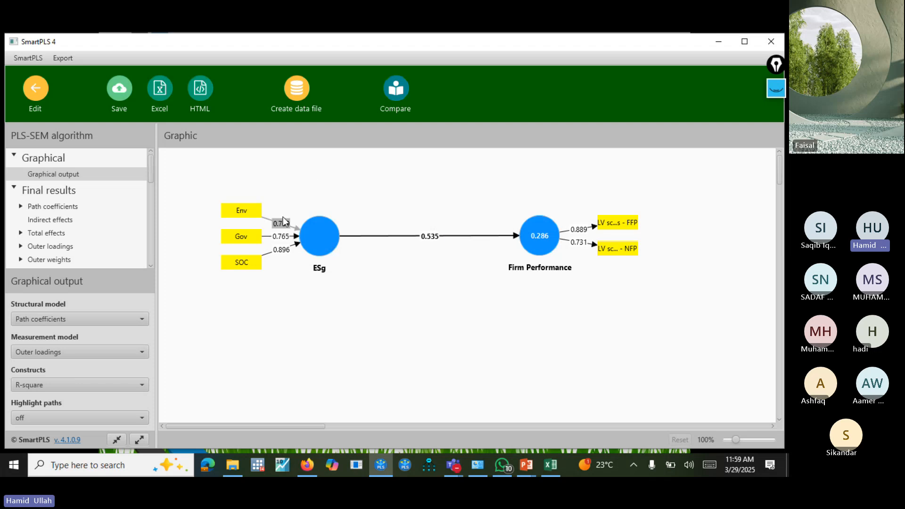
Step: Save the PLS-SEM report in the Phd higher paractice project and reopen it from the model view
left_click(124, 100)
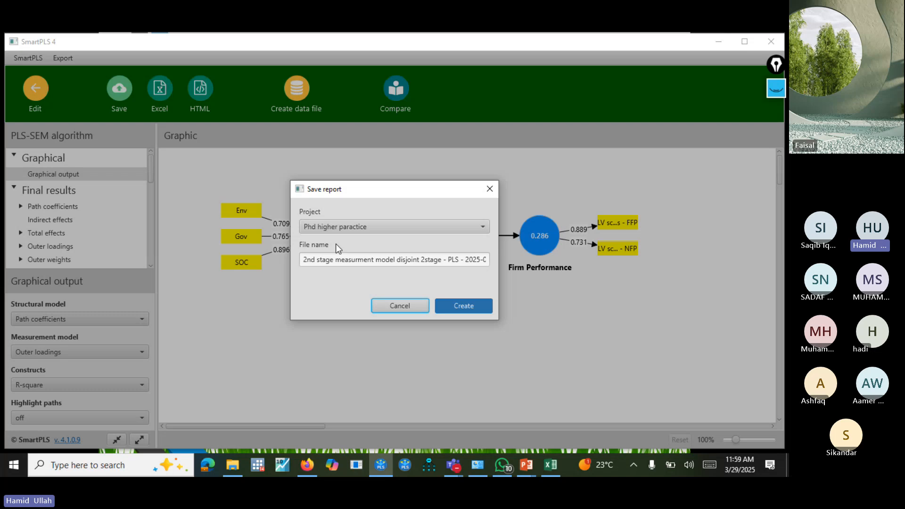
left_click(479, 306)
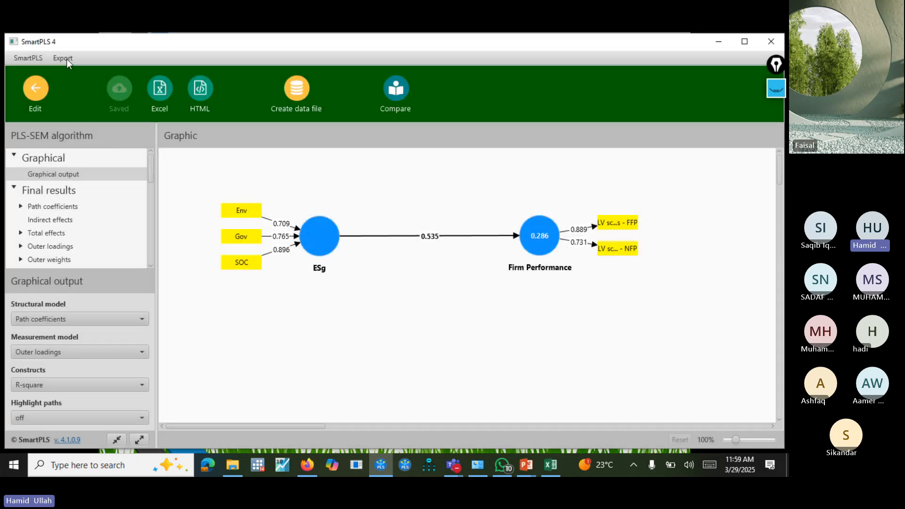
left_click(35, 92)
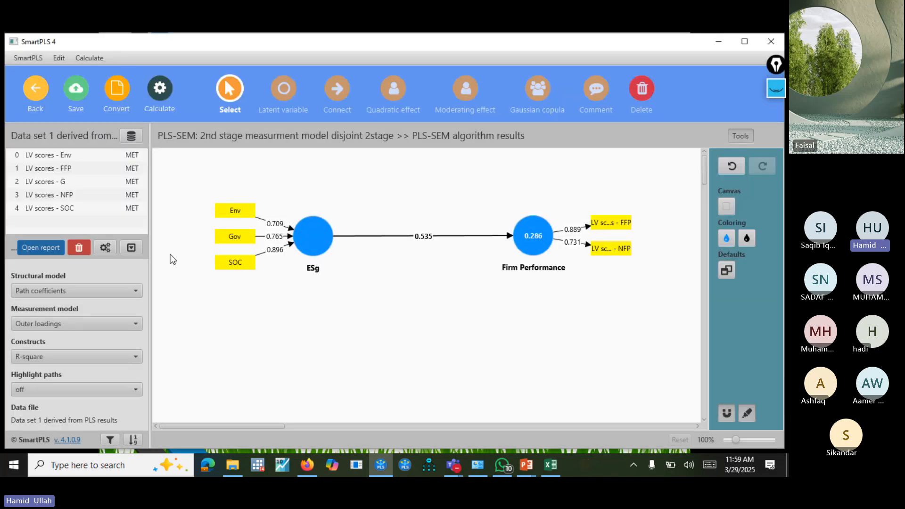
left_click(41, 248)
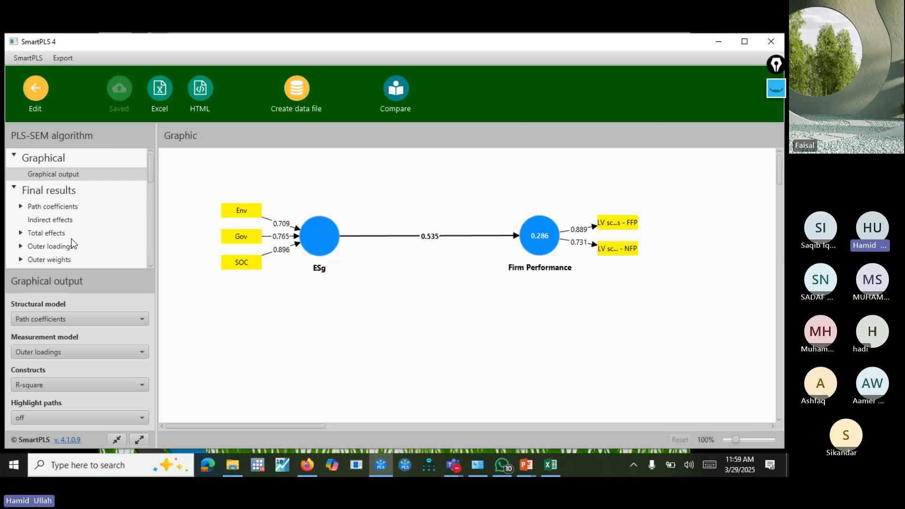
Step: Examine the outer loadings matrix and the construct reliability and validity overview for Firm Performance
left_click(50, 246)
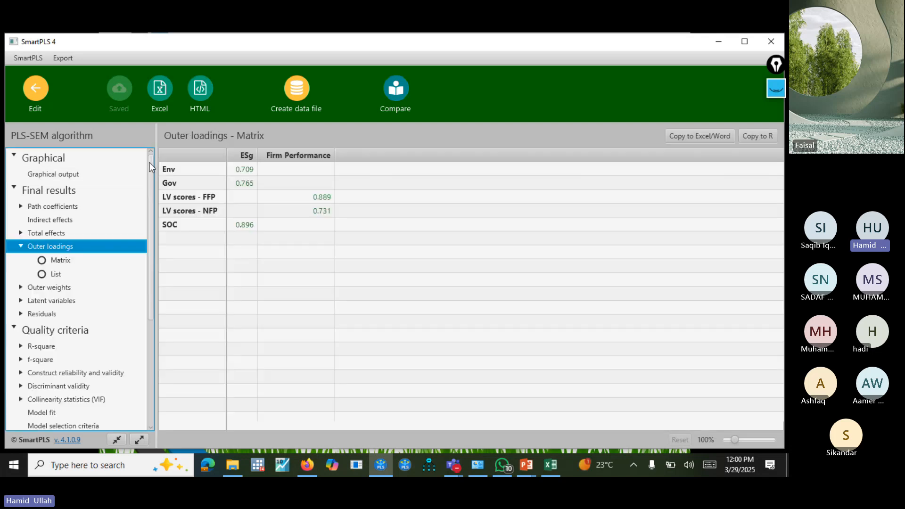
left_click_drag(150, 170, 152, 278)
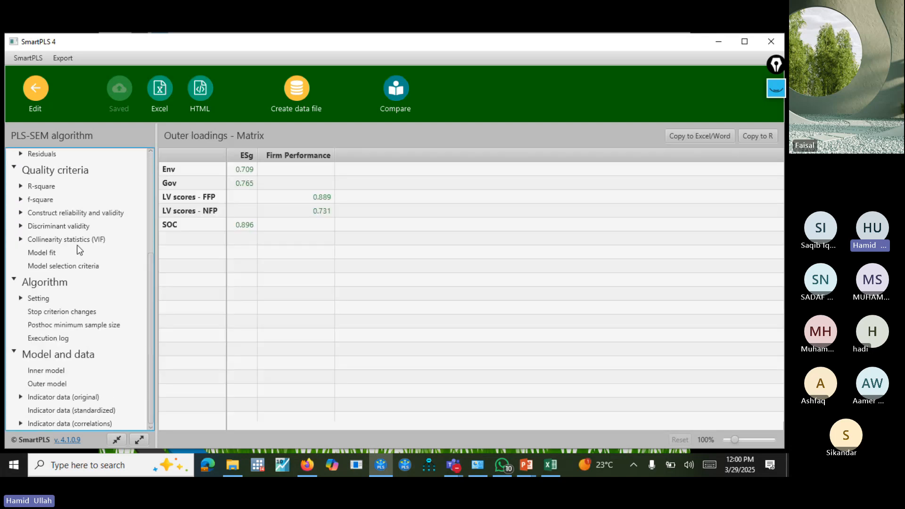
left_click(73, 213)
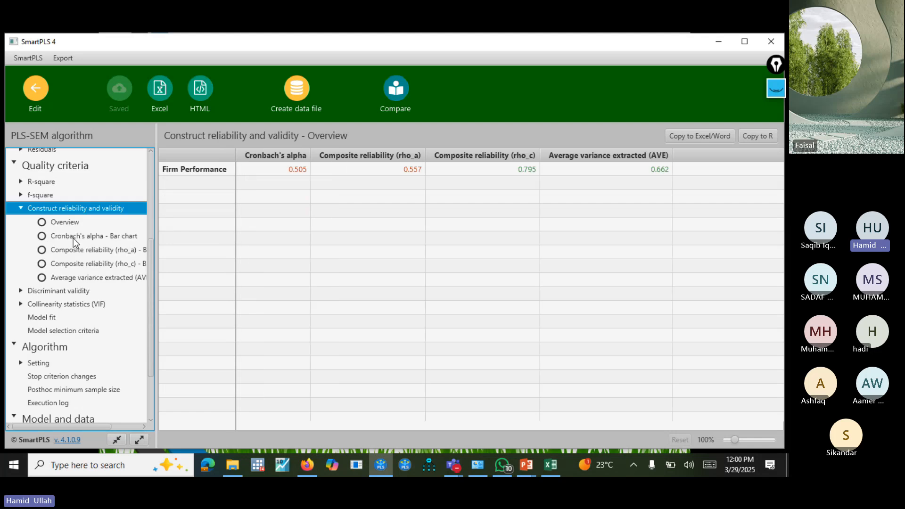
left_click(281, 167)
left_click(388, 169)
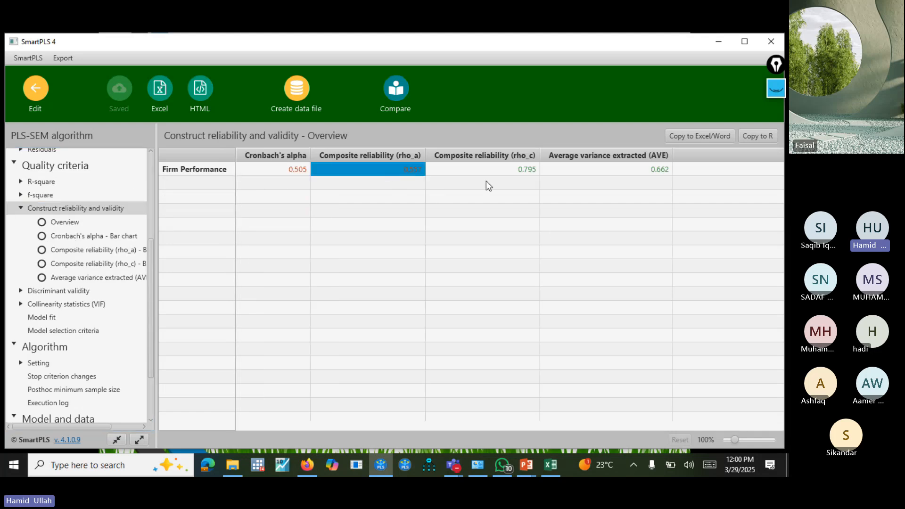
left_click(33, 94)
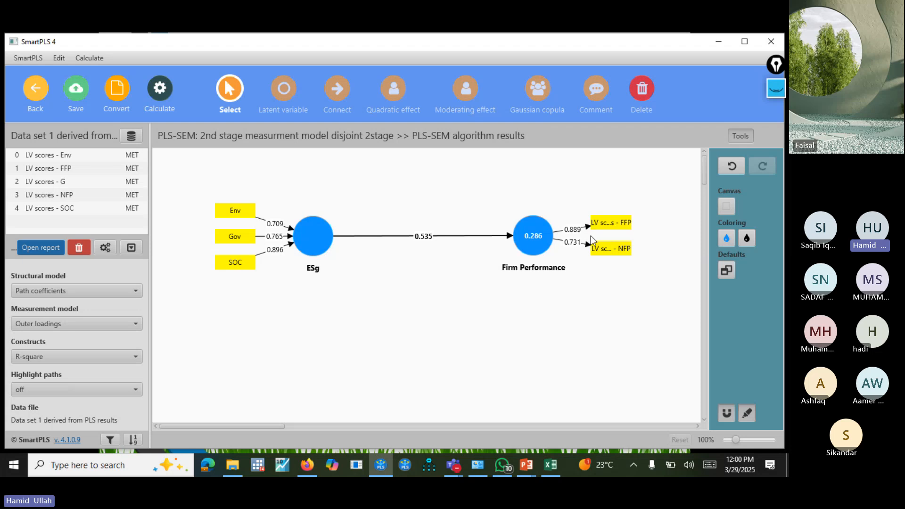
left_click(41, 91)
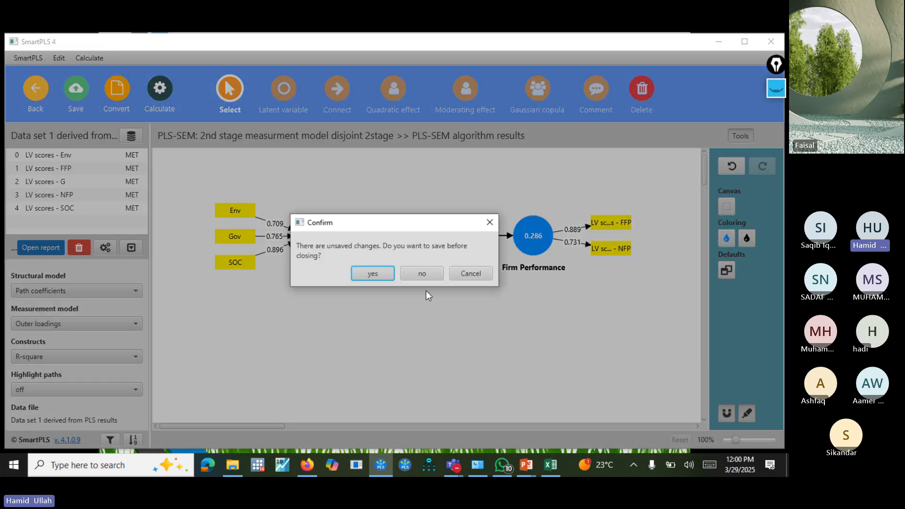
left_click(489, 224)
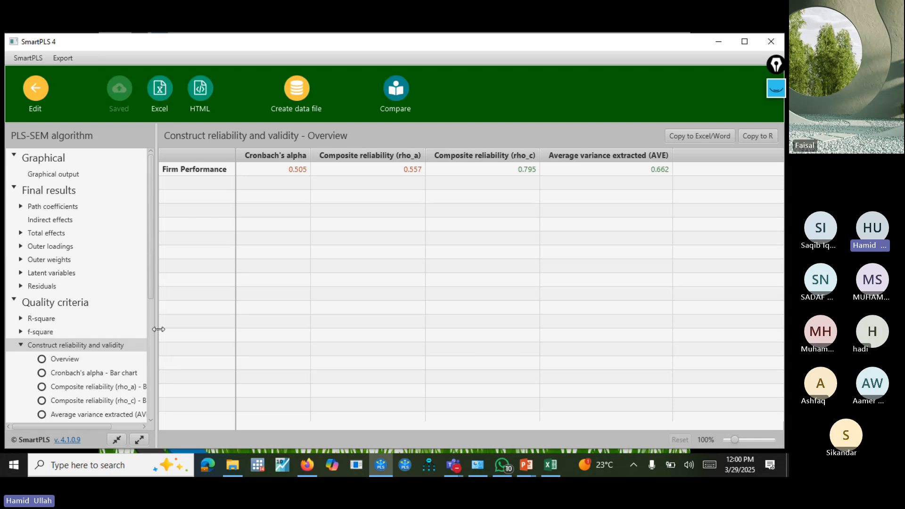
Step: Examine the discriminant validity results and the collinearity statistics (VIF) of the outer model in the PLS-SEM report
left_click_drag(150, 276, 148, 363)
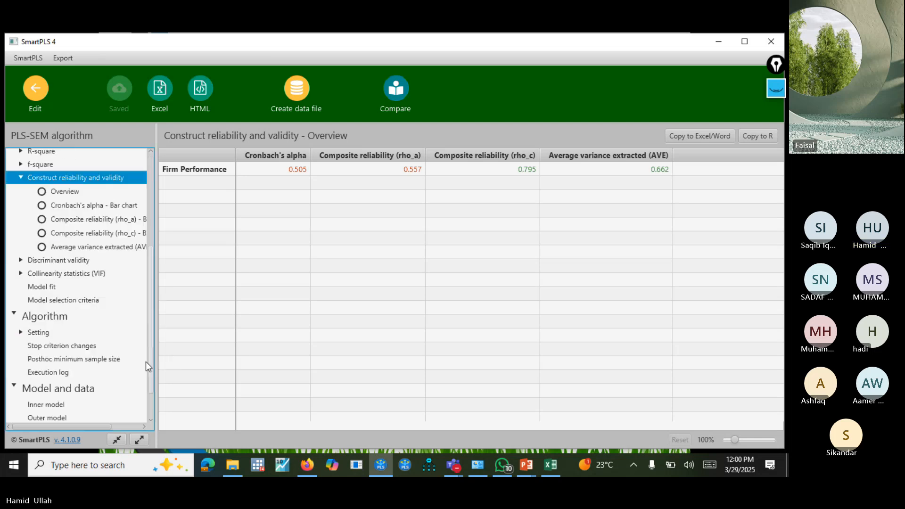
left_click(76, 254)
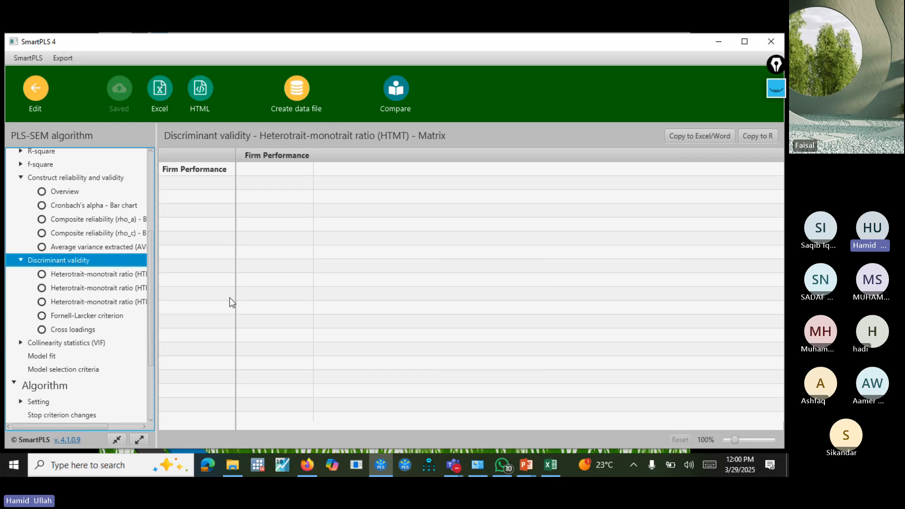
left_click(92, 313)
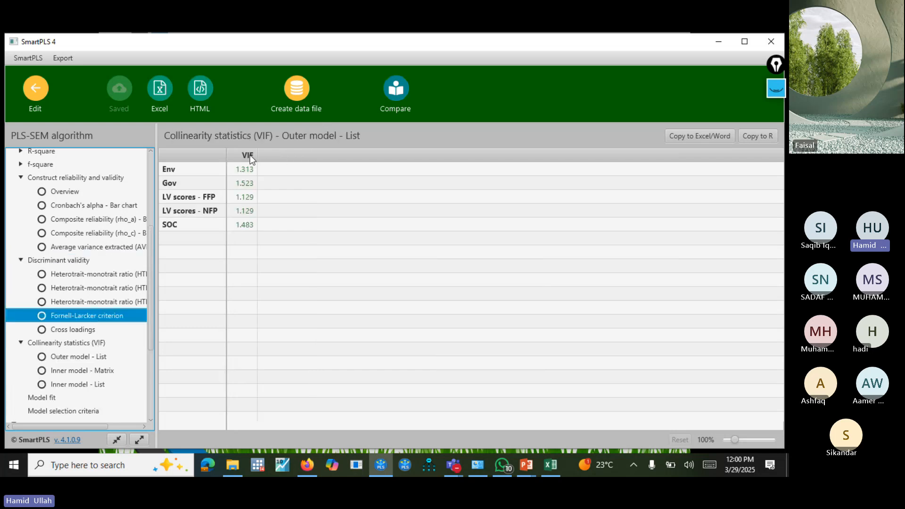
left_click(90, 344)
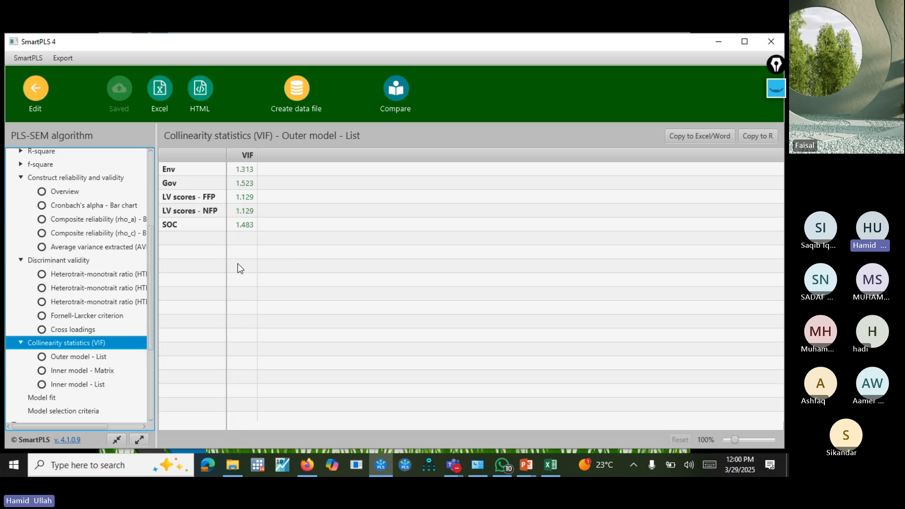
Step: Run bootstrapping on the second-stage model with the Path weighting scheme
left_click(38, 94)
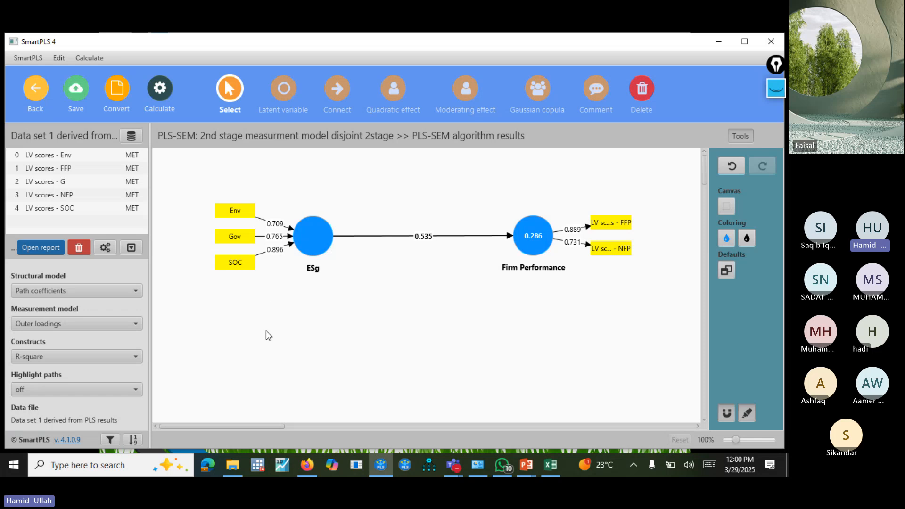
left_click(153, 115)
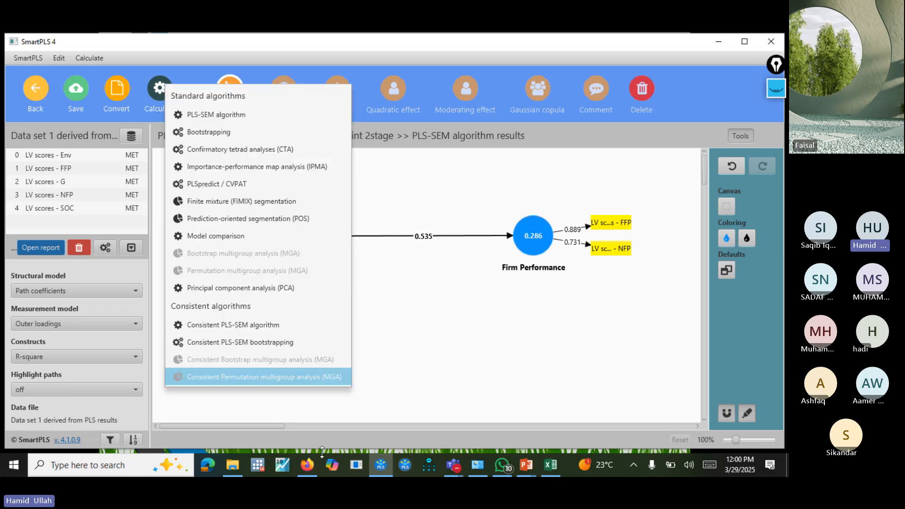
left_click(272, 134)
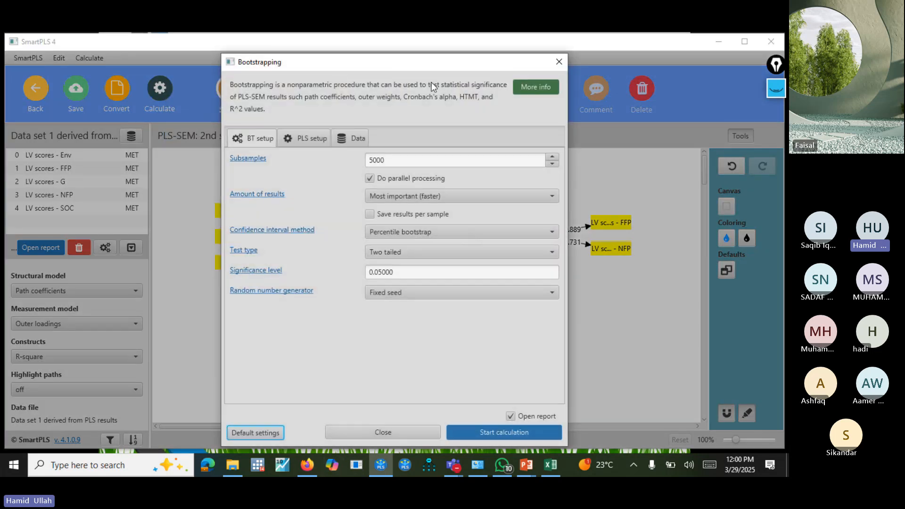
left_click_drag(410, 66, 638, 216)
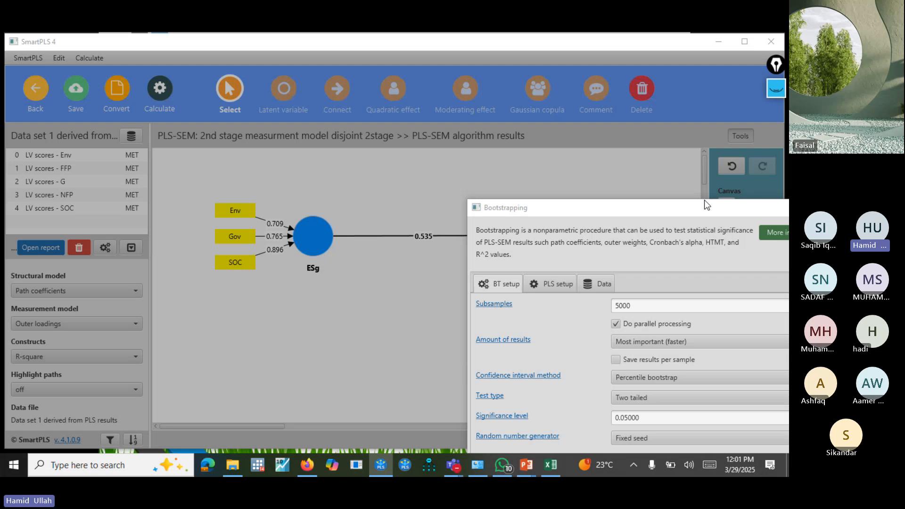
left_click_drag(705, 203, 550, 284)
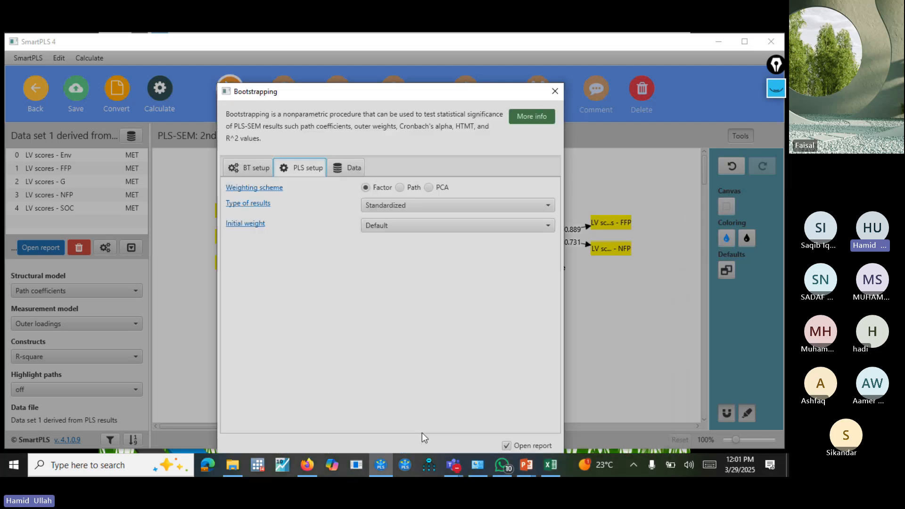
left_click(414, 186)
left_click_drag(471, 95, 474, 61)
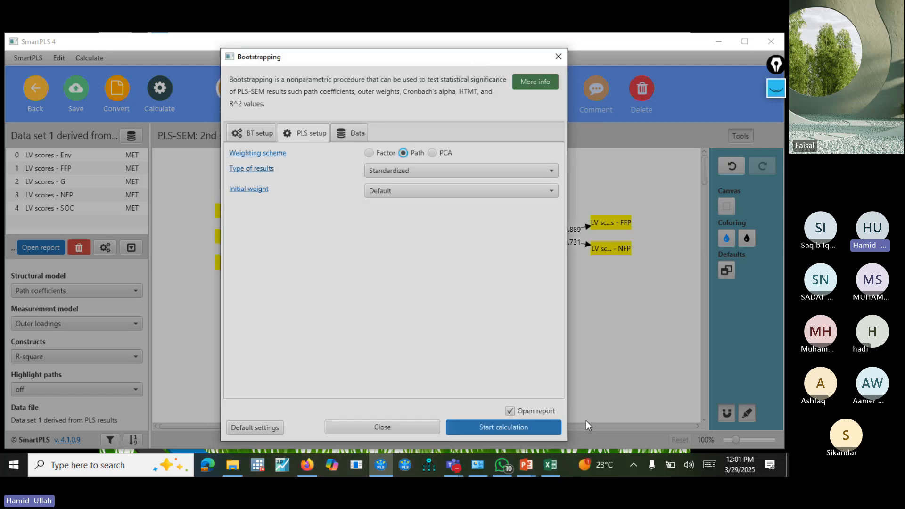
left_click(522, 424)
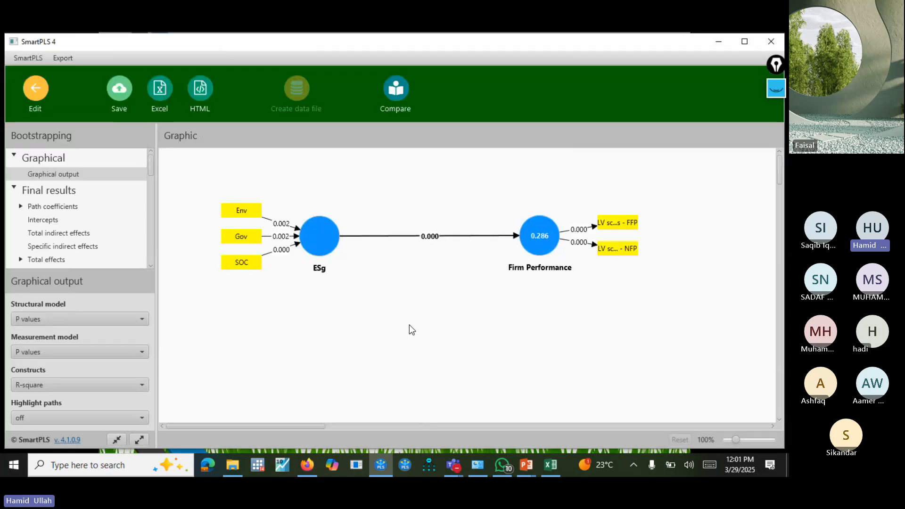
Step: Set the graphical output to Blank for the measurement model and Path coefficients and t values for the structural model
left_click(115, 354)
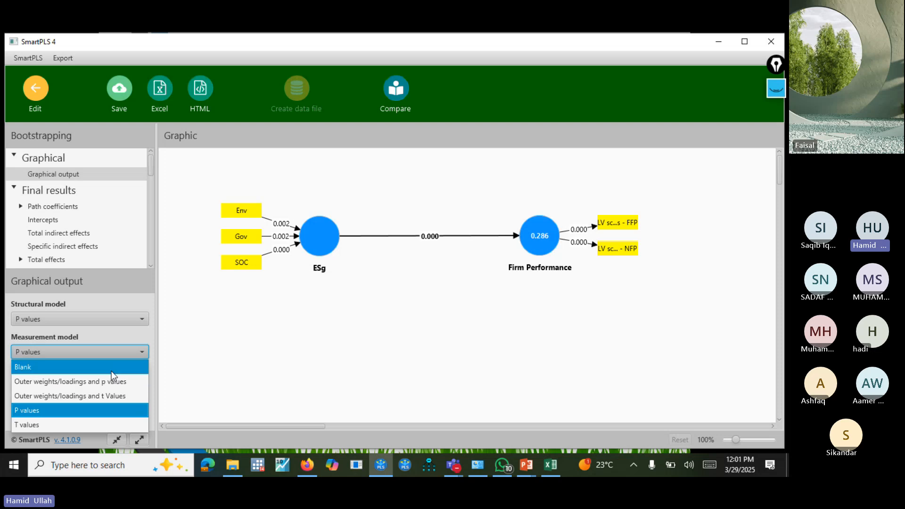
left_click(110, 366)
left_click(117, 319)
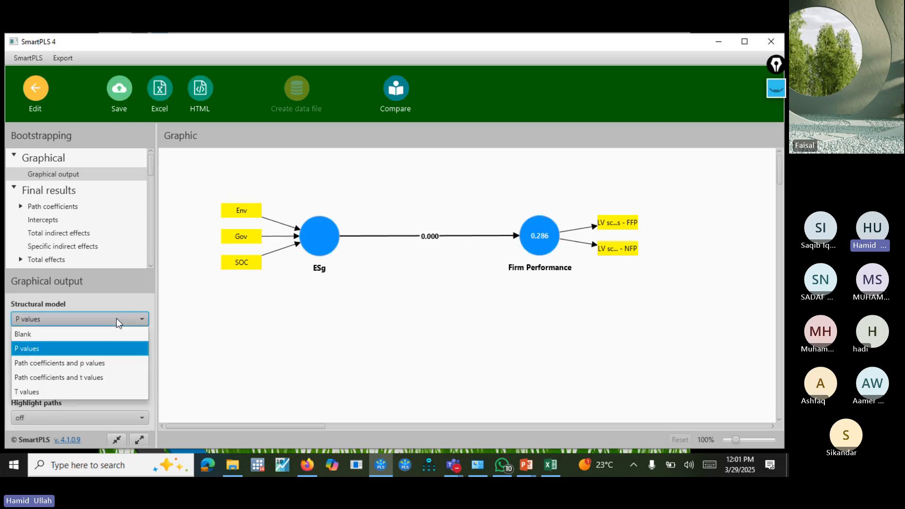
left_click(105, 375)
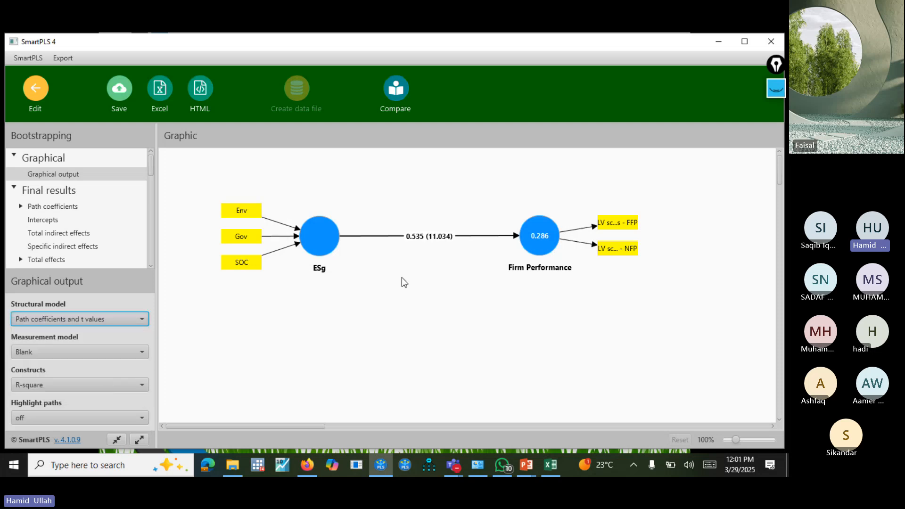
left_click_drag(377, 196, 482, 319)
Step: Activate the screen annotation pen and handwrite "t > 1.96" below the path from ESg to Firm Performance
left_click(776, 91)
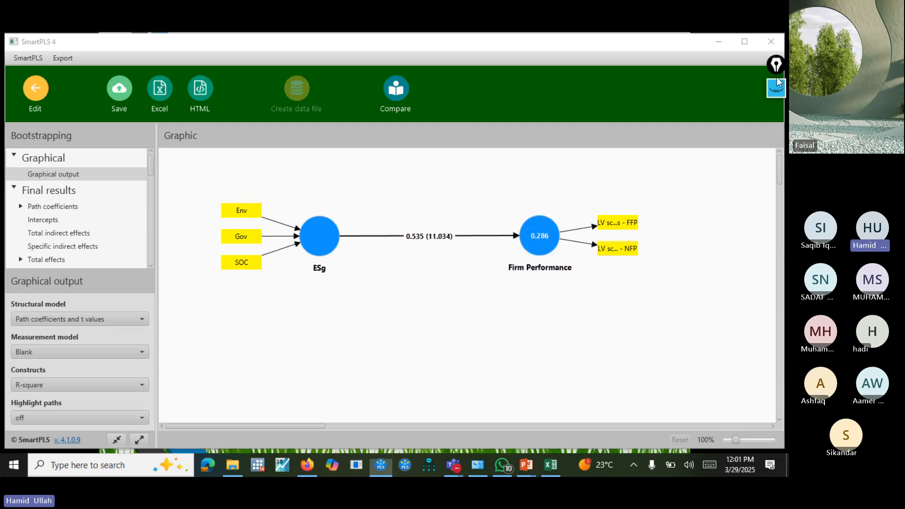
mouse_move(781, 164)
left_click(777, 140)
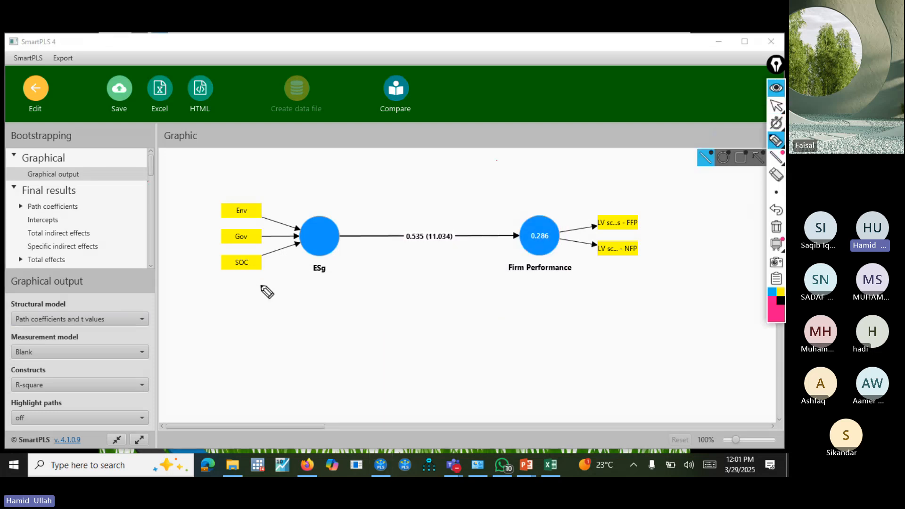
mouse_move(389, 281)
left_mouse_down()
mouse_move(393, 309)
mouse_move(396, 291)
mouse_move(438, 300)
mouse_move(414, 313)
left_mouse_up()
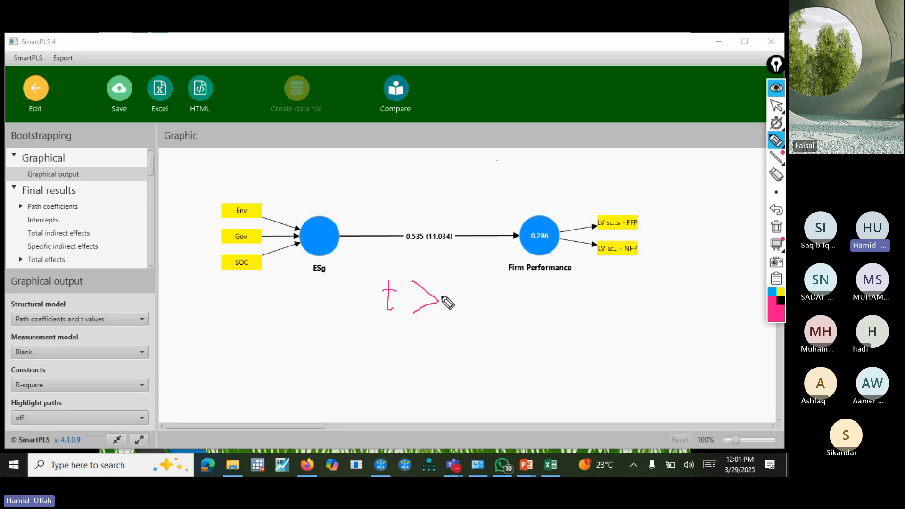
left_click_drag(449, 284, 455, 312)
left_click(466, 301)
mouse_move(488, 281)
left_mouse_down()
mouse_move(477, 290)
mouse_move(488, 310)
mouse_move(502, 300)
mouse_move(496, 307)
left_mouse_up()
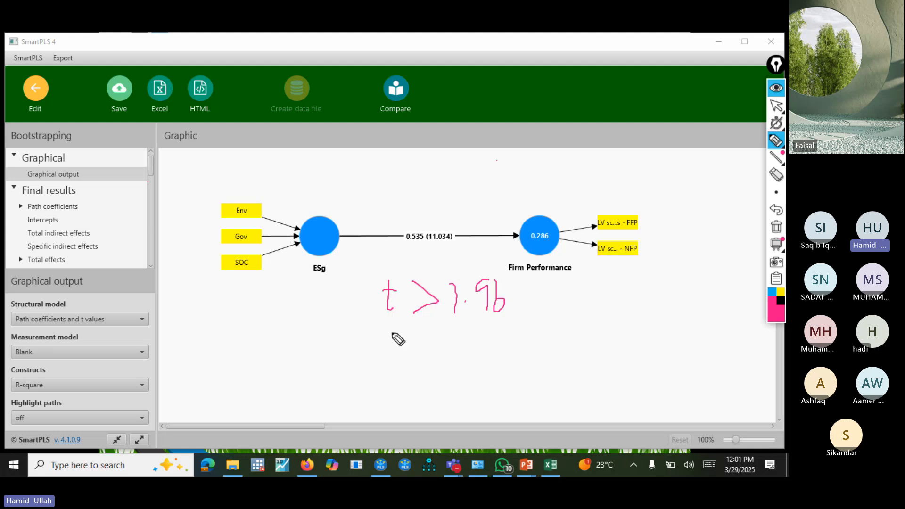
Step: Handwrite "t > 2.33" beneath the "t > 1.96" annotation
left_click_drag(390, 327, 403, 360)
mouse_move(385, 337)
left_mouse_down()
mouse_move(455, 357)
mouse_move(424, 361)
left_mouse_up()
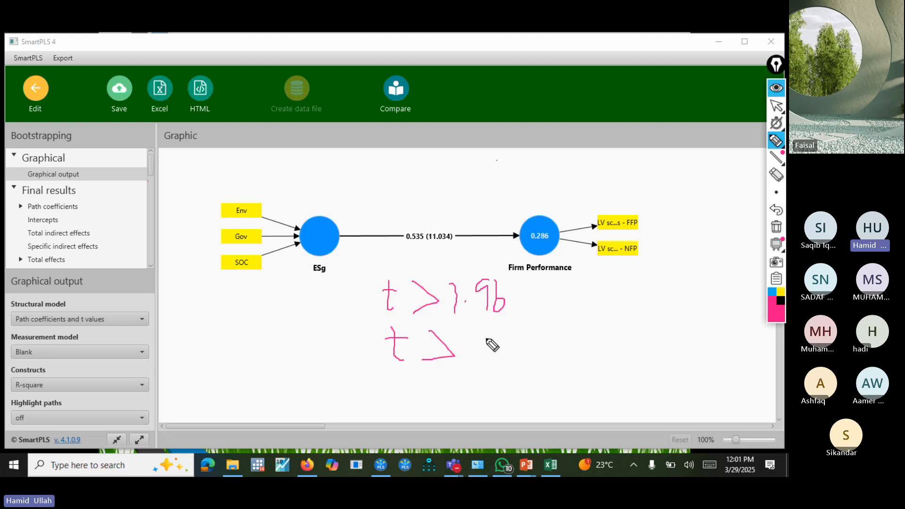
mouse_move(478, 337)
left_mouse_down()
mouse_move(481, 371)
mouse_move(540, 378)
left_mouse_up()
left_click(545, 365)
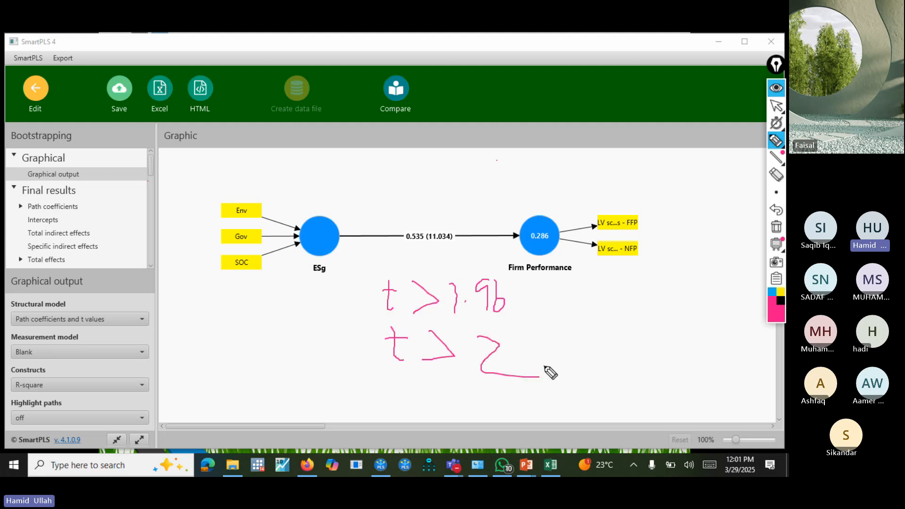
left_click_drag(569, 335, 564, 371)
mouse_move(601, 336)
left_mouse_down()
mouse_move(628, 341)
mouse_move(616, 380)
left_mouse_up()
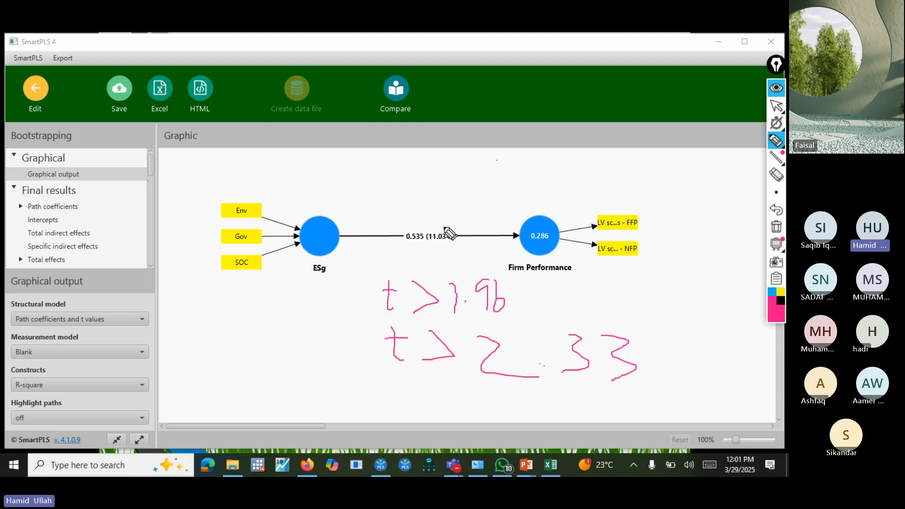
Step: Draw check marks above the path's t value and underline both handwritten thresholds and the path coefficient
left_click_drag(442, 231, 479, 211)
left_click_drag(436, 322, 569, 320)
left_click_drag(465, 391, 625, 408)
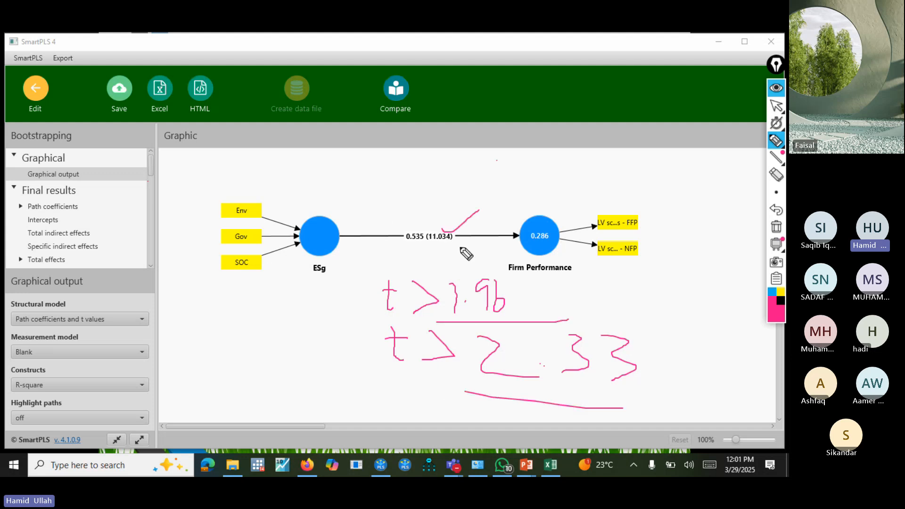
left_click_drag(424, 208, 527, 175)
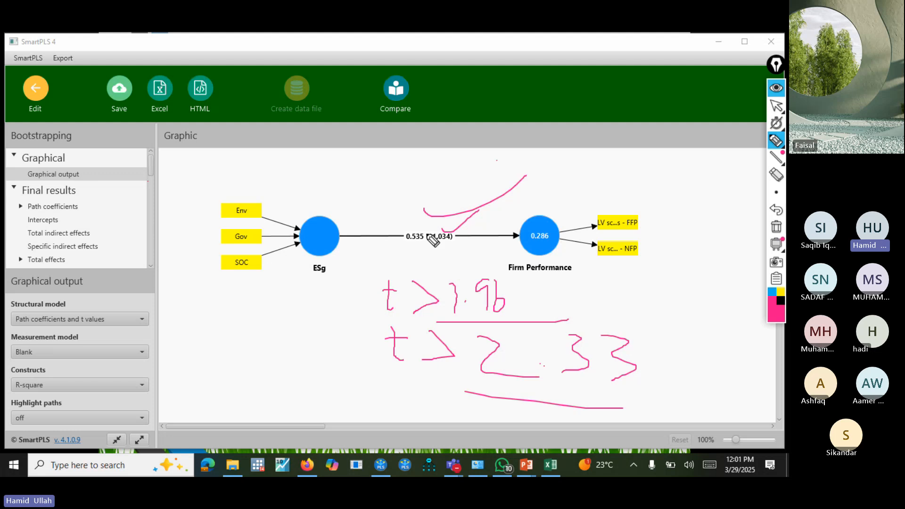
left_click_drag(404, 243, 424, 245)
Step: Erase the handwritten t-value thresholds, check marks and underlines around the model, and return to the normal pointer
left_click(776, 175)
mouse_move(518, 322)
left_mouse_down()
mouse_move(481, 315)
mouse_move(479, 227)
mouse_move(380, 286)
left_mouse_up()
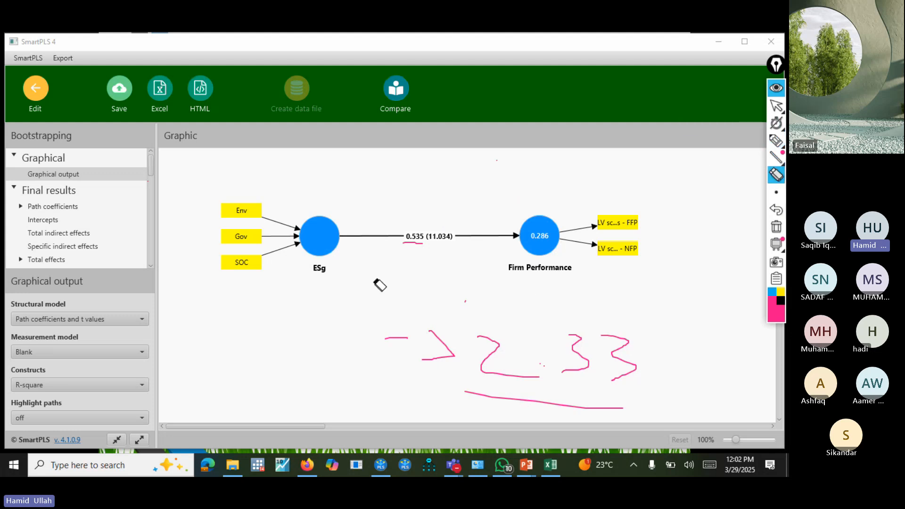
mouse_move(473, 416)
left_mouse_down()
mouse_move(550, 366)
mouse_move(349, 346)
mouse_move(391, 349)
left_mouse_up()
mouse_move(781, 142)
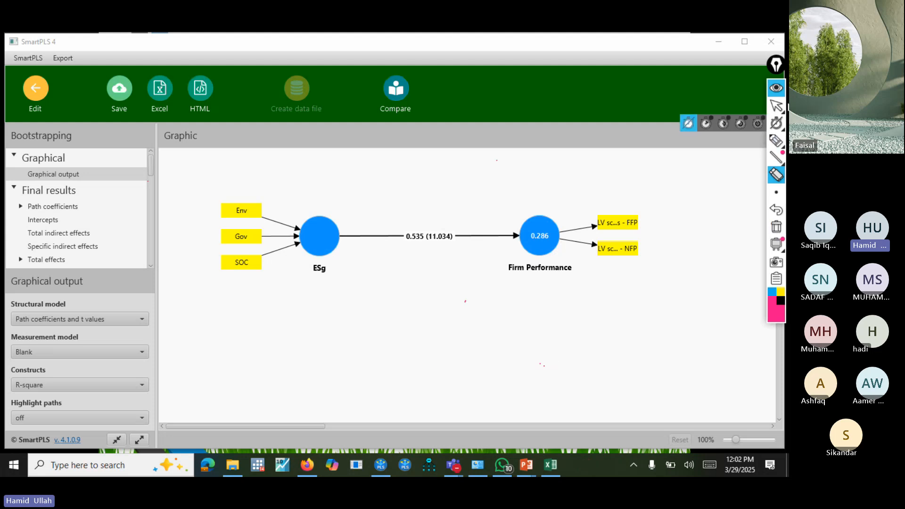
left_click(777, 107)
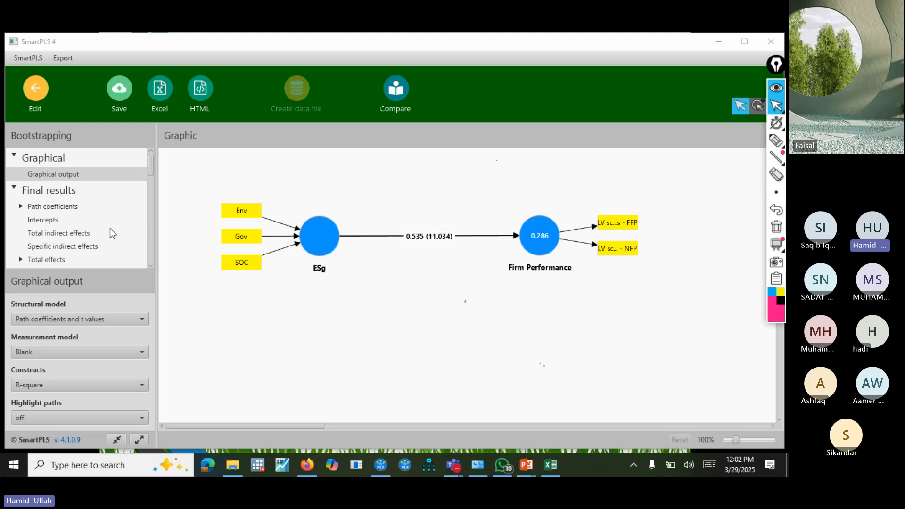
Step: Inspect the bootstrapped path coefficient statistics for ESg to Firm Performance and copy the table for Excel/Word
scroll(151, 167, "down", 2)
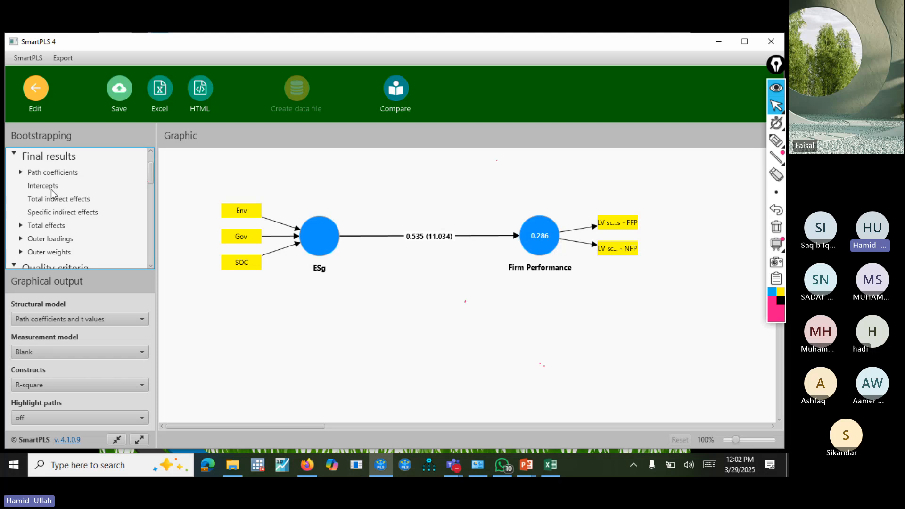
left_click(61, 172)
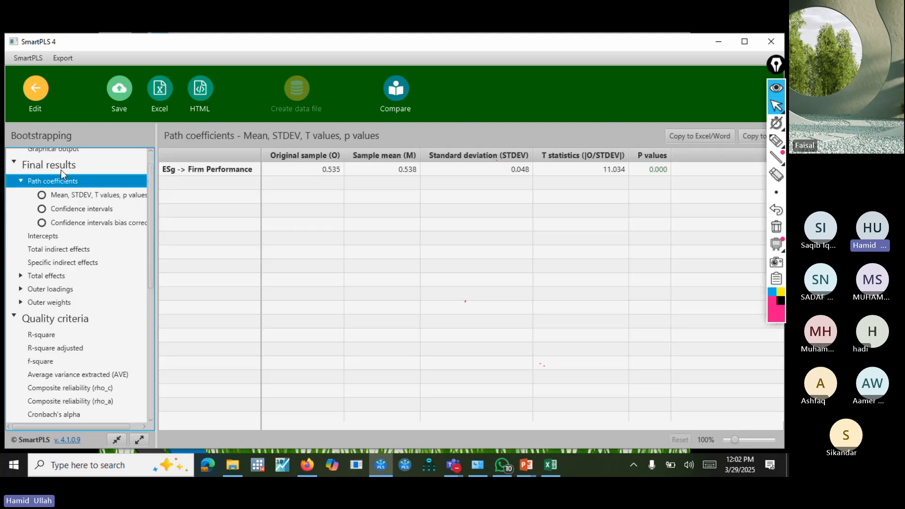
left_click(322, 172)
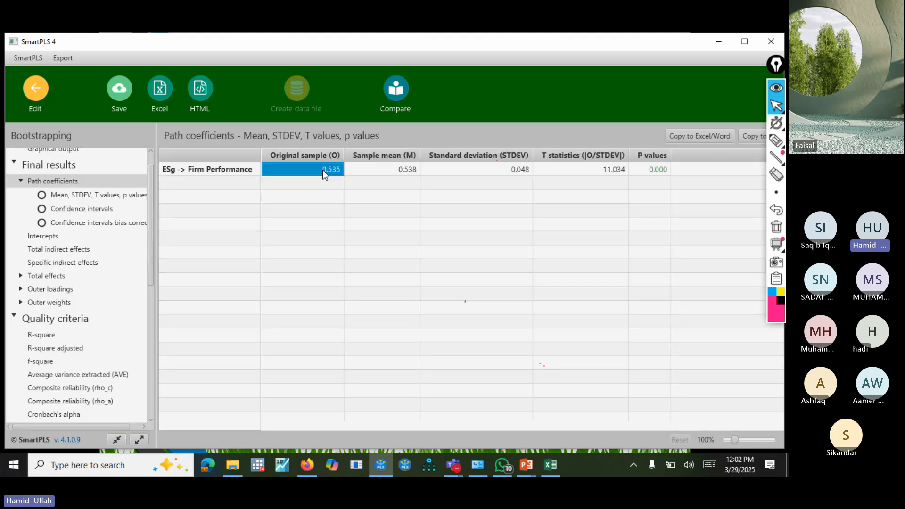
left_click(187, 169)
left_click(404, 171)
left_click(479, 171)
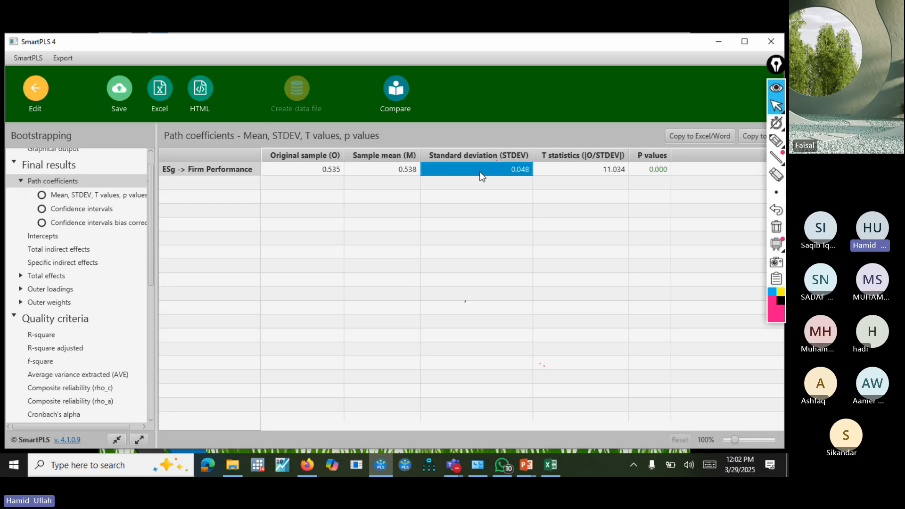
left_click(651, 169)
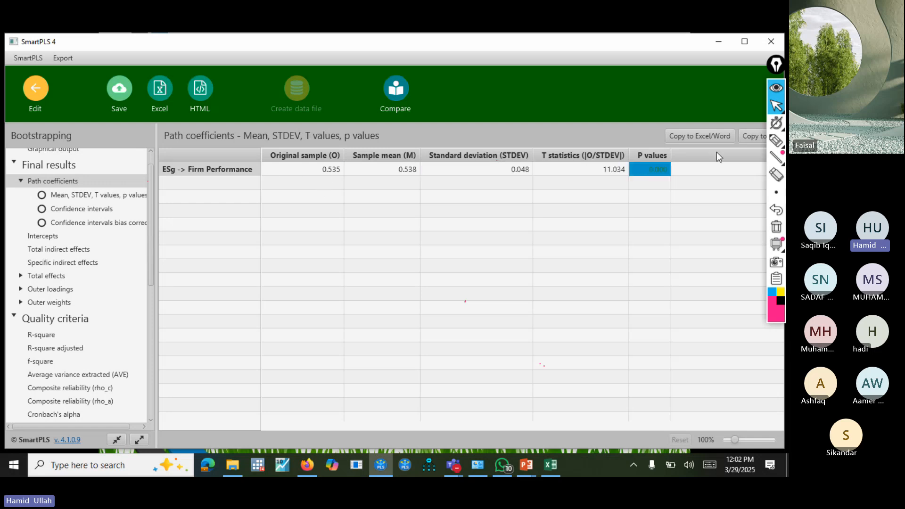
left_click(708, 132)
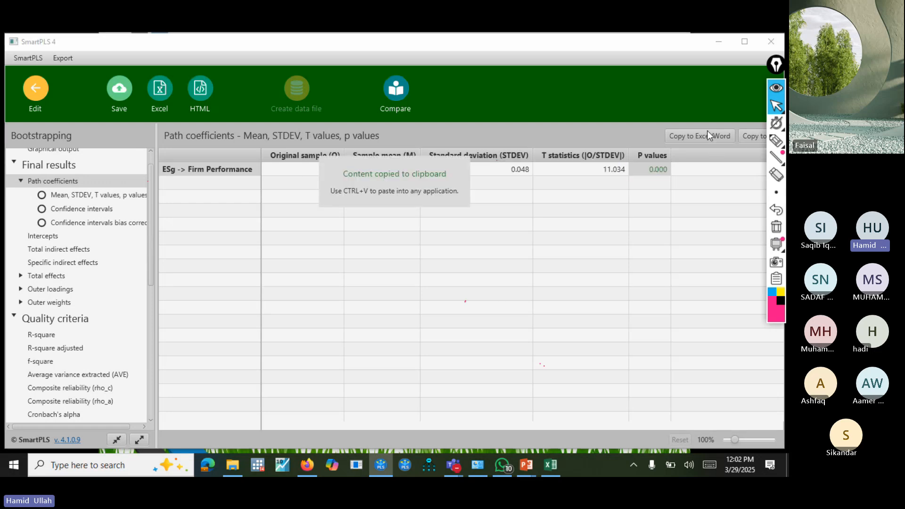
Step: Check the R-square, R-square adjusted and f-square results in the bootstrapping report
left_click(47, 340)
left_click(58, 350)
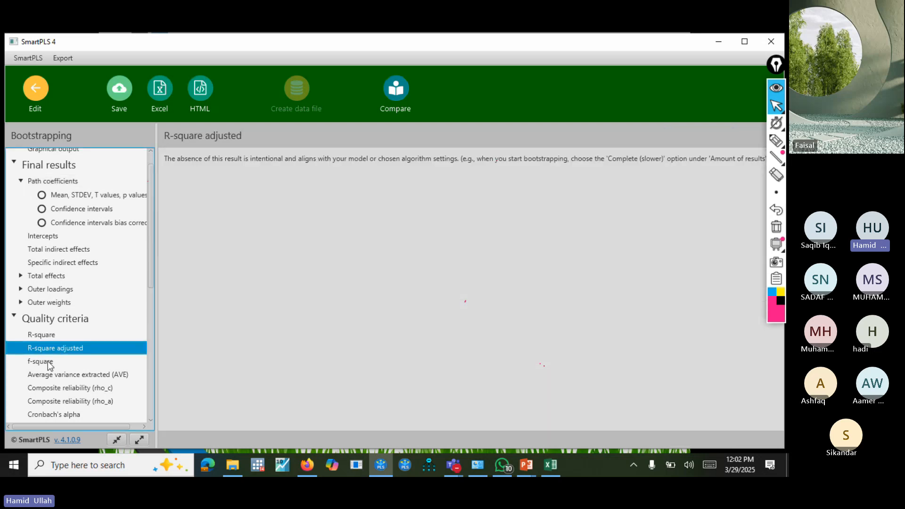
left_click(47, 362)
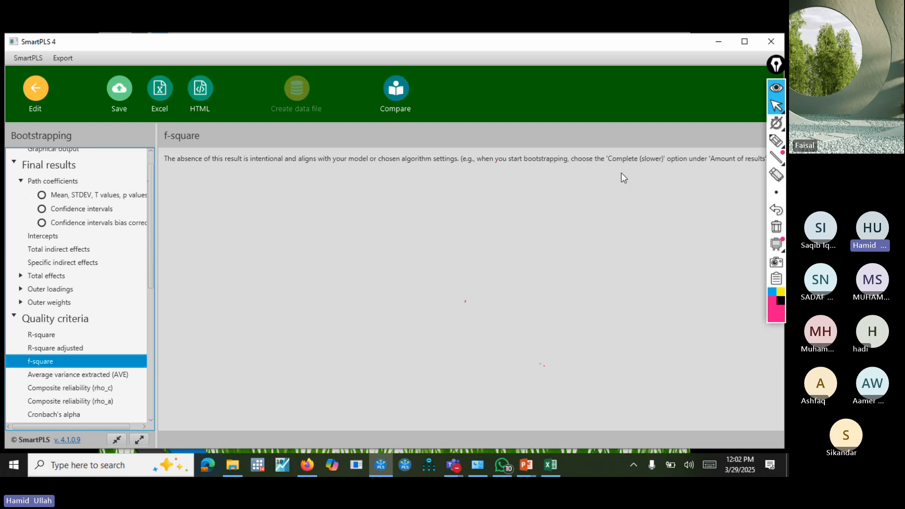
Step: Return to the model and rerun bootstrapping with the amount of results set to Complete (slower)
left_click(50, 99)
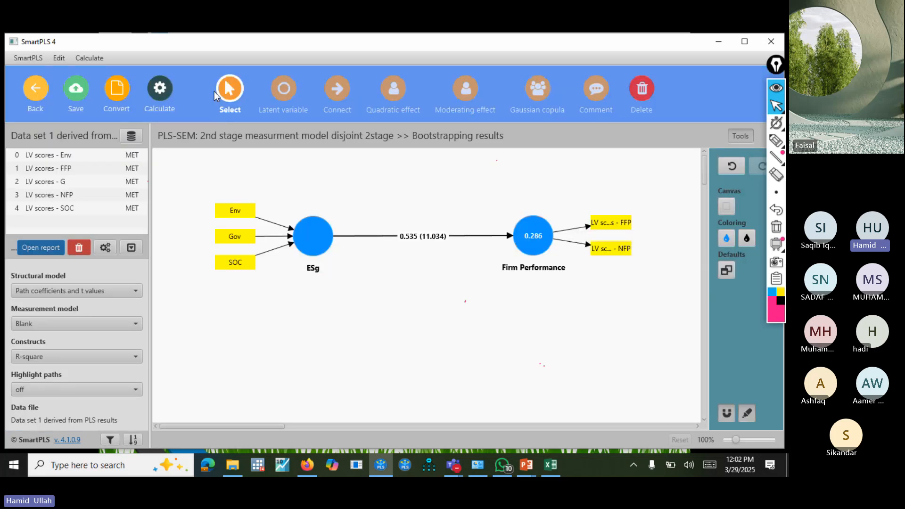
left_click(160, 88)
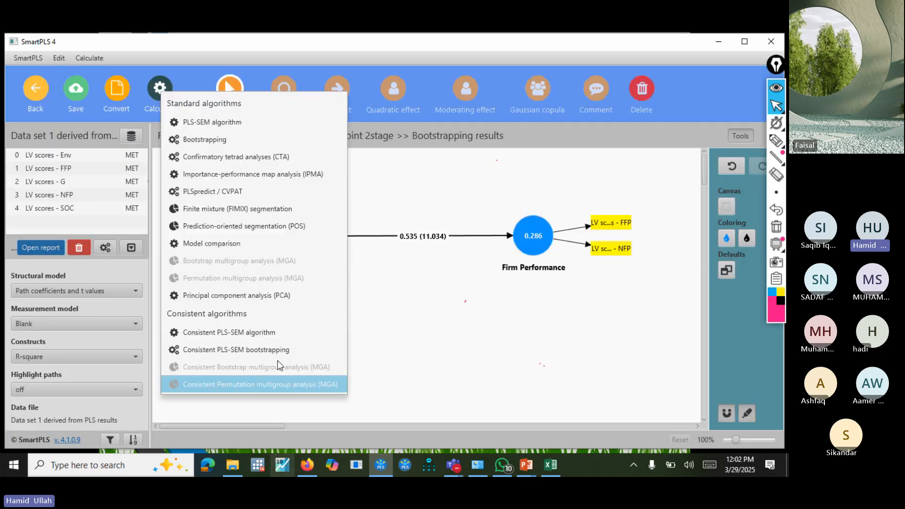
left_click(263, 143)
left_click(424, 199)
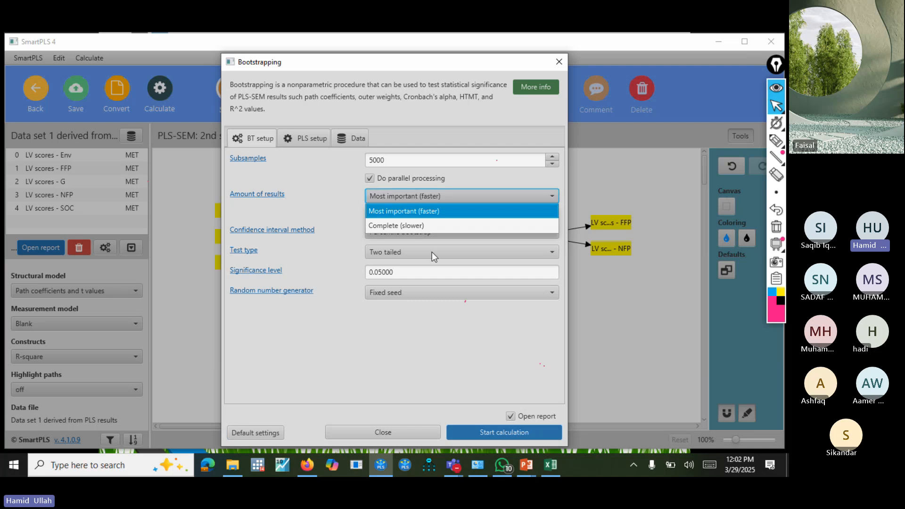
left_click(408, 223)
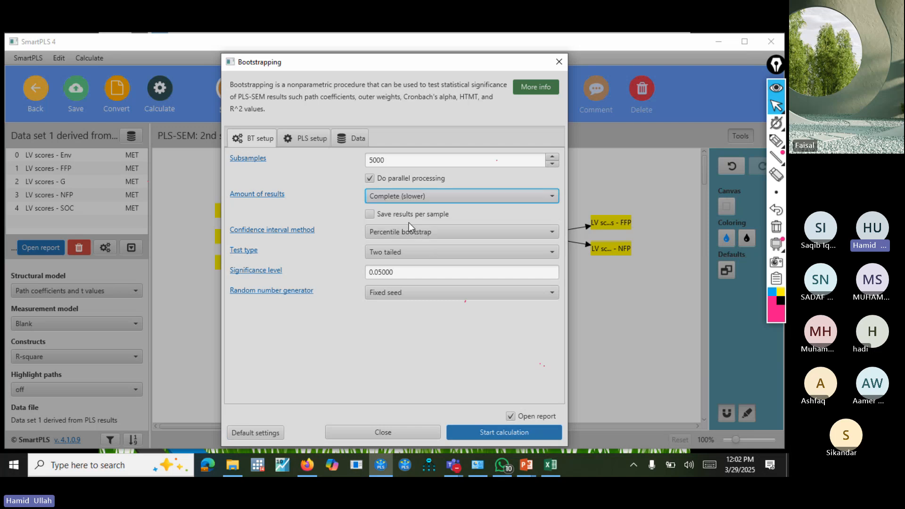
left_click(491, 435)
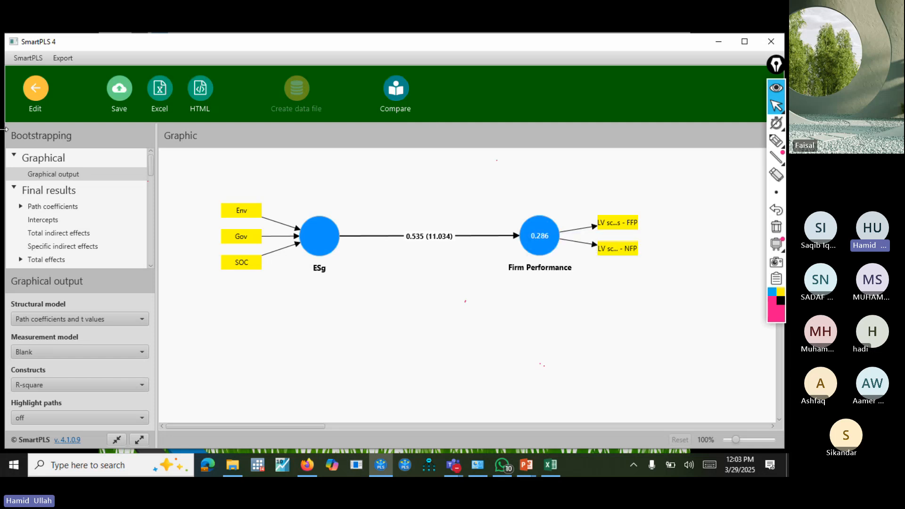
Step: Examine the path coefficients, R-square and R-square adjusted statistics in the new bootstrapping report
left_click(71, 207)
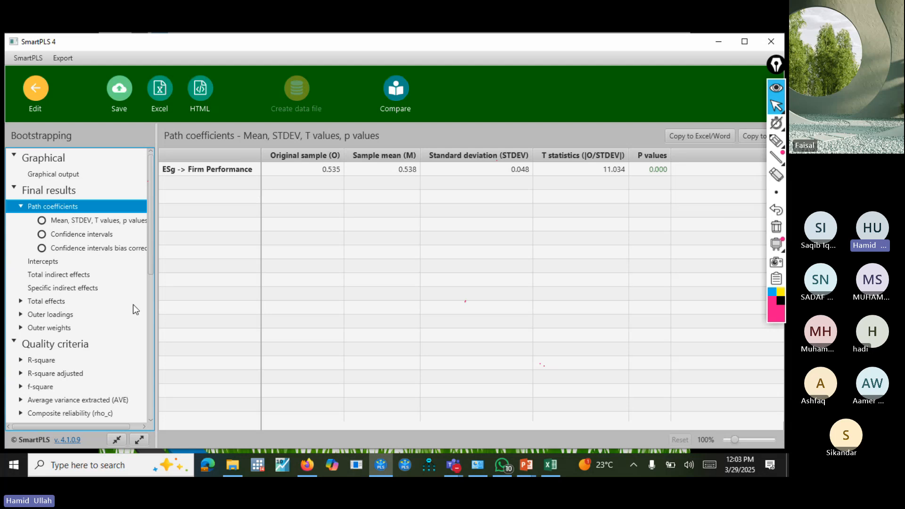
left_click_drag(149, 230, 158, 260)
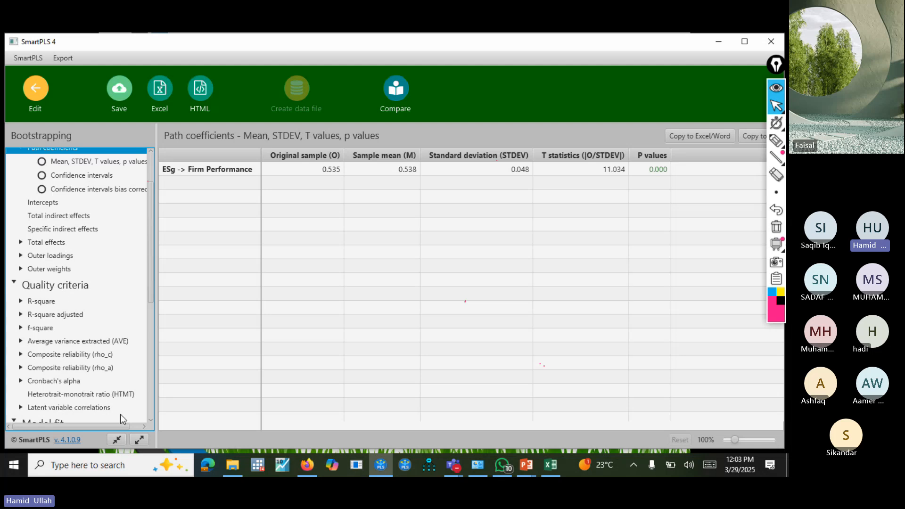
left_click(40, 302)
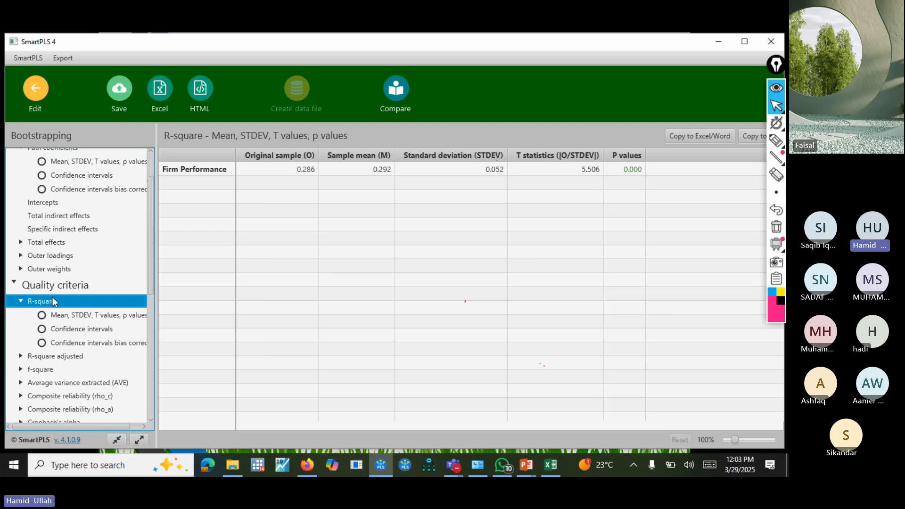
left_click(258, 168)
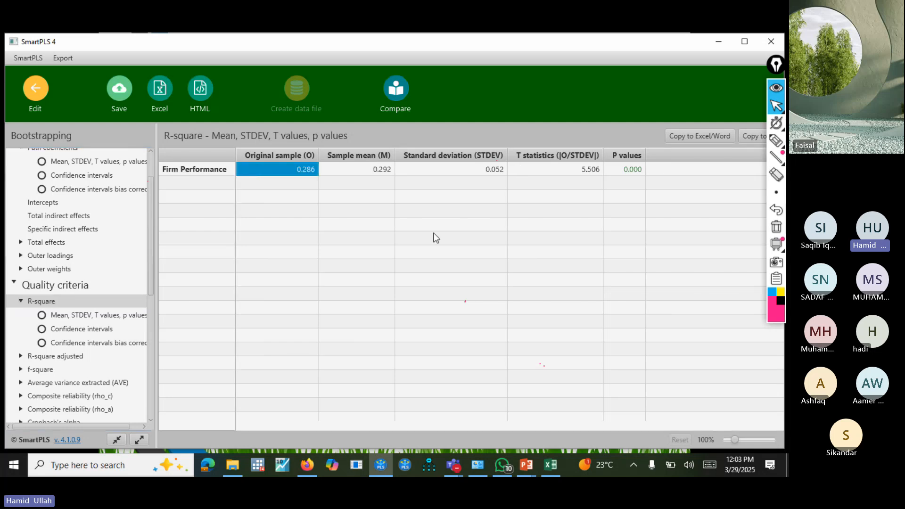
left_click(55, 356)
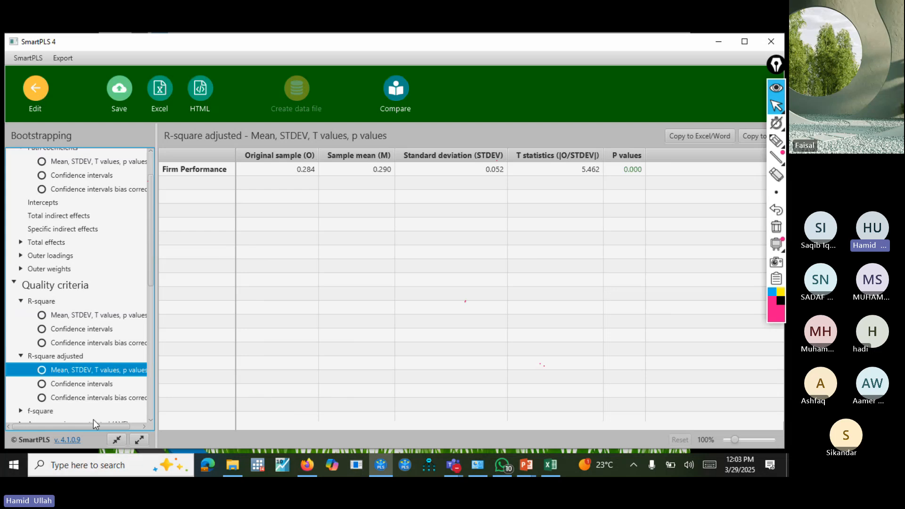
scroll(131, 360, "down", 4)
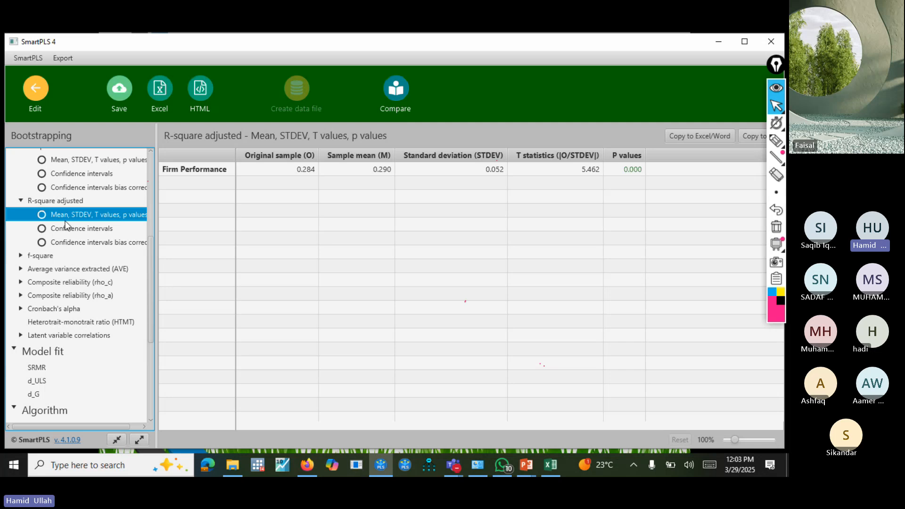
Step: Leave the report, switch to the PowerPoint slide on the disjoint two-stage approach and activate the annotation pen
left_click(42, 96)
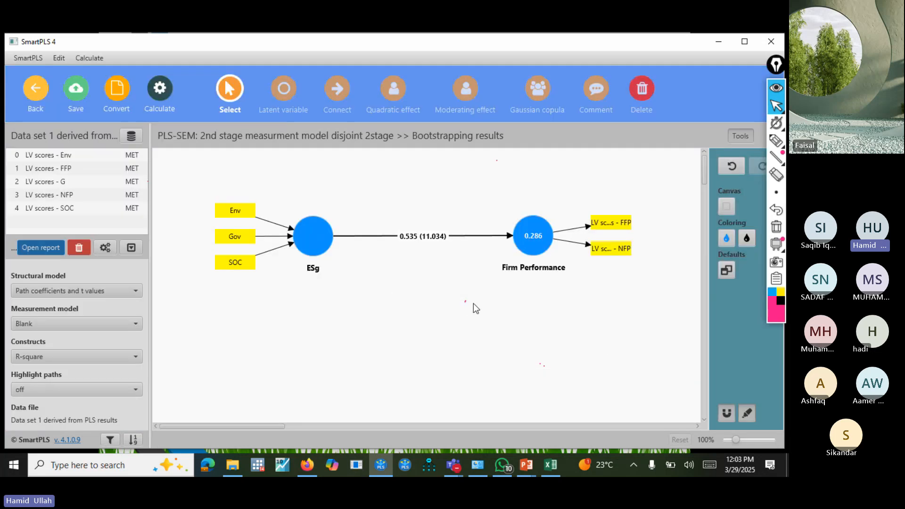
left_click(523, 465)
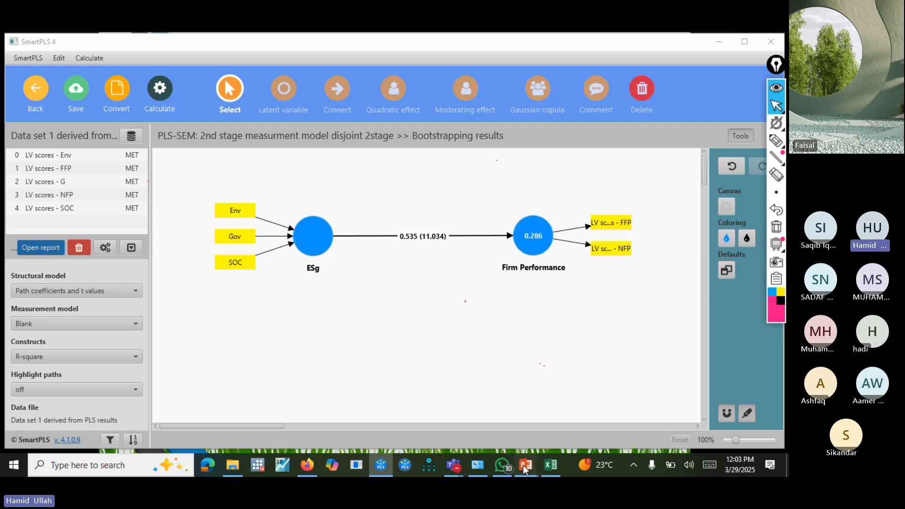
left_click(542, 417)
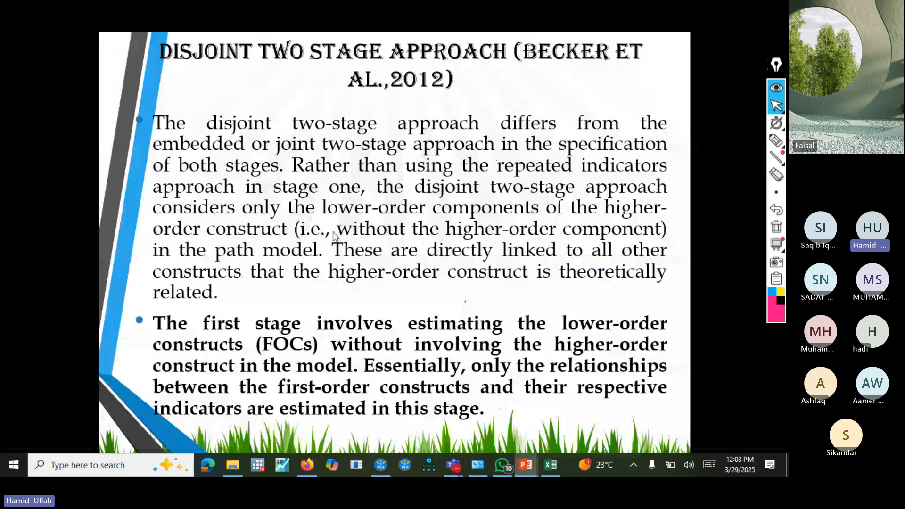
left_click(777, 140)
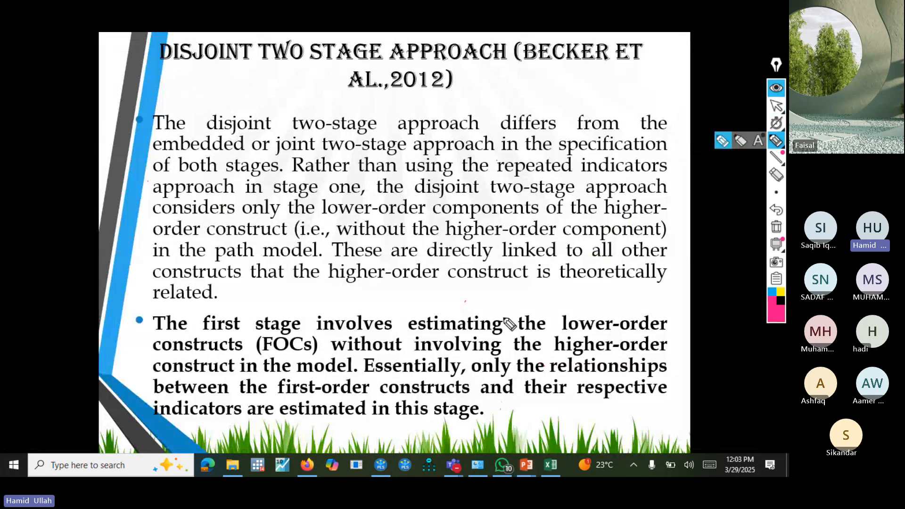